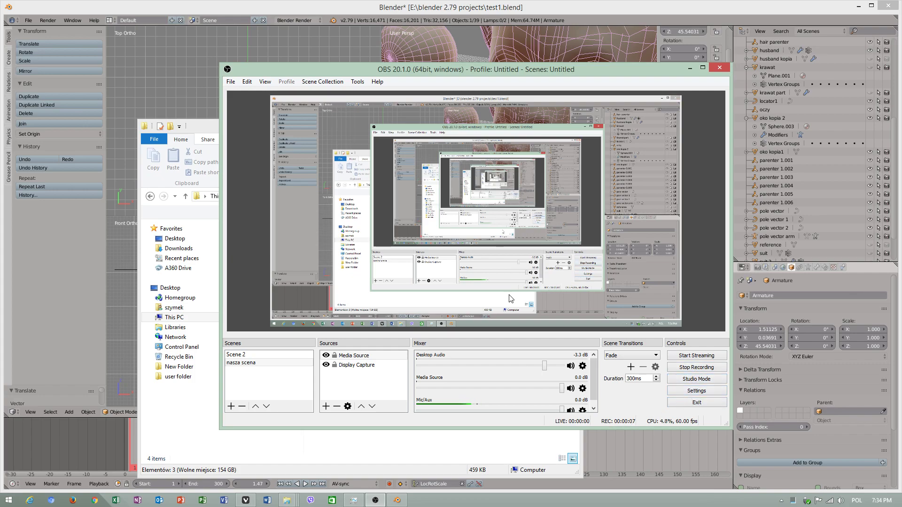
click(416, 450)
right_click(406, 347)
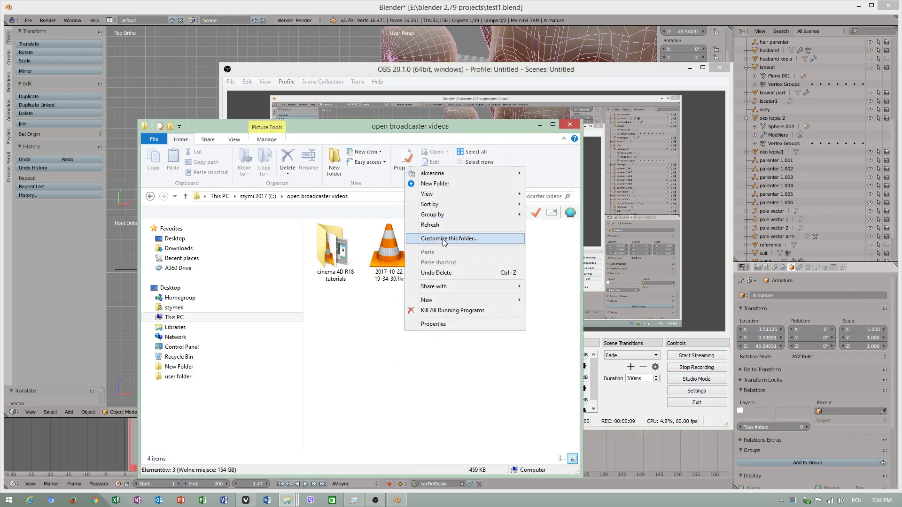
click(387, 257)
right_click(408, 351)
click(409, 254)
double_click(432, 262)
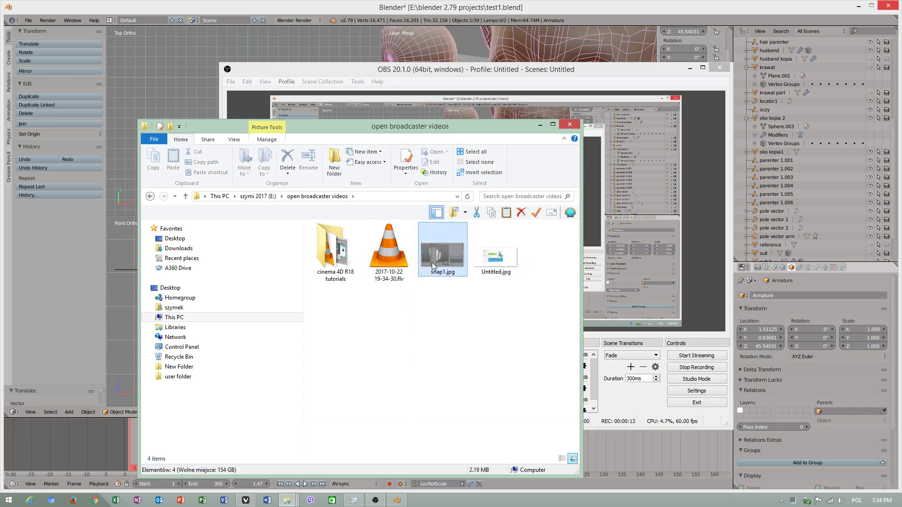
right_click(396, 323)
click(413, 365)
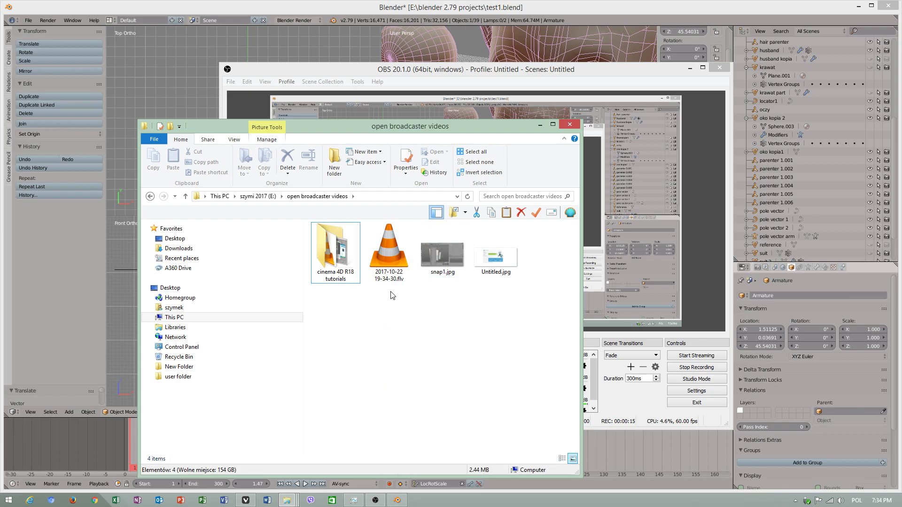
click(390, 261)
Step: Minimize the file browser and OBS windows and switch to the Blender scene
click(540, 125)
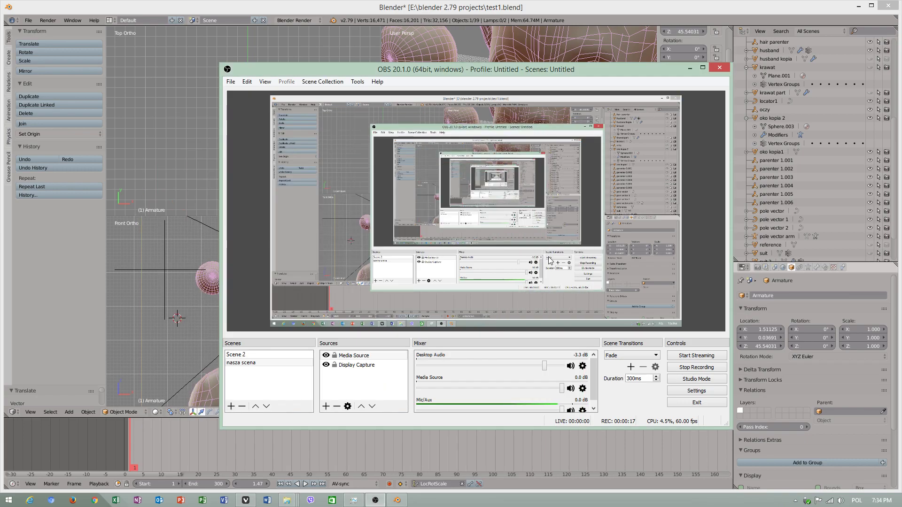
click(689, 68)
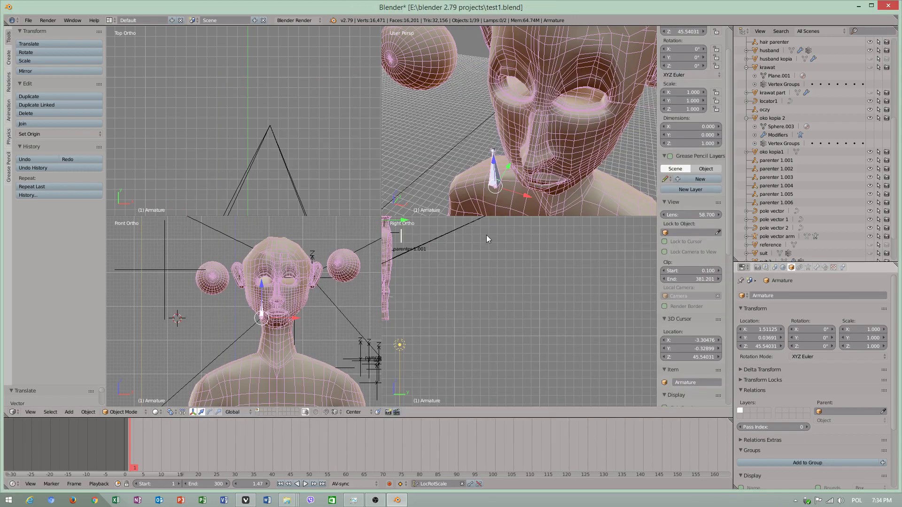
Step: Move the armature sideways along X to the head's centre line and enable its Names and X-Ray display options
middle_drag(518, 160, 507, 165)
drag(515, 172, 573, 180)
click(813, 269)
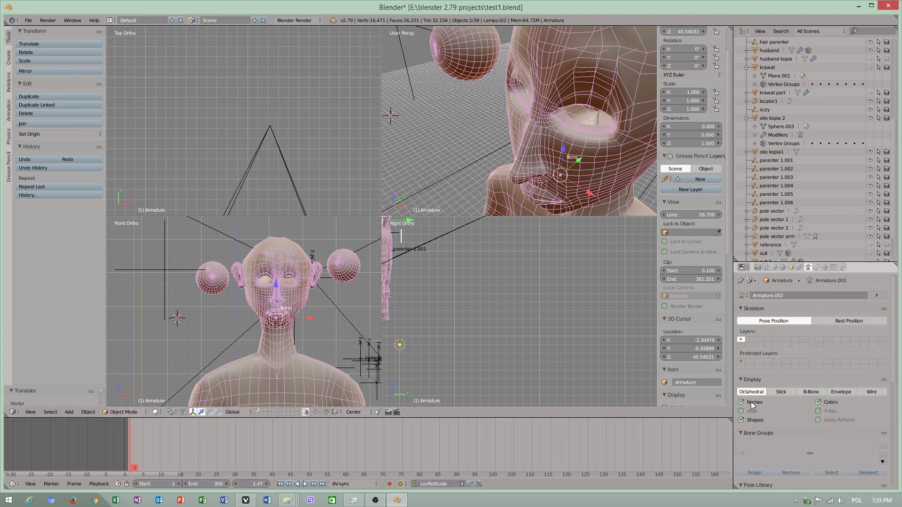
click(817, 411)
scroll(305, 324, up, 5)
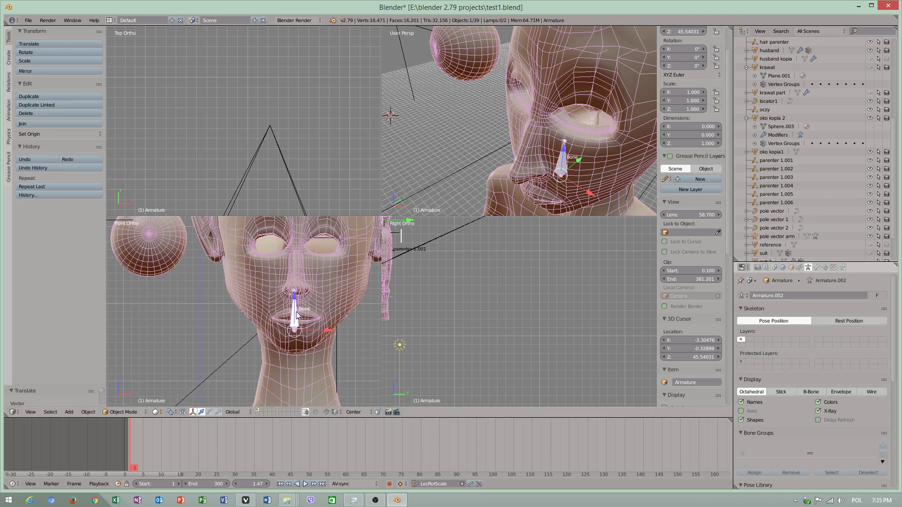
scroll(304, 324, down, 3)
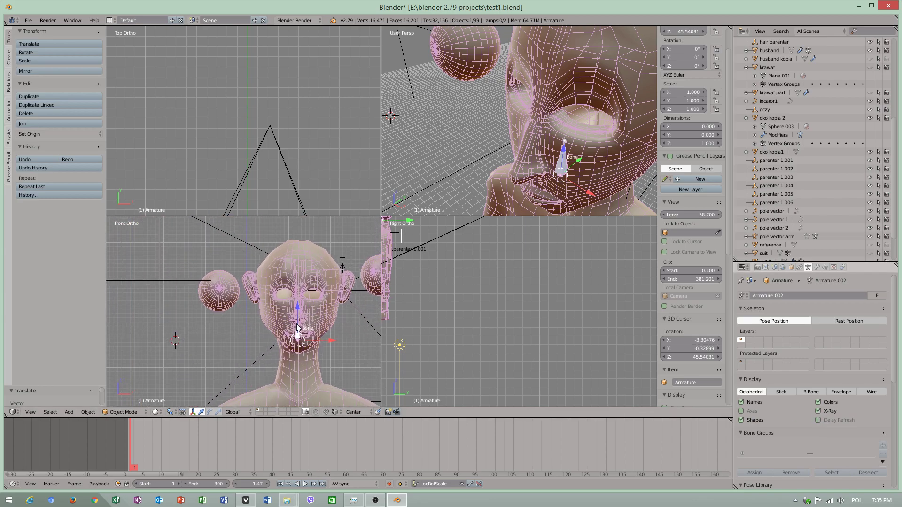
Step: In Edit Mode, raise the bone's tip along Z to the top of the head, making the bone about 4.8 units long
key(Tab)
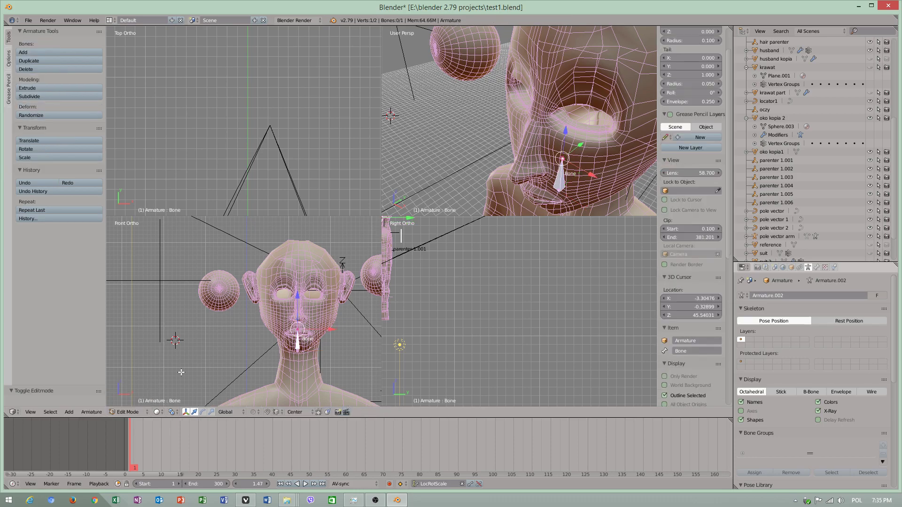
key(g)
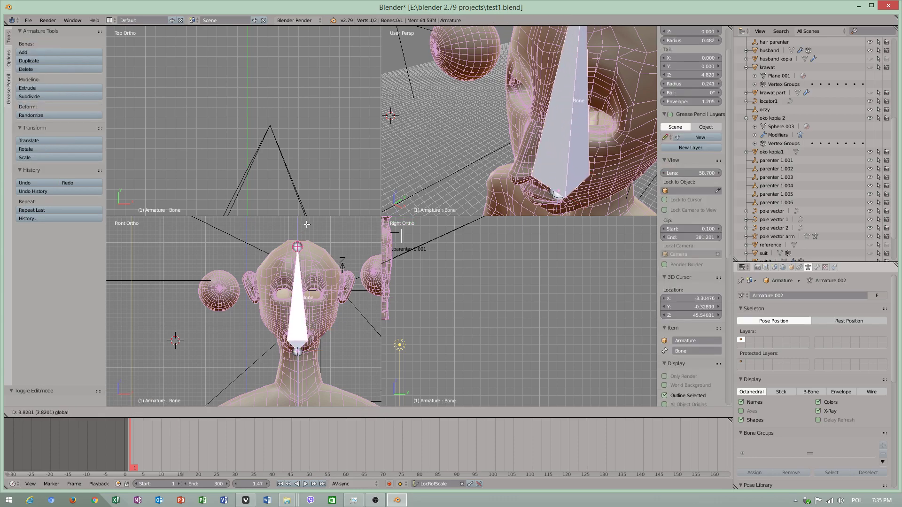
click(306, 225)
shift+middle_drag(306, 224, 301, 178)
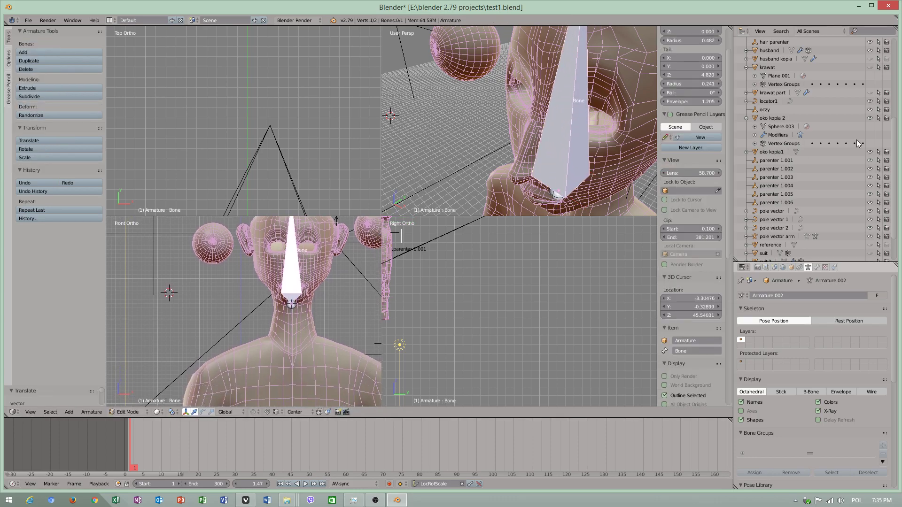
Step: Preview the Stick, B-Bone and Envelope bone display types, and return the armature to Octahedral
click(817, 267)
click(808, 267)
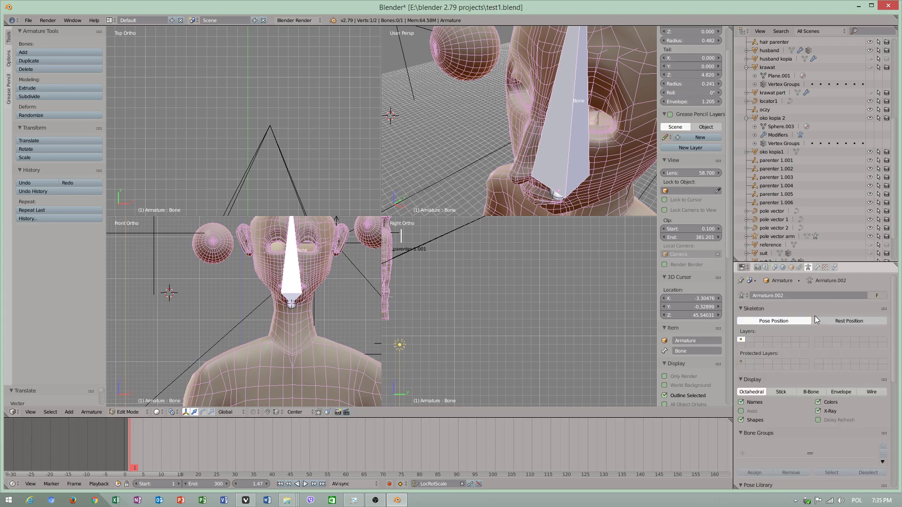
click(786, 392)
click(812, 392)
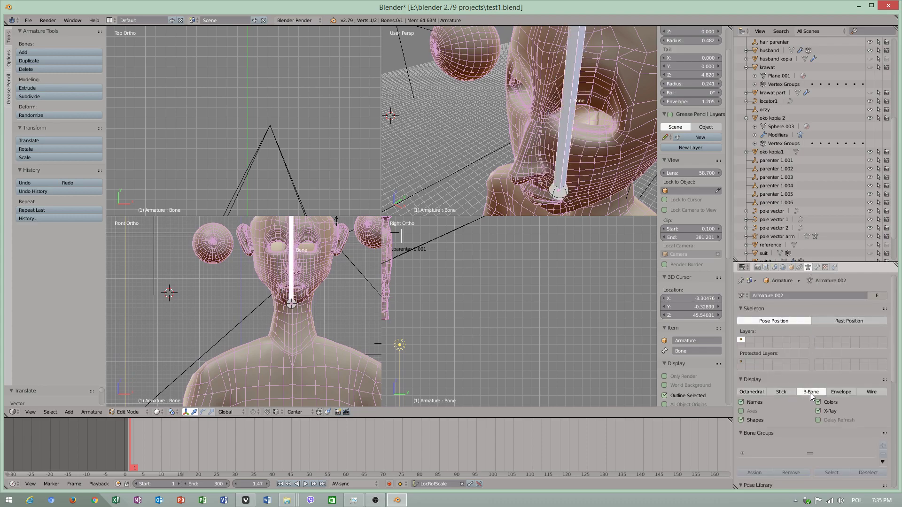
click(842, 391)
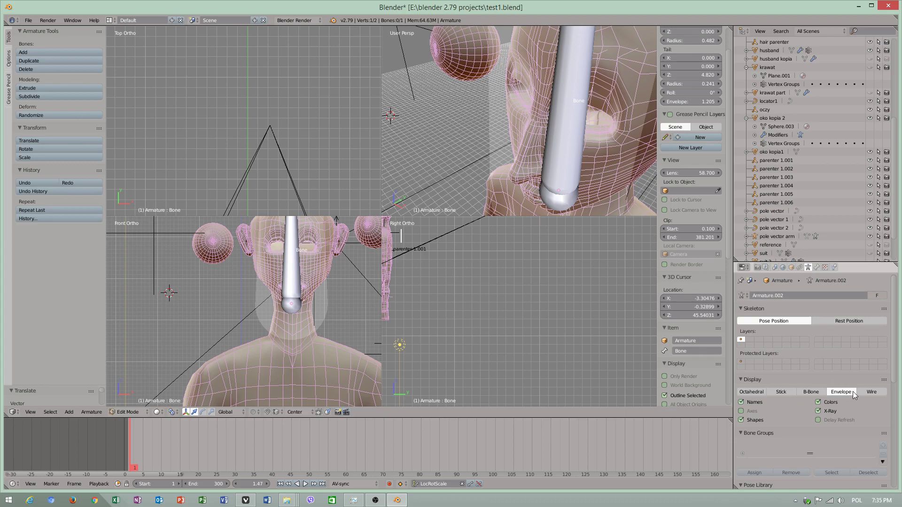
ctrl+middle_drag(344, 296, 369, 300)
click(780, 392)
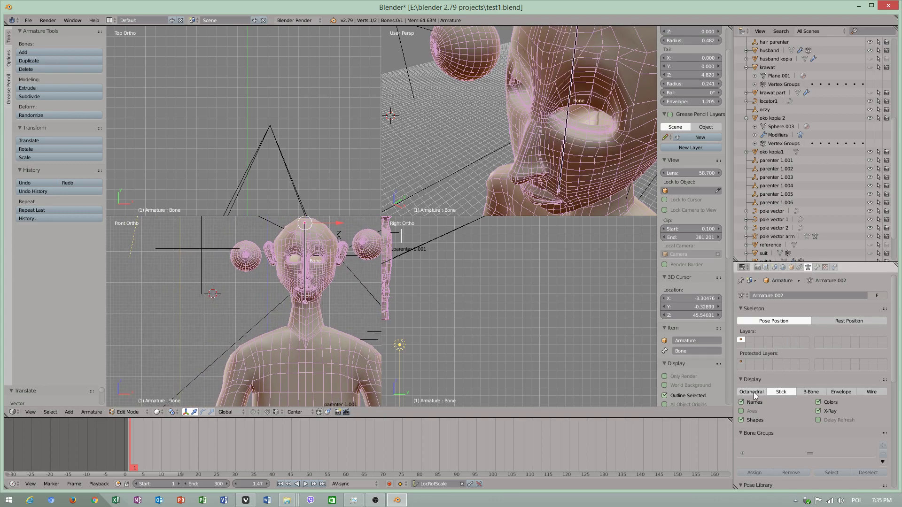
click(752, 392)
Step: Select the whole bone and move it about 11.9 units down along Z to the pelvis
right_click(309, 305)
scroll(307, 329, down, 3)
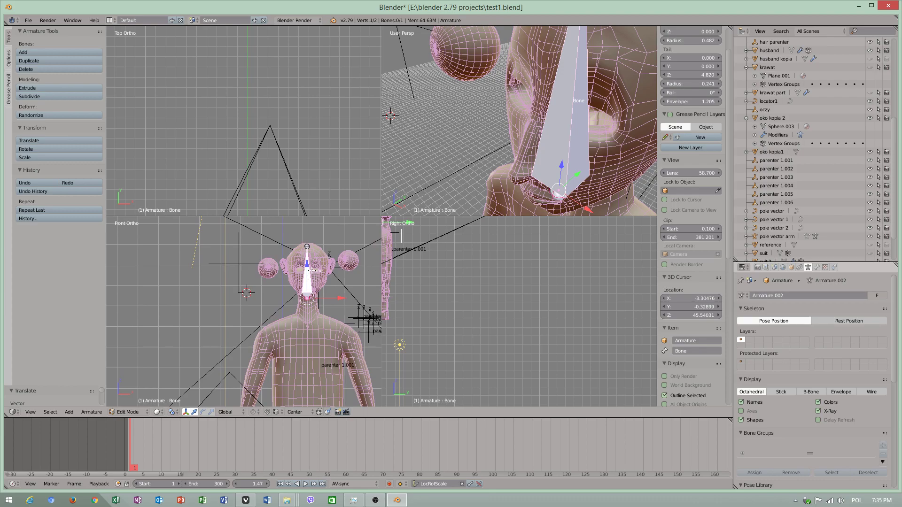
right_click(312, 279)
drag(305, 259, 305, 369)
shift+middle_drag(317, 363, 331, 301)
drag(322, 288, 324, 306)
Step: Extrude a chest bone about 5 units long straight up from the pelvis bone's tip to the base of the neck
right_click(329, 309)
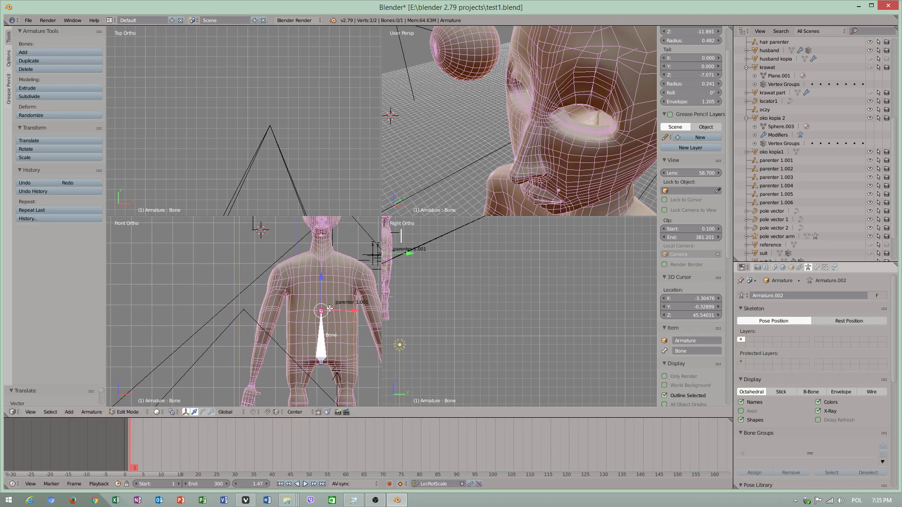
key(e)
drag(321, 295, 321, 242)
shift+middle_drag(332, 279, 335, 352)
scroll(338, 323, up, 11)
scroll(338, 324, down, 9)
Step: Extrude a neck bone up to the jaw and a head bone about 4.8 units long up to the top of the head
key(e)
click(311, 294)
key(e)
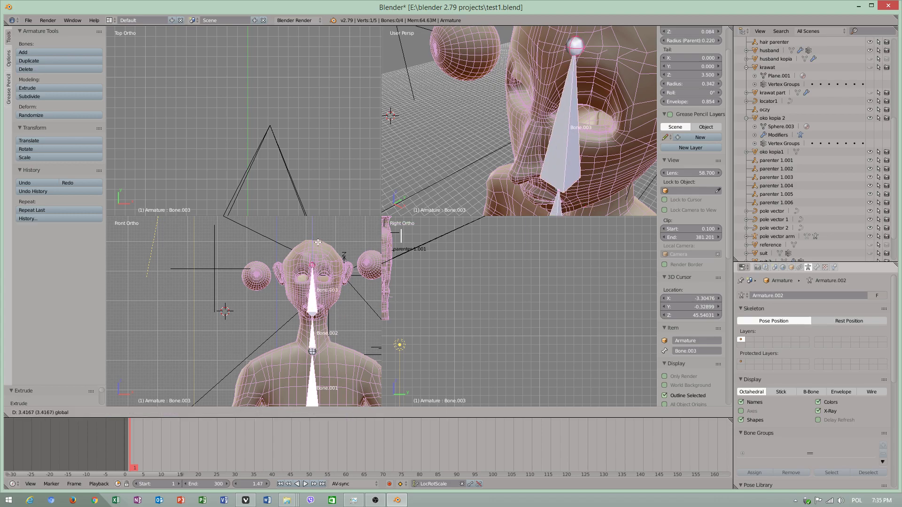
click(313, 221)
Step: Extrude a shoulder bone along X from the chest bone's tip and lower its end to the character's right shoulder joint
shift+scroll(305, 230, down, 5)
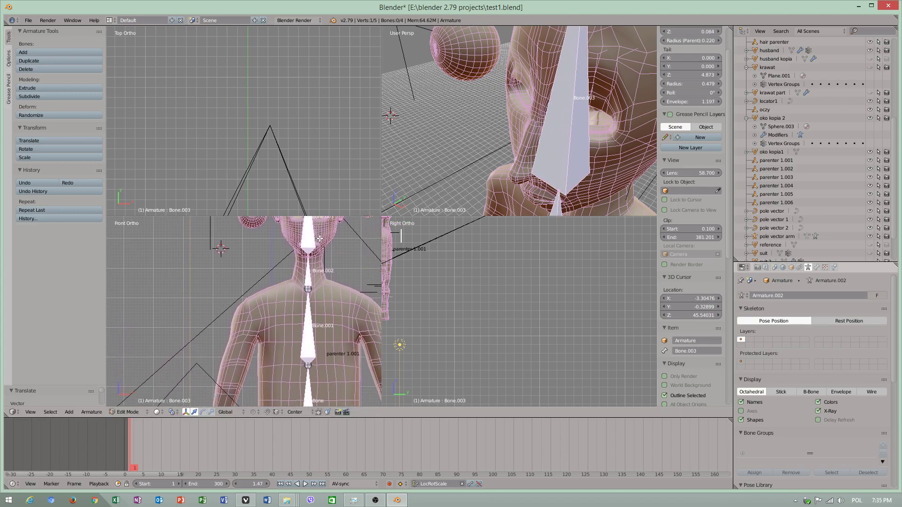
scroll(303, 287, up, 1)
right_click(312, 277)
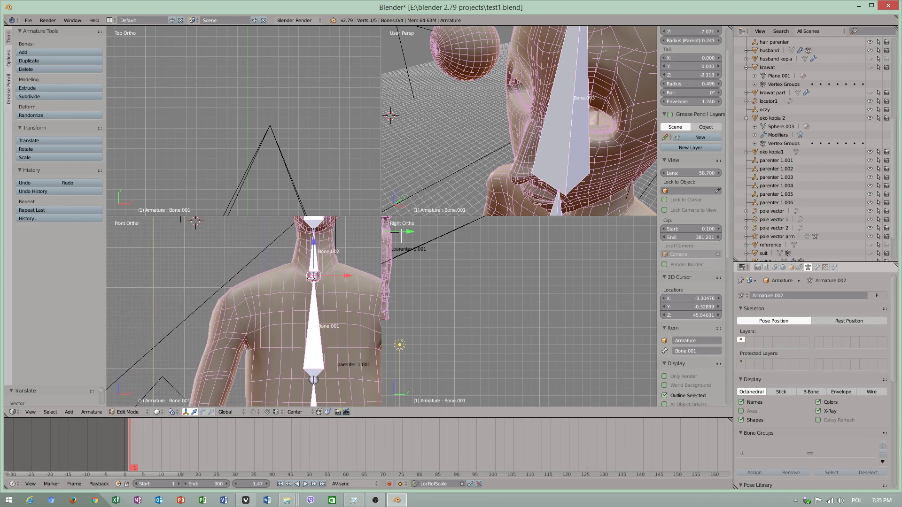
key(e)
key(x)
click(241, 258)
drag(241, 257, 242, 288)
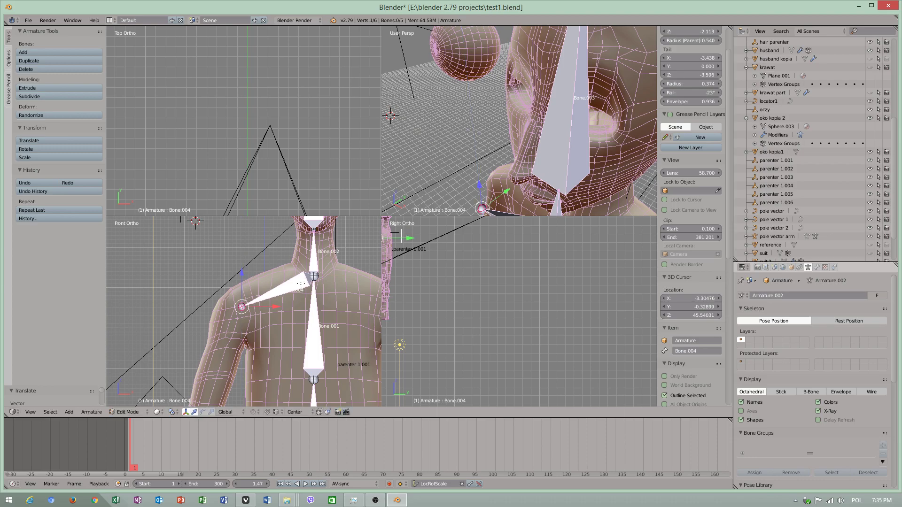
Step: Disconnect the shoulder bone from its parent and shift it slightly outward along X, away from the spine
right_click(294, 285)
key(alt+p)
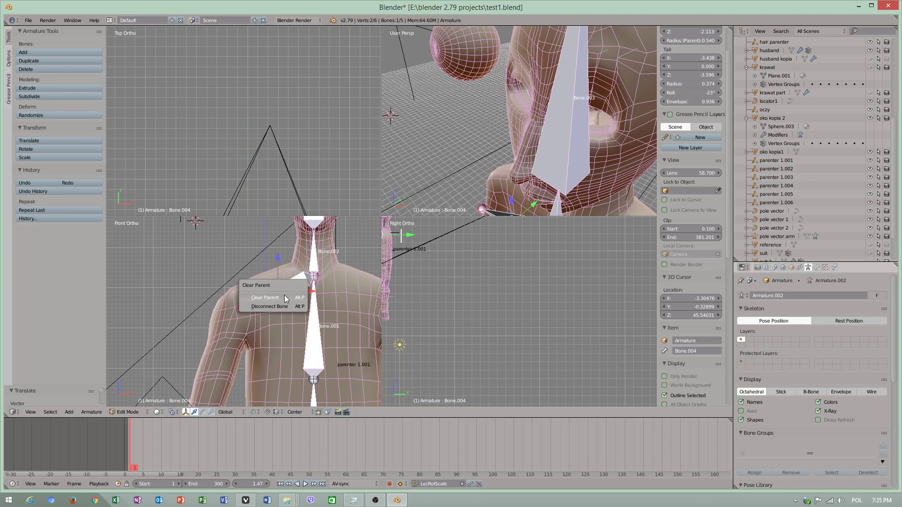
click(270, 306)
key(g)
key(x)
drag(287, 293, 256, 308)
Step: In Object Mode, move the armature along the Y axis to sit inside the body and save the project
right_click(230, 307)
middle_drag(474, 186, 557, 166)
click(128, 412)
click(130, 403)
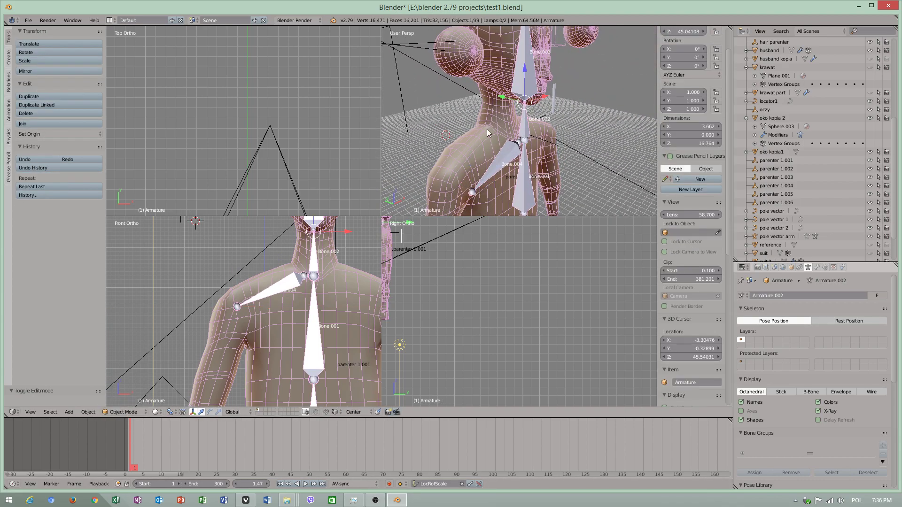
middle_drag(490, 121, 517, 142)
drag(510, 111, 488, 105)
middle_drag(408, 138, 476, 152)
click(31, 21)
click(35, 87)
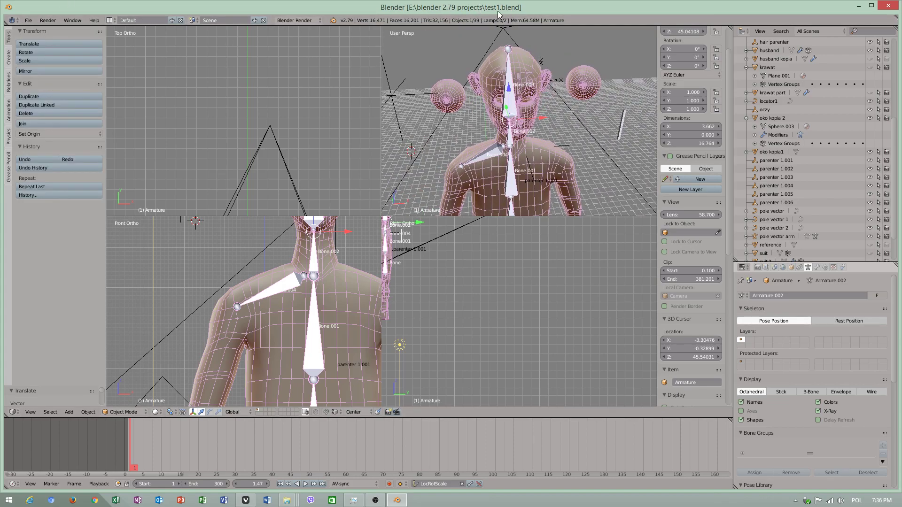
Step: In Edit Mode, extrude an upper arm bone from the shoulder bone's tip and place its end at the elbow, about X -4.97, Z -8.47
scroll(249, 336, down, 3)
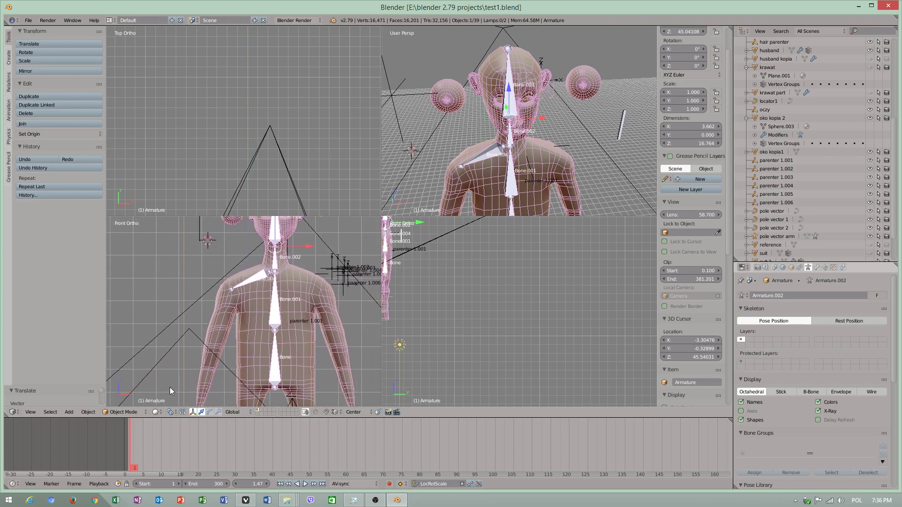
click(123, 412)
click(122, 395)
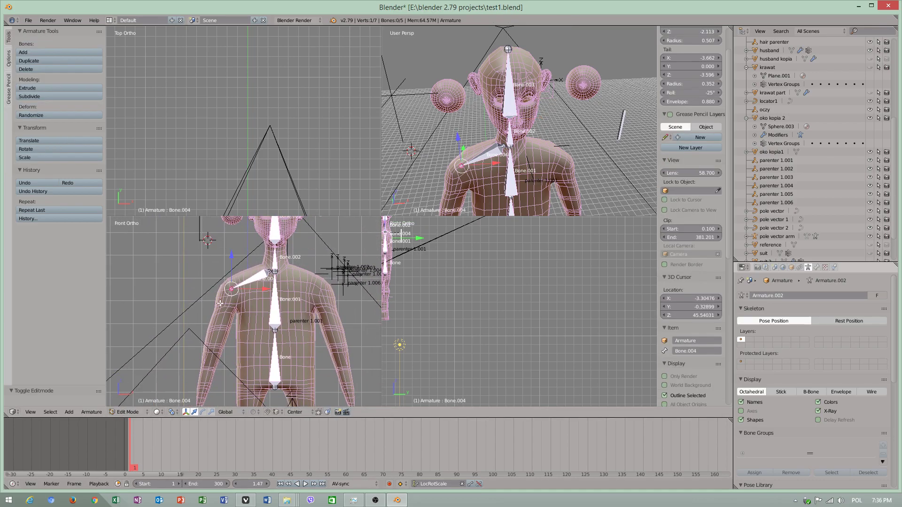
key(e)
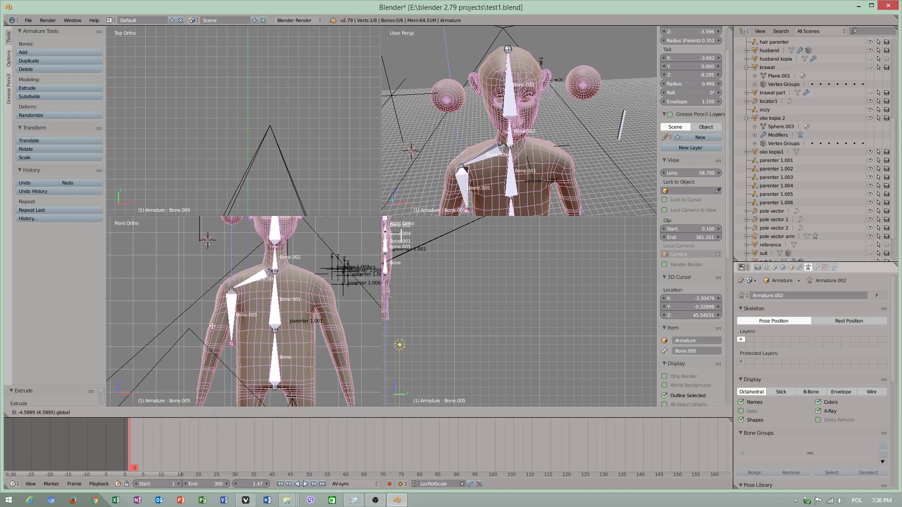
click(245, 347)
drag(244, 346, 227, 347)
shift+middle_drag(241, 348, 250, 285)
key(g)
click(244, 285)
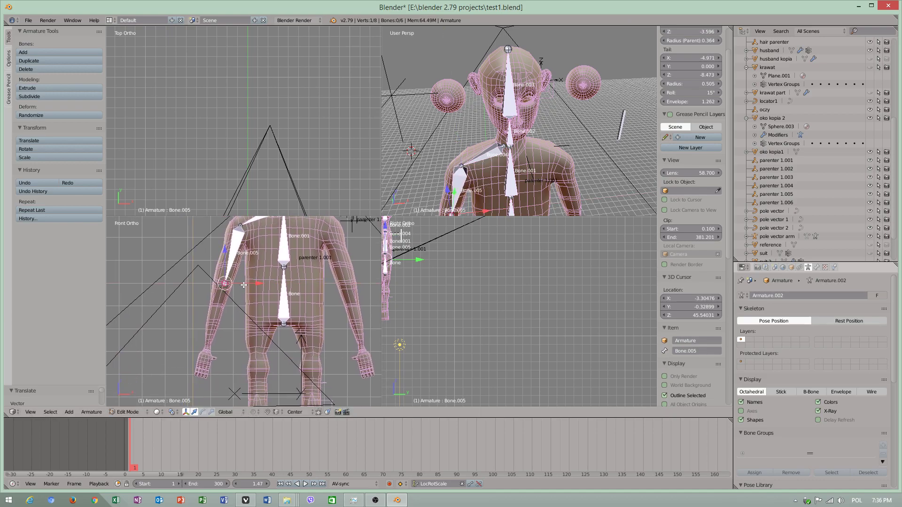
Step: Extrude a forearm bone from the elbow and place its end at the wrist, about X -6.36, Z -13.87
key(e)
click(243, 285)
key(g)
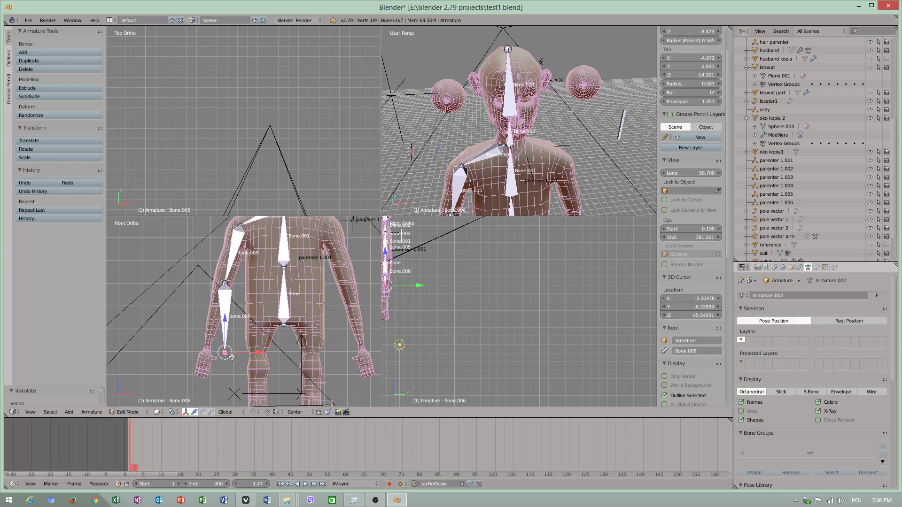
click(208, 329)
drag(226, 349, 226, 349)
Step: Extrude a short hand bone from the wrist joint into the upper palm, ending at about X -6.55, Z -14.52
scroll(226, 349, up, 2)
shift+middle_drag(207, 357, 274, 295)
scroll(263, 310, up, 7)
shift+middle_drag(244, 353, 268, 324)
shift+middle_drag(314, 260, 198, 272)
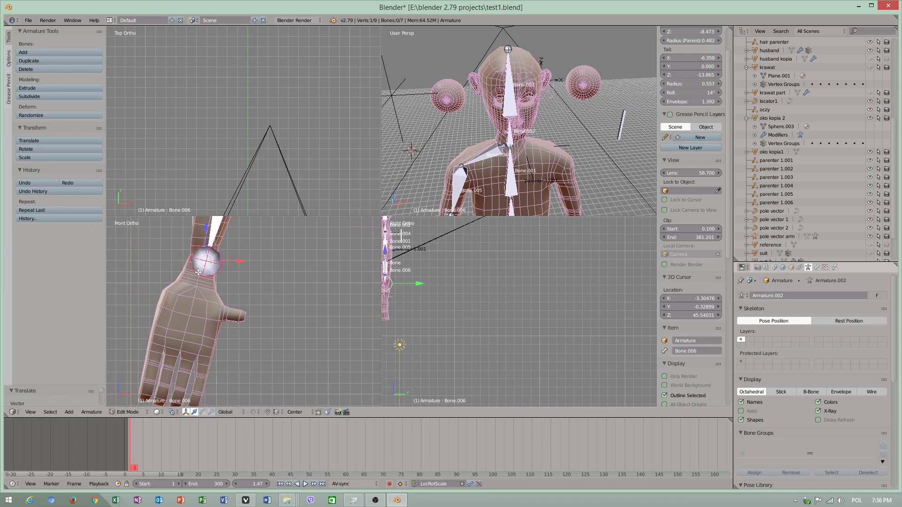
key(e)
right_click(199, 272)
drag(204, 245, 213, 304)
click(213, 303)
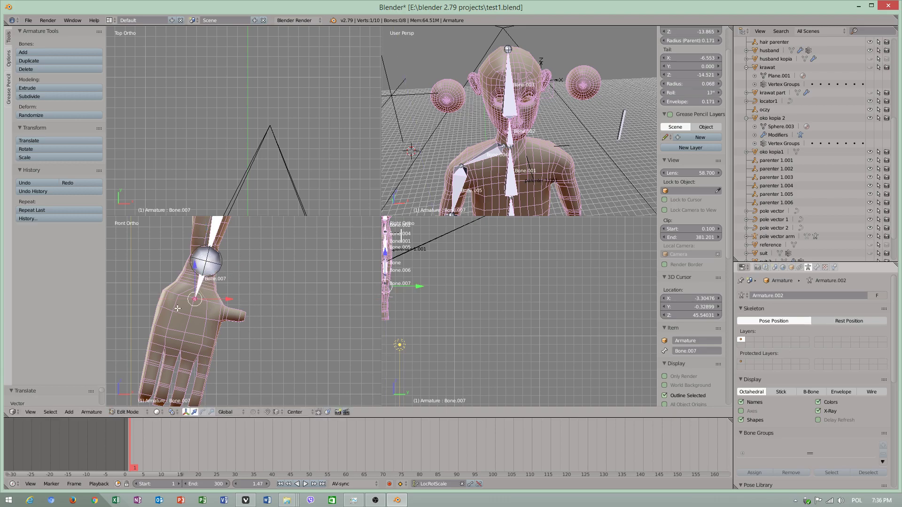
Step: Extrude a palm bone from the hand bone's tip toward the finger bases, ending at about X -6.76, Z -15.28
right_click(201, 282)
key(a)
right_click(193, 298)
key(e)
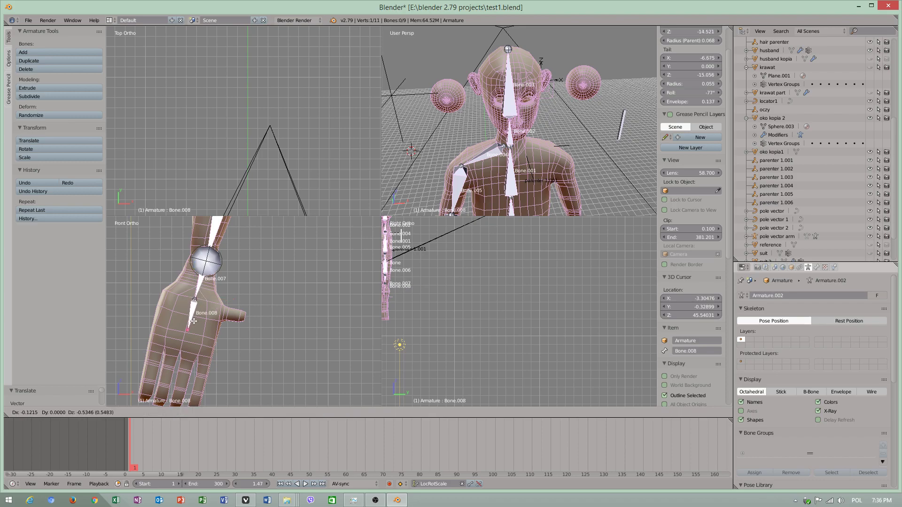
click(202, 330)
drag(202, 342, 201, 331)
Step: Duplicate the palm bone and place the copy along the little-finger side of the palm, ending at about X -7.28, Z -15.58
right_click(196, 311)
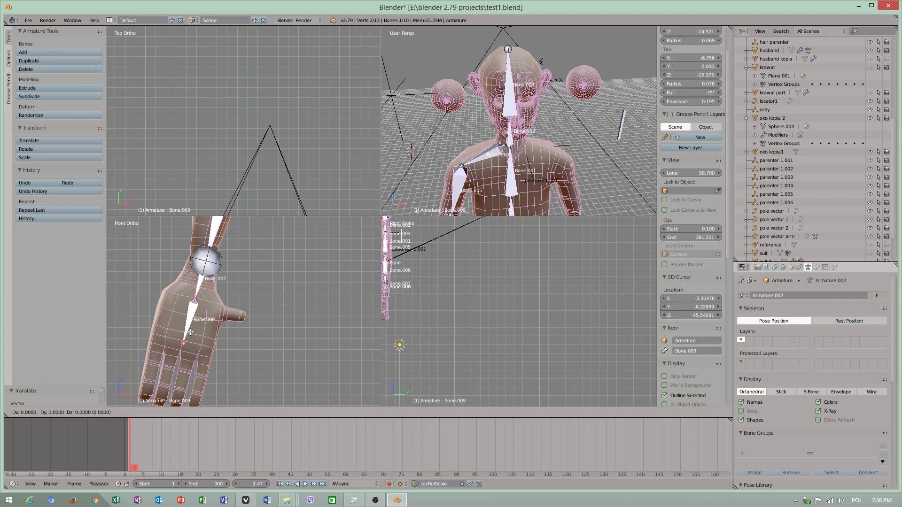
key(shift+d)
click(182, 310)
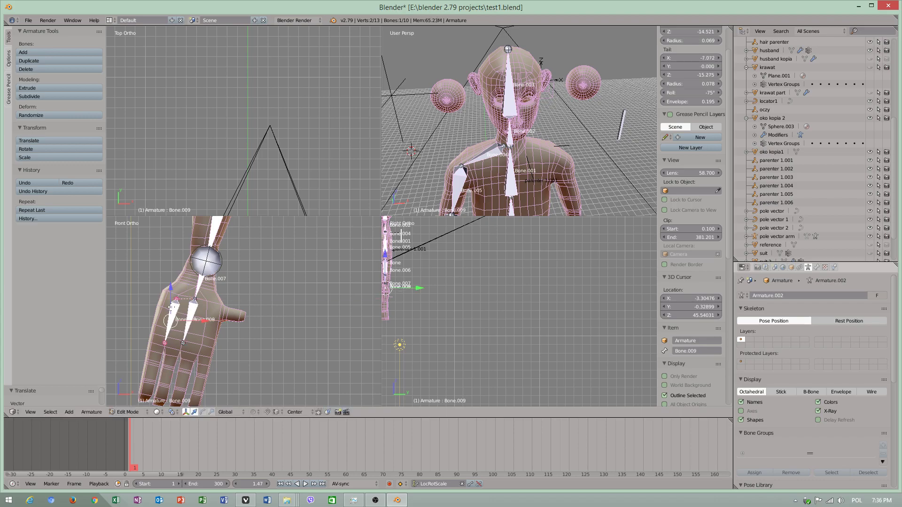
mouse_move(170, 307)
mouse_down()
mouse_move(174, 341)
mouse_move(174, 333)
mouse_move(186, 346)
mouse_move(159, 320)
mouse_up()
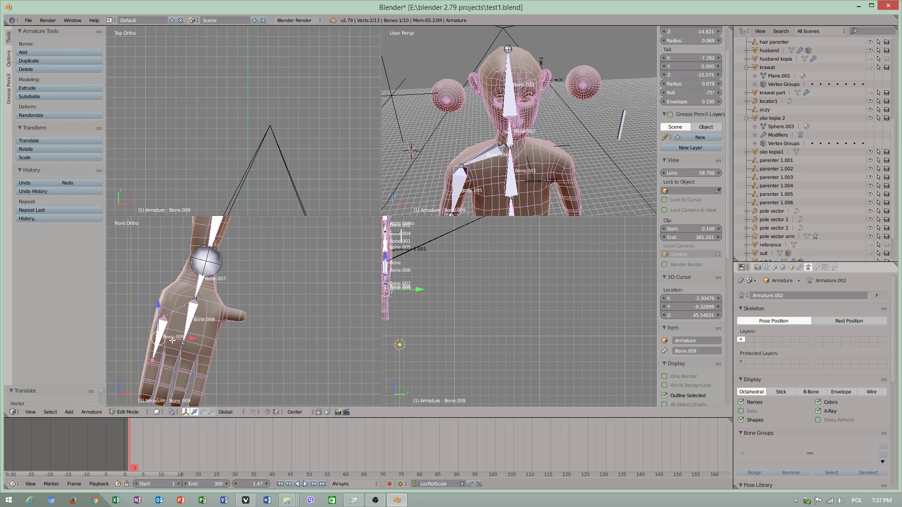
Step: Nudge the little-finger palm bone into line with its finger, ending at about X -7.25, Z -15.53
key(g)
click(159, 319)
key(g)
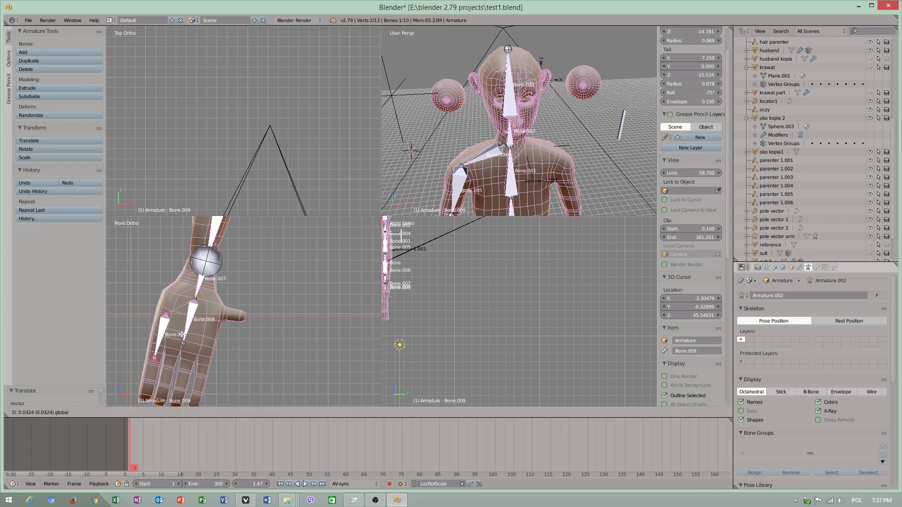
click(180, 335)
Step: Extrude a little-finger bone from the palm bone's tip down to the fingertip, ending at about X -7.44, Z -16.23
shift+middle_drag(185, 334, 202, 291)
right_click(171, 325)
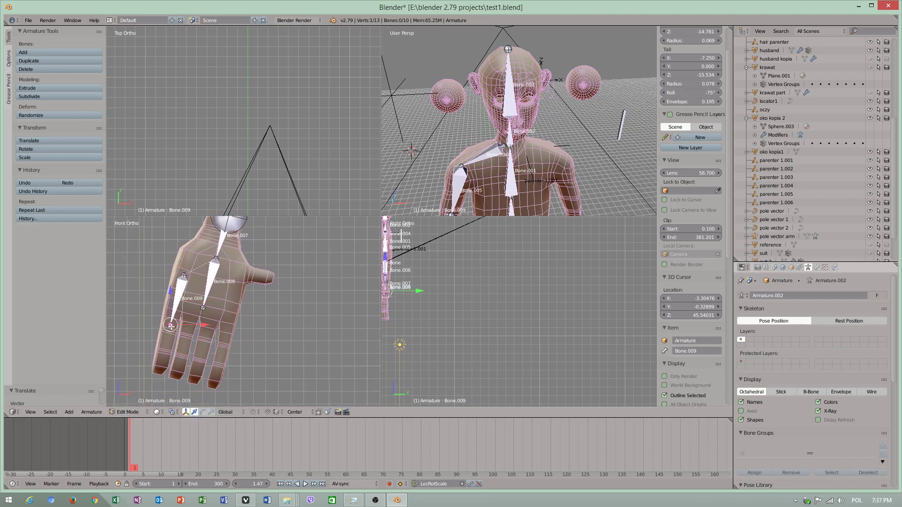
key(e)
key(g)
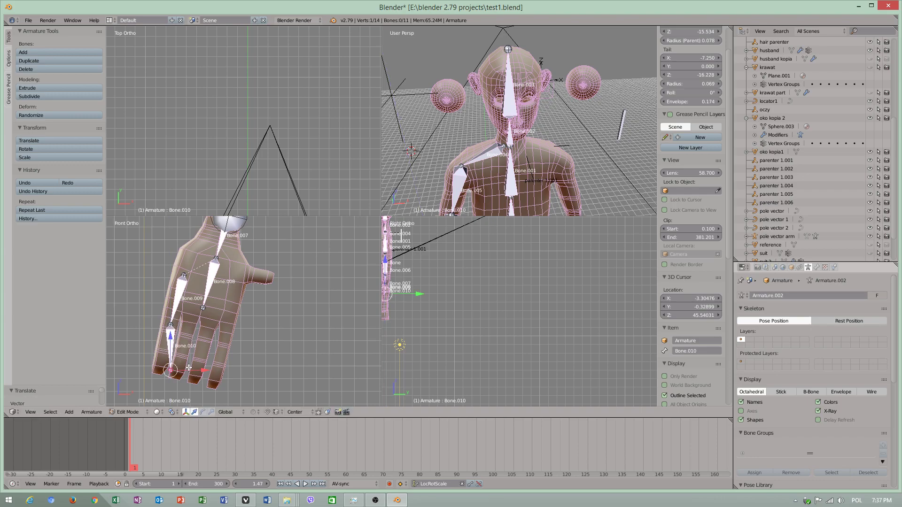
click(175, 373)
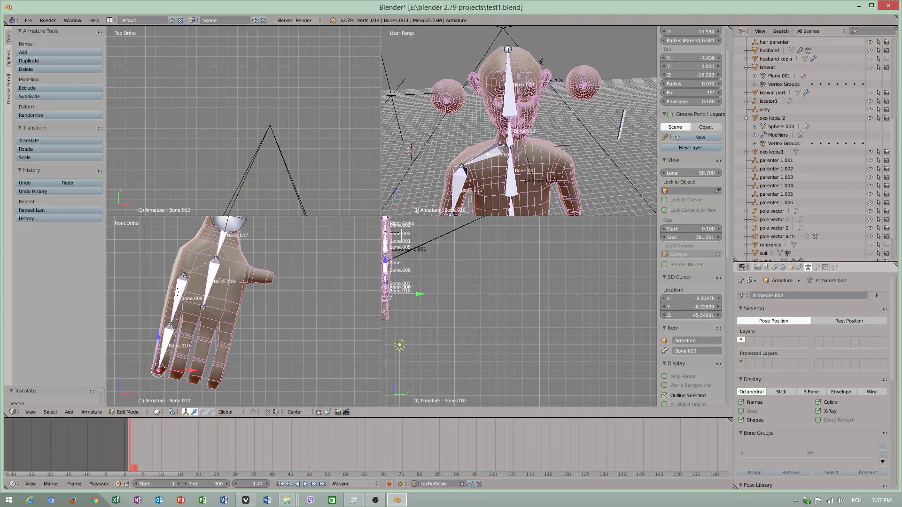
Step: Duplicate the little finger's palm and finger bones and place the copies along the ring finger, ending at about X -7.15, Z -16.29
shift+right_click(178, 292)
shift+right_click(167, 346)
shift+right_click(167, 347)
key(shift+d)
click(205, 331)
drag(190, 313, 190, 316)
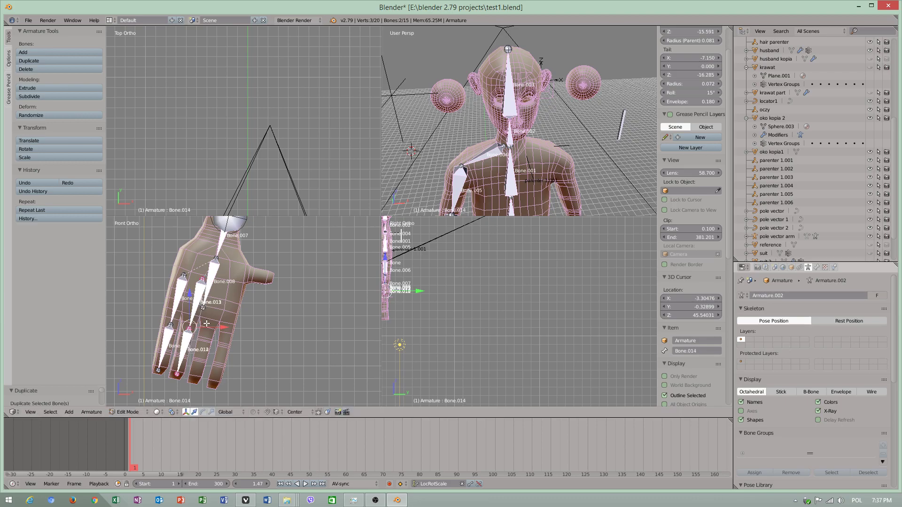
Step: Duplicate the ring-finger bone pair onto the middle finger, with the knuckle joint at about X -6.68, Z -15.68
key(shift+d)
click(224, 335)
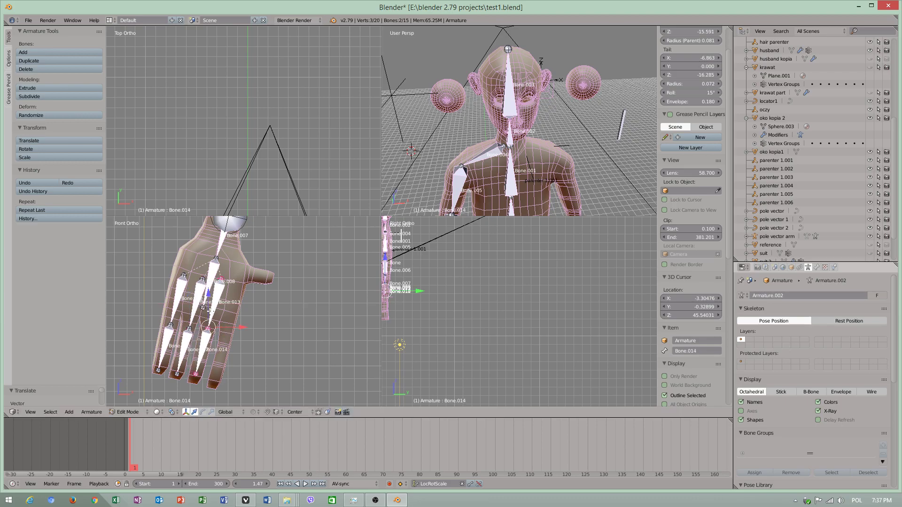
drag(210, 311, 210, 317)
Step: Duplicate the middle-finger bone pair onto the index finger, ending at about X -6.57, Z -16.41
key(shift+d)
key(x)
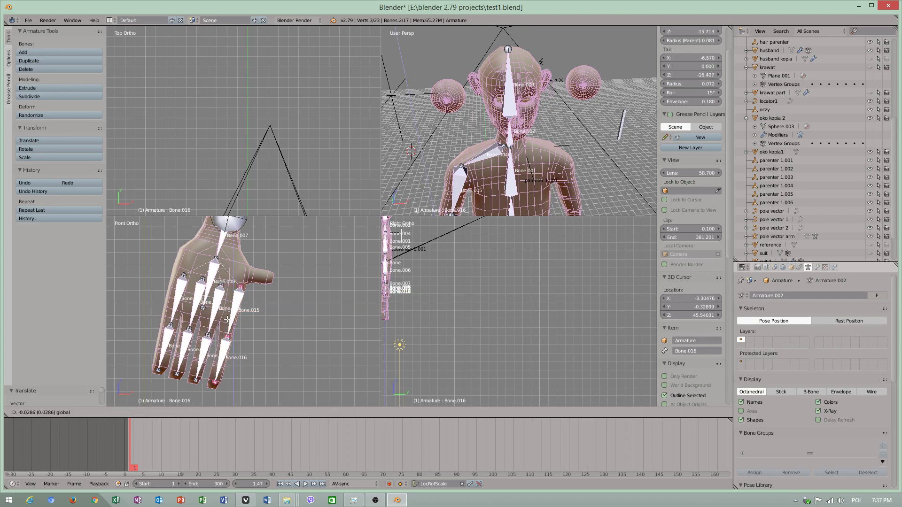
click(227, 320)
Step: Delete the original central palm bone that overlaps the new middle-finger palm bone
right_click(212, 272)
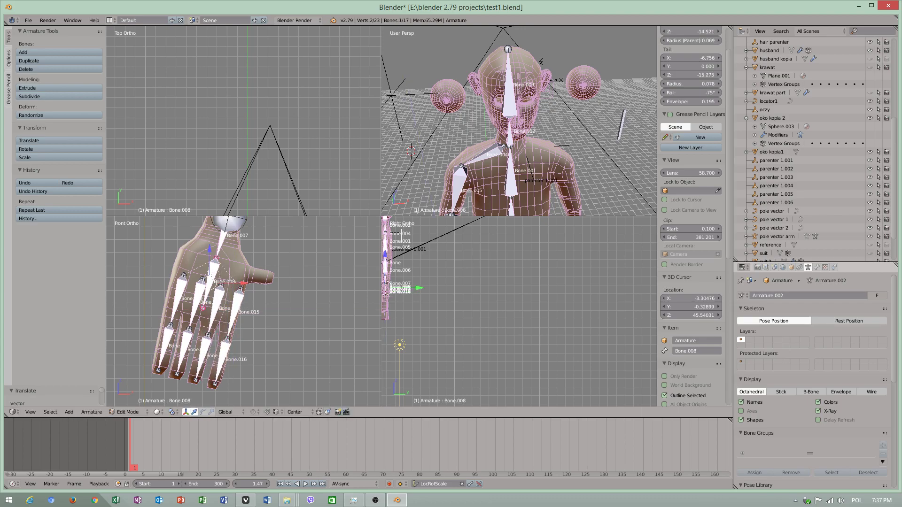
key(x)
click(212, 276)
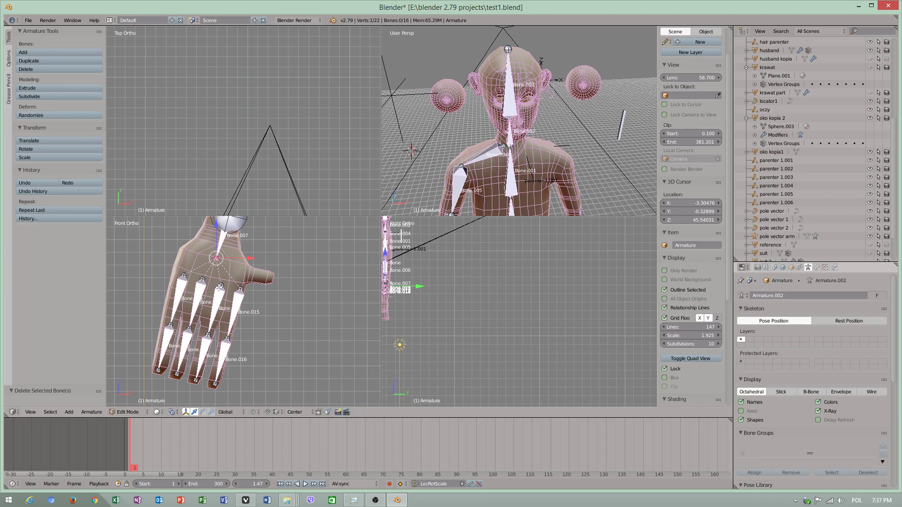
right_click(224, 301)
middle_drag(499, 183, 499, 61)
mouse_move(469, 198)
shift+middle_down()
mouse_move(455, 126)
mouse_move(444, 123)
shift+middle_up()
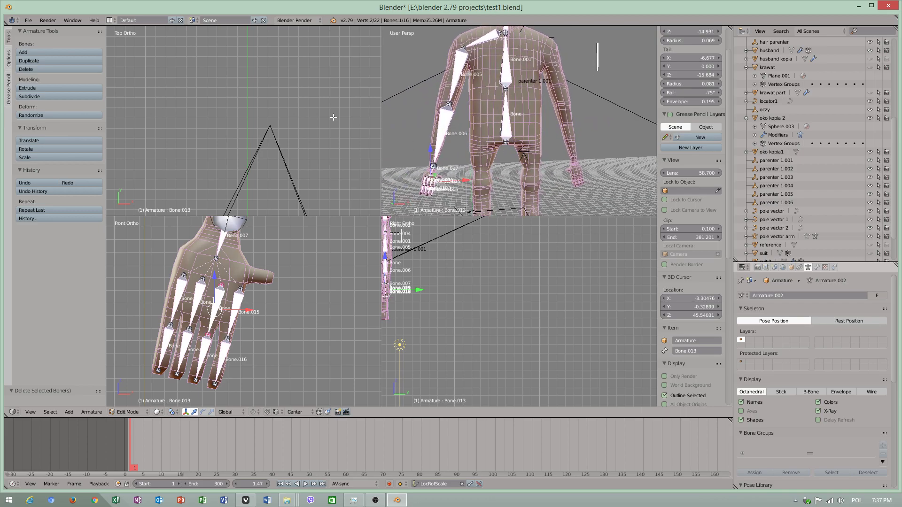
Step: Save the file and revert to the saved version
click(28, 20)
click(47, 85)
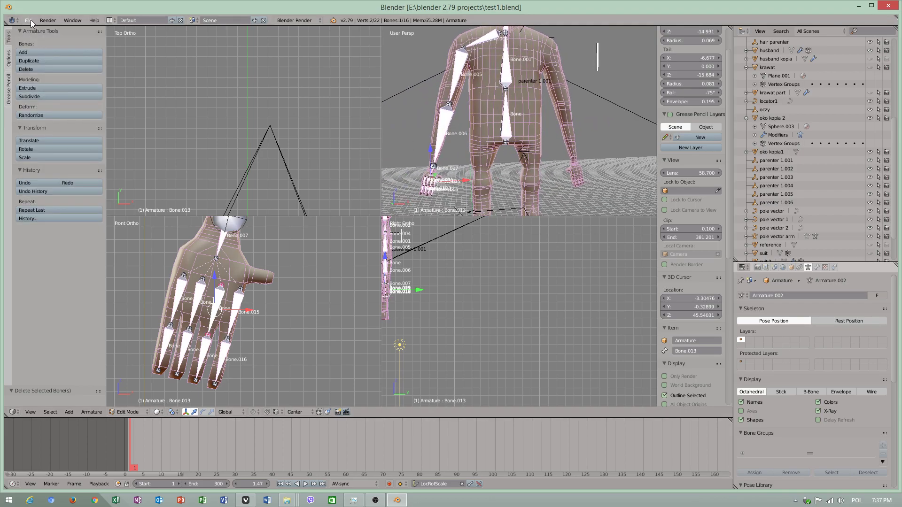
click(29, 20)
click(49, 59)
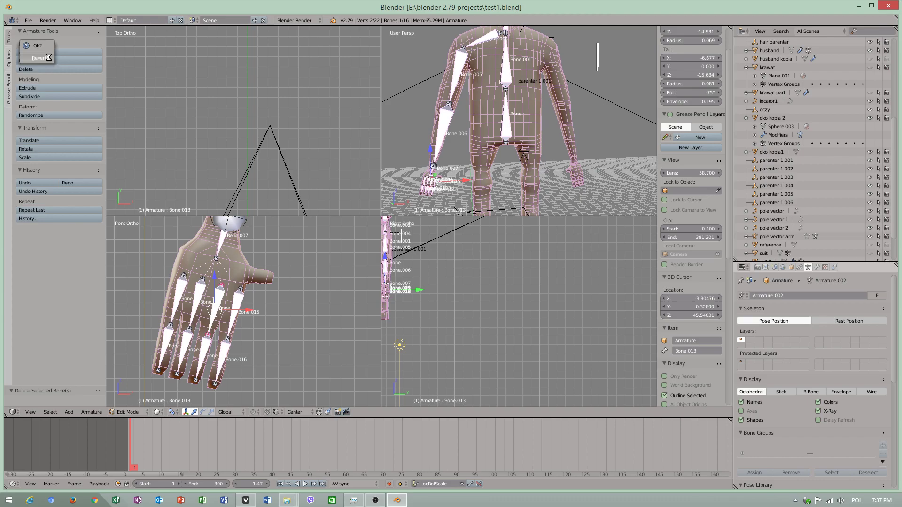
click(30, 20)
click(46, 82)
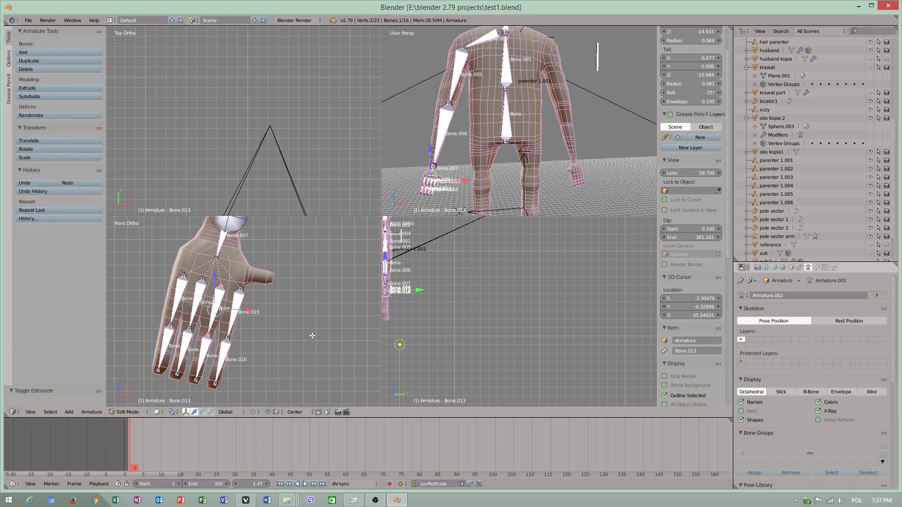
Step: Move the inner joint of the right shoulder bone about 1.1 units along X, away from the spine
scroll(311, 335, down, 6)
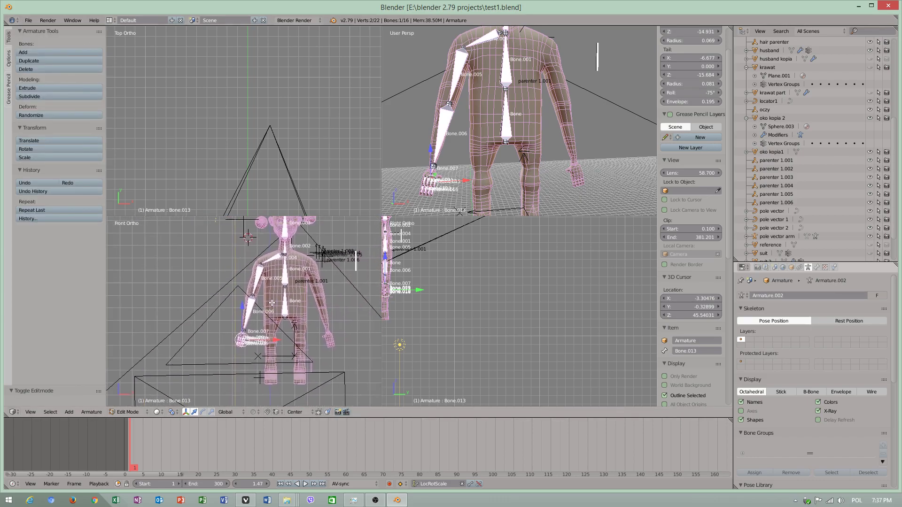
scroll(271, 303, up, 6)
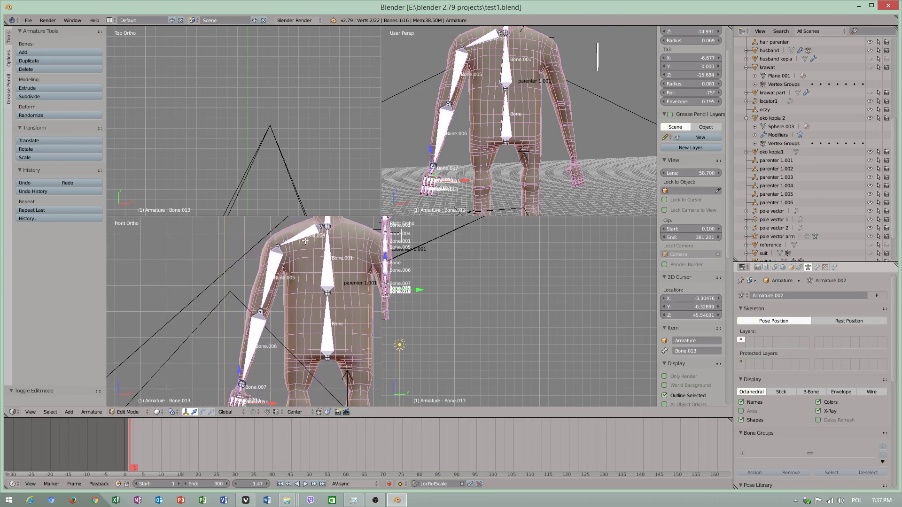
right_click(304, 234)
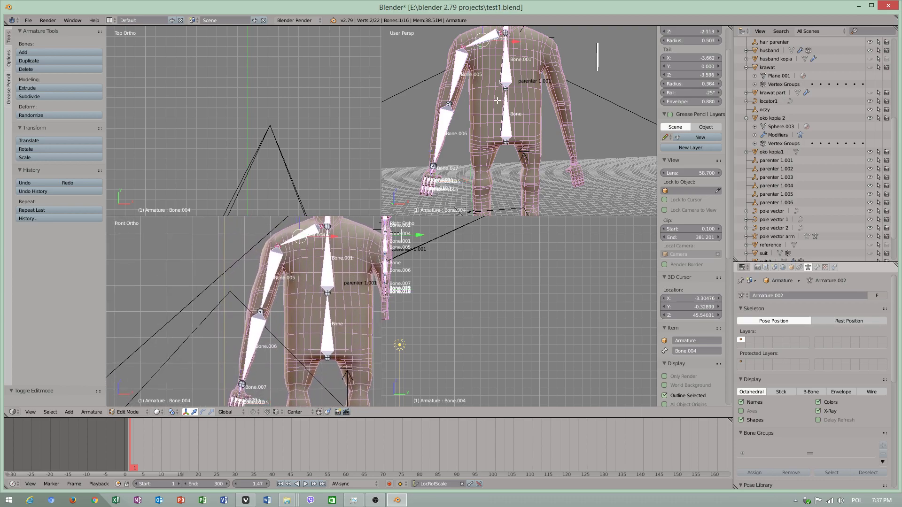
mouse_move(497, 100)
middle_down()
mouse_move(491, 127)
mouse_move(486, 101)
middle_up()
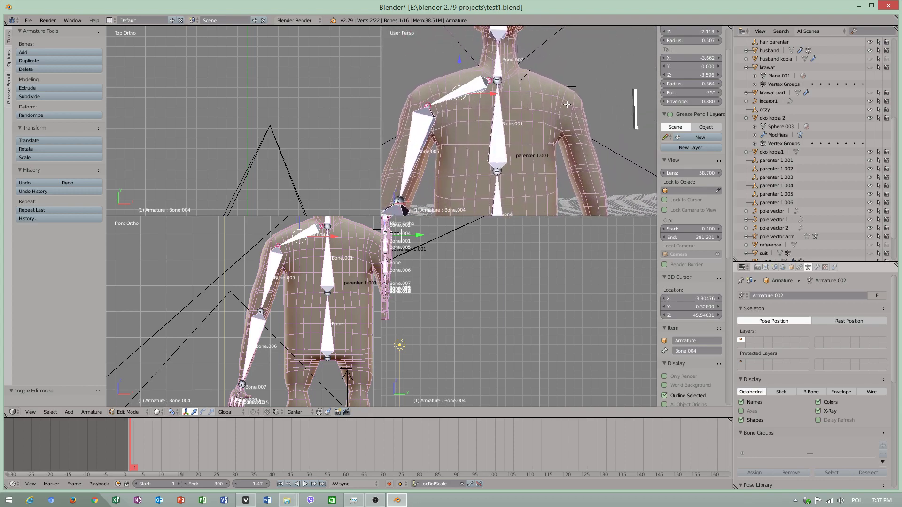
middle_drag(567, 104, 594, 104)
right_click(489, 78)
key(g)
key(x)
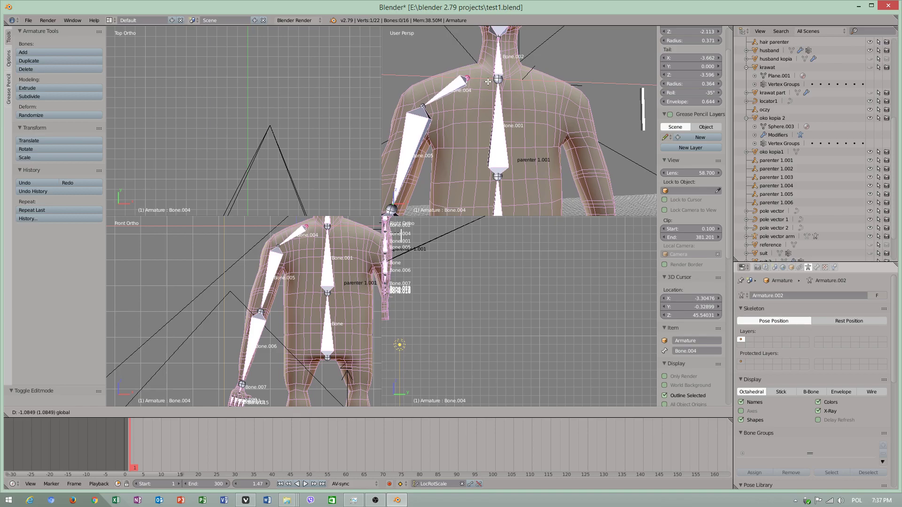
click(485, 85)
Step: Select all bones of the right shoulder, arm and hand and duplicate them in place
scroll(341, 300, down, 4)
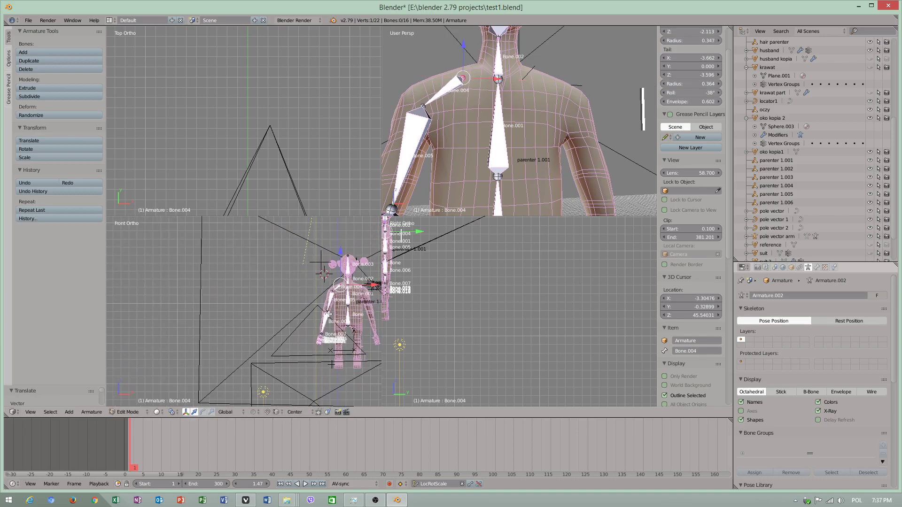
scroll(251, 254, up, 2)
mouse_move(285, 262)
ctrl+mouse_down()
mouse_move(248, 393)
mouse_move(323, 355)
ctrl+mouse_up()
ctrl+drag(335, 268, 328, 261)
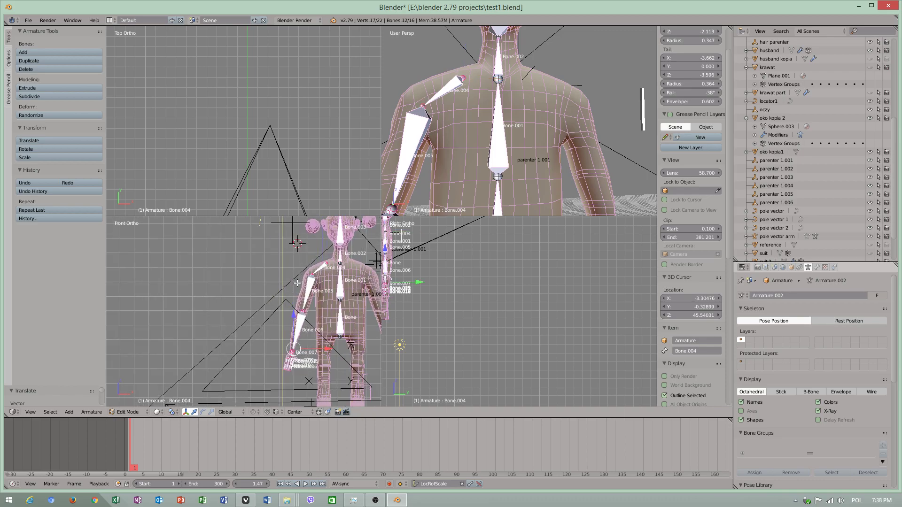
key(shift+d)
key(Escape)
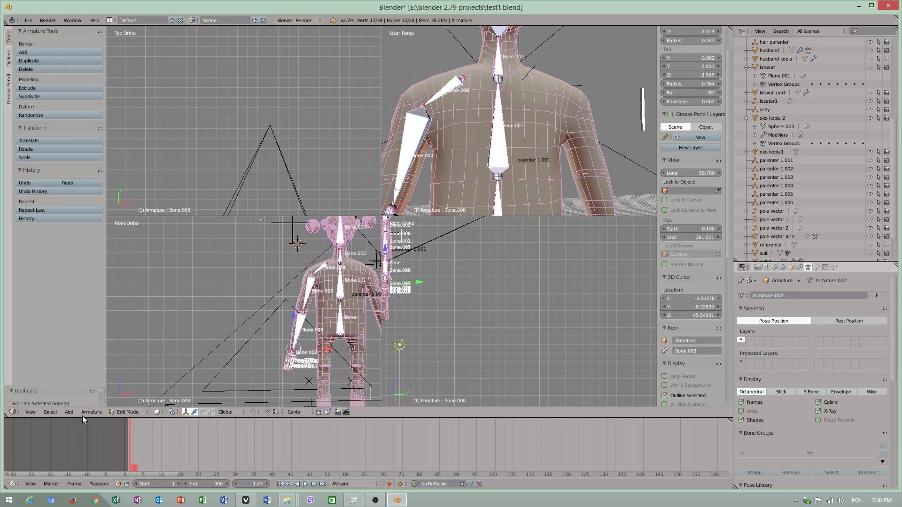
Step: Mirror the duplicated arm and hand bones along the global X axis
click(84, 413)
mouse_move(127, 394)
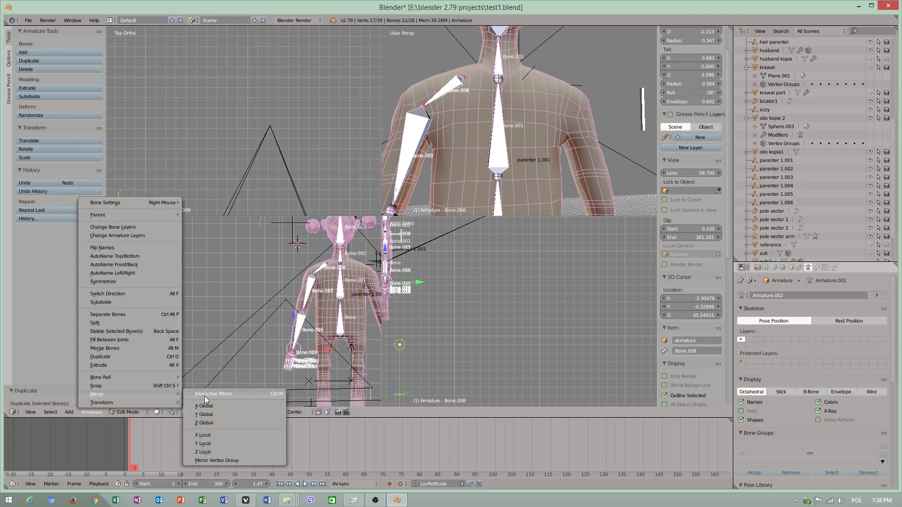
click(206, 406)
click(96, 412)
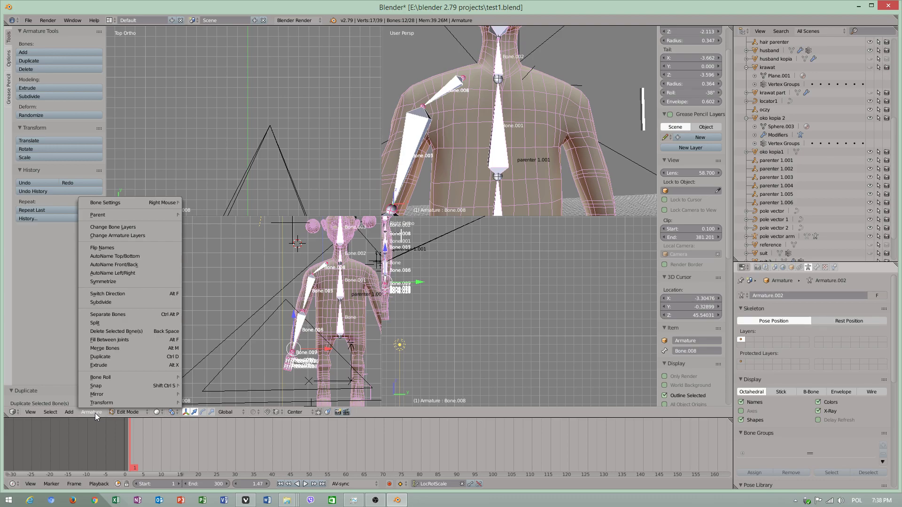
mouse_move(123, 377)
mouse_move(137, 394)
click(205, 407)
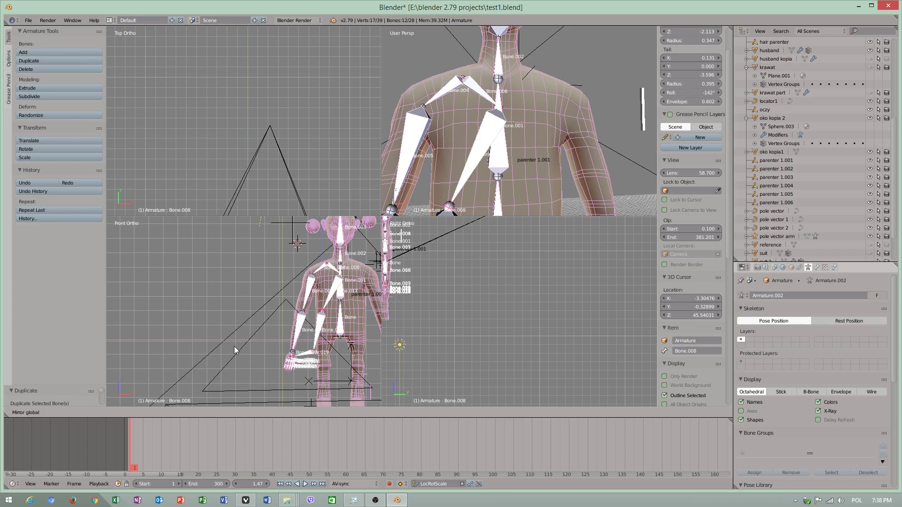
click(345, 300)
Step: Try to move the mirrored arm and hand bones along X toward the character's left arm
scroll(467, 231, down, 2)
middle_drag(459, 149, 459, 170)
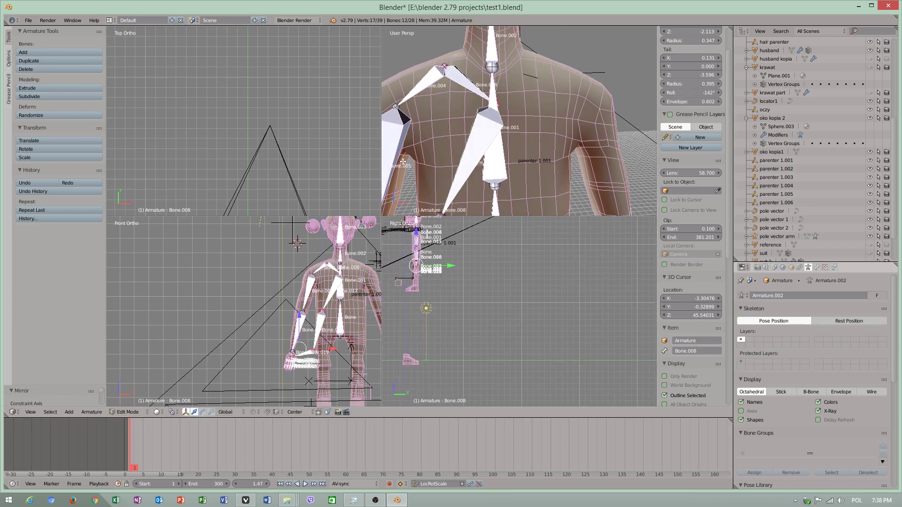
key(KP_Decimal)
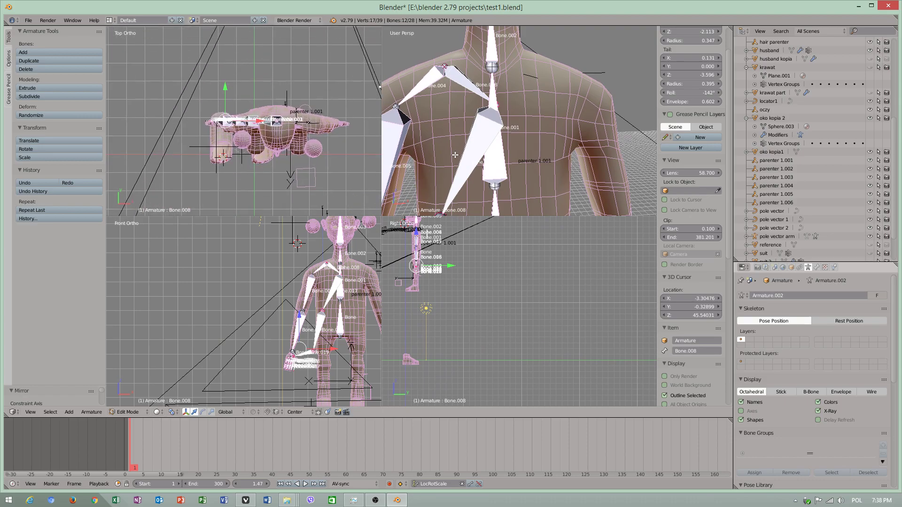
scroll(448, 158, down, 8)
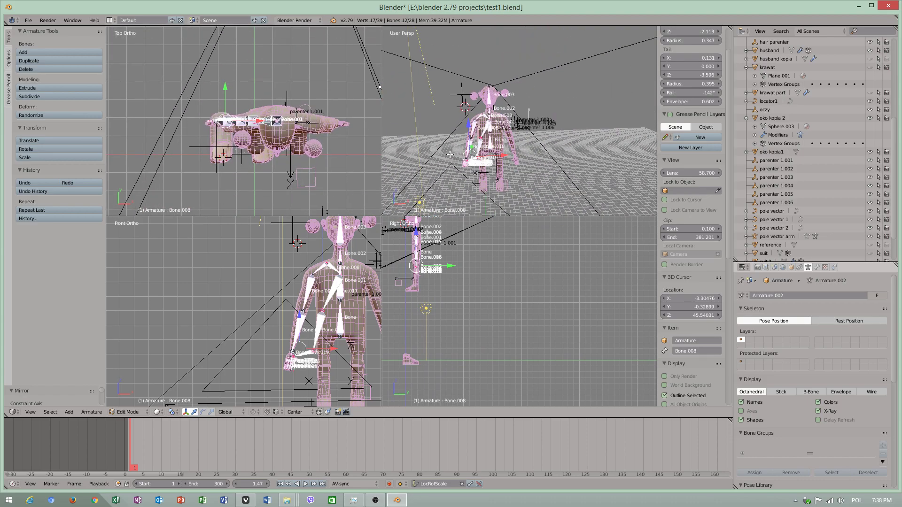
scroll(449, 155, up, 5)
scroll(450, 154, down, 1)
mouse_move(526, 144)
middle_down()
mouse_move(527, 134)
mouse_move(518, 154)
middle_up()
drag(513, 160, 571, 169)
Step: Undo the moving, mirroring and duplication of the arm and hand bones
key(ctrl+z)
key(ctrl+z)
key(ctrl+z)
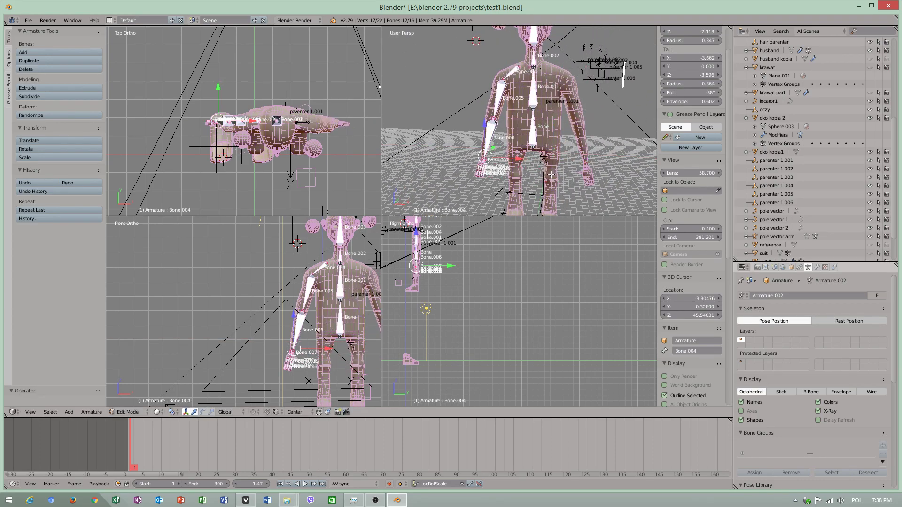
key(ctrl+z)
Step: Try to move the right elbow joint along the X axis, and undo the move
right_click(302, 312)
drag(321, 312, 331, 310)
key(ctrl+z)
Step: Look through the categories of the user preferences, from interface and editing to file and system settings
click(28, 21)
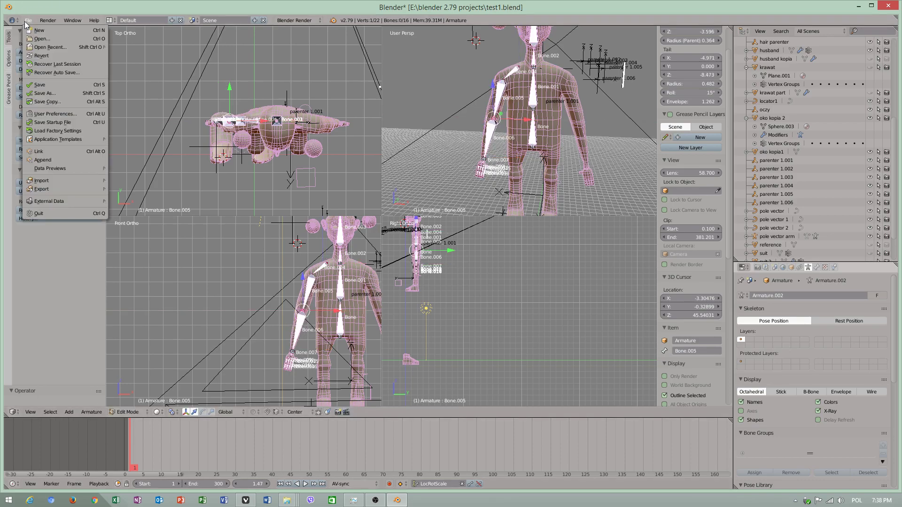
click(66, 115)
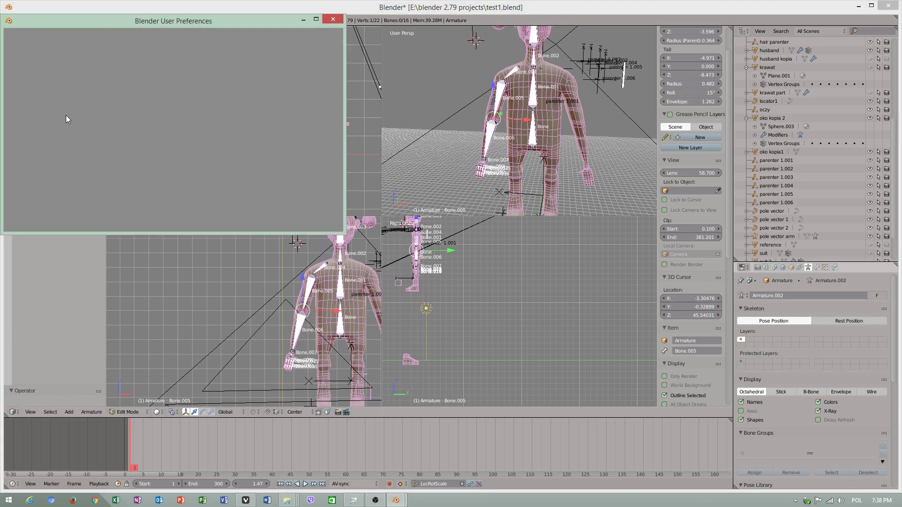
drag(211, 23, 271, 50)
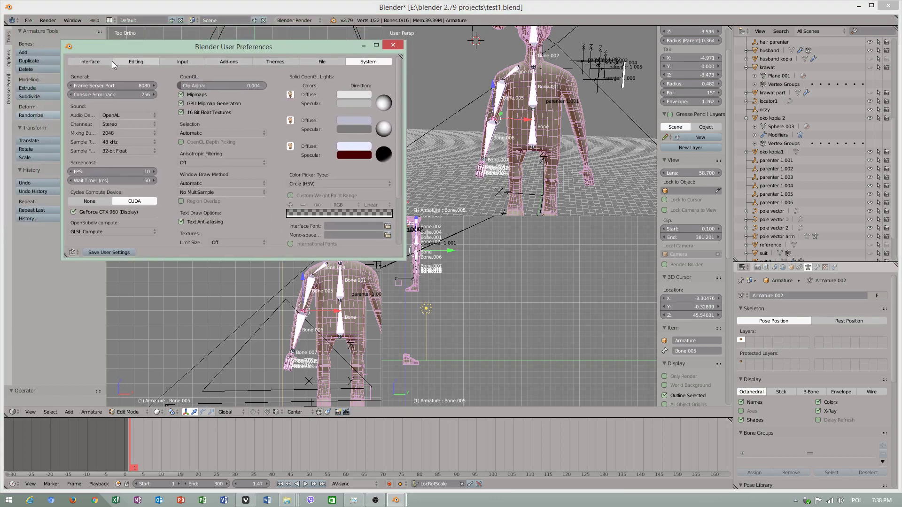
click(90, 61)
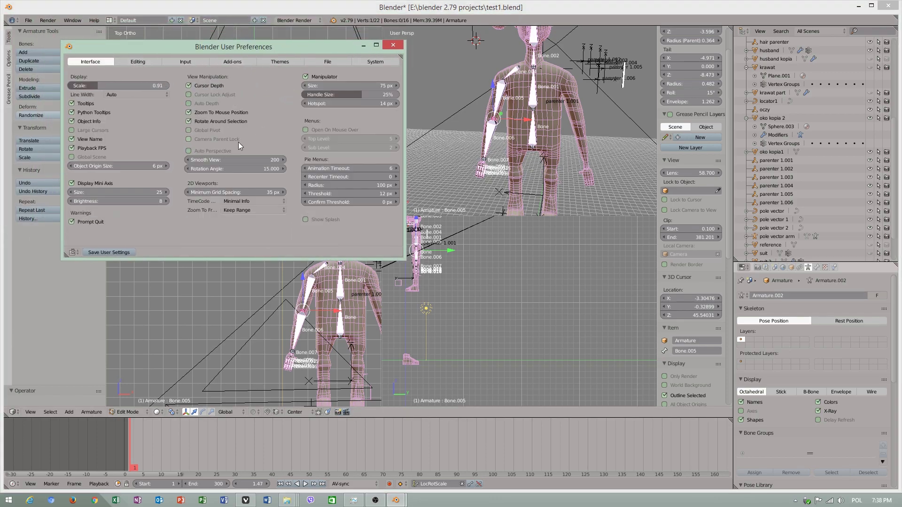
click(158, 63)
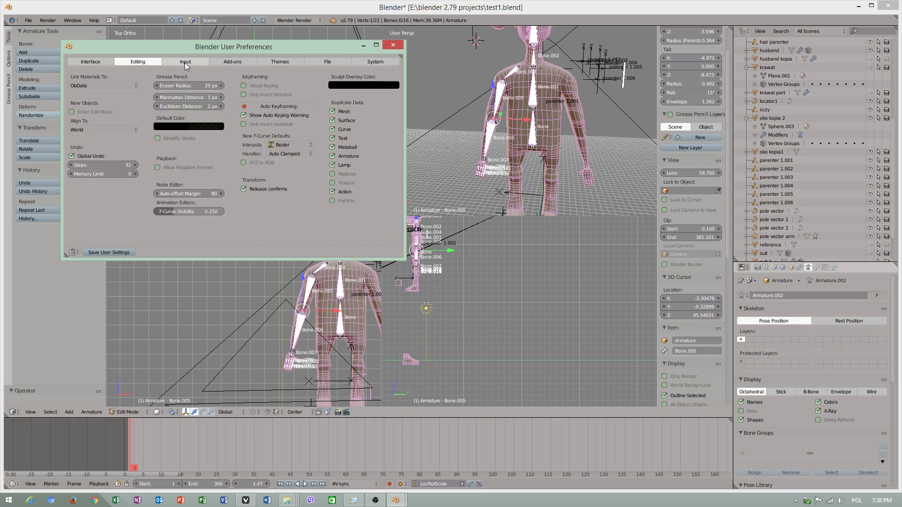
click(185, 62)
click(232, 62)
click(281, 62)
click(325, 62)
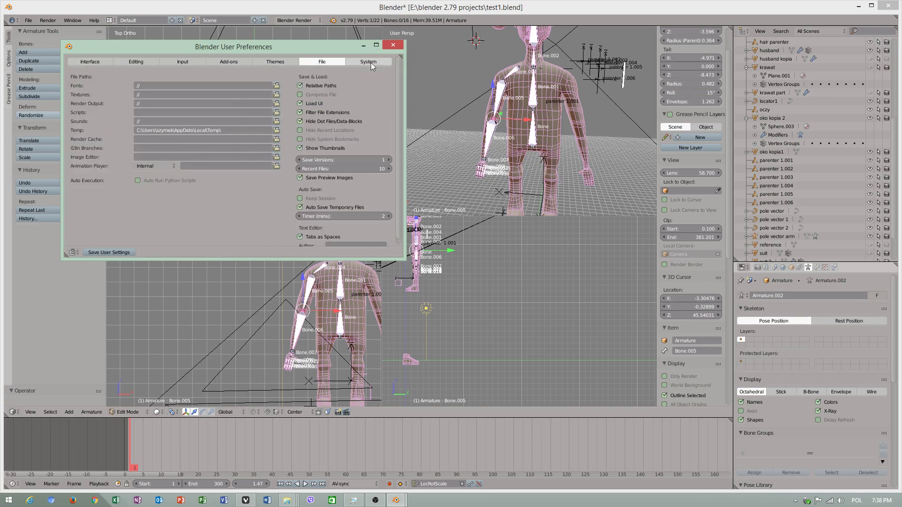
click(371, 63)
click(393, 45)
scroll(260, 270, up, 5)
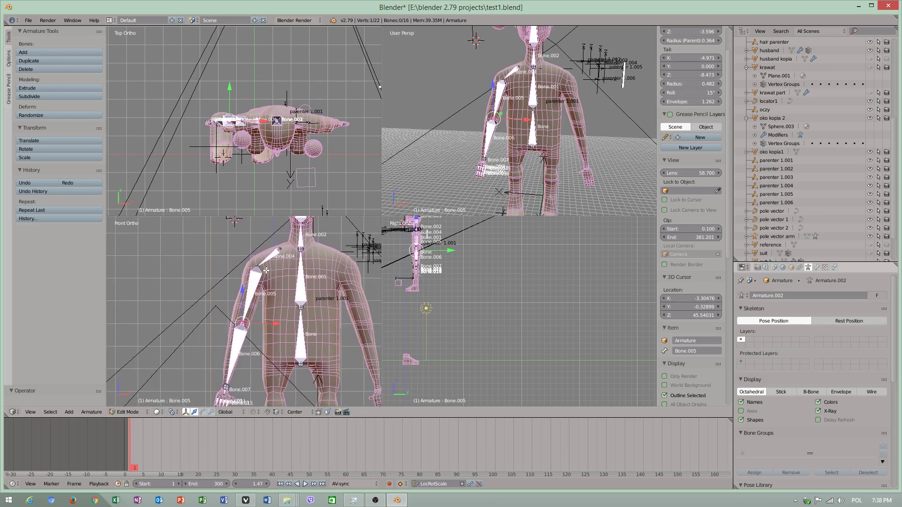
Step: Extrude a bone from the upper spine joint toward the character's left shoulder and adjust its tip's height along Z
scroll(260, 270, down, 3)
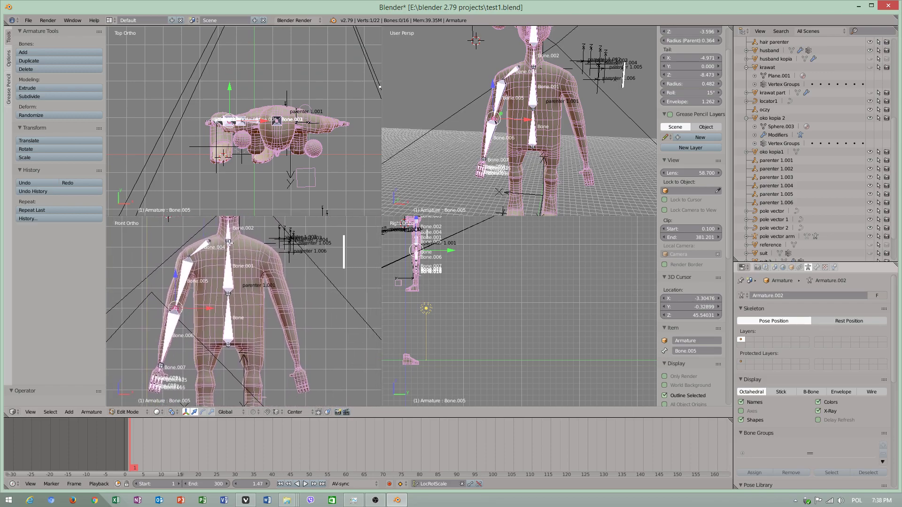
right_click(229, 242)
key(e)
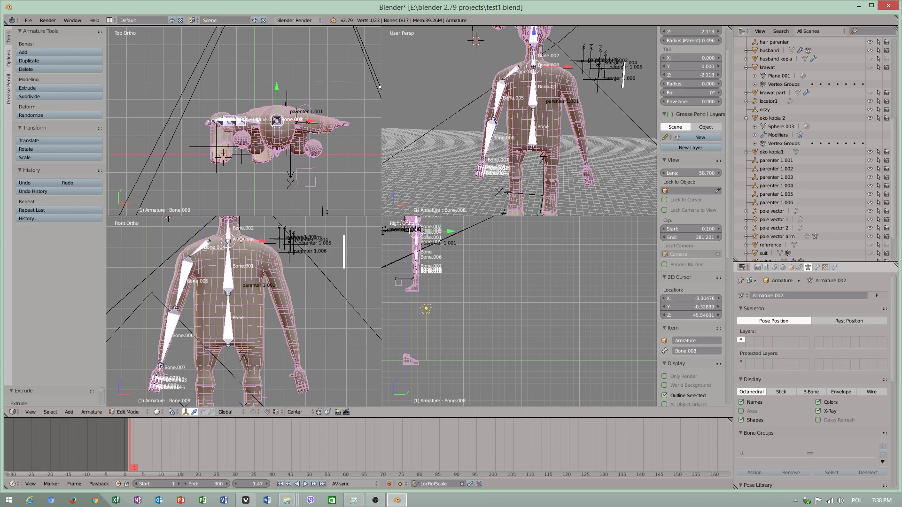
click(273, 243)
ctrl+middle_drag(270, 254, 277, 251)
key(g)
key(z)
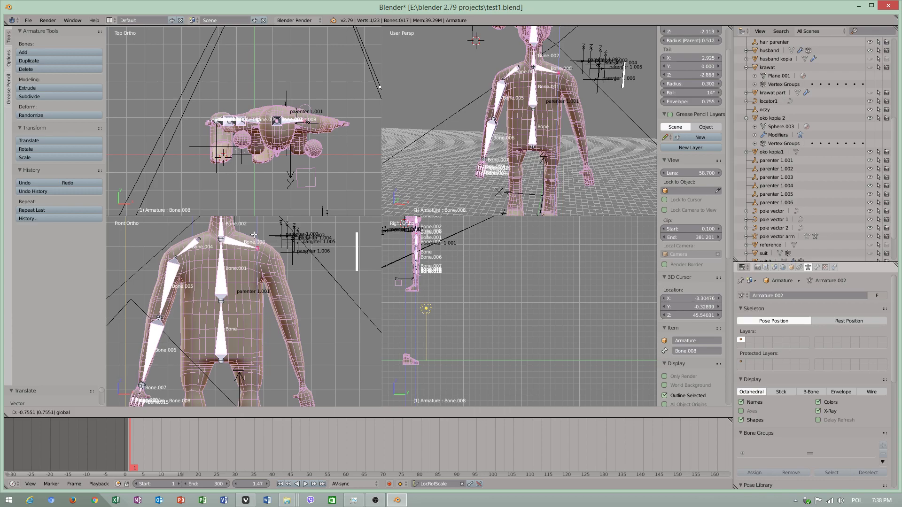
click(254, 232)
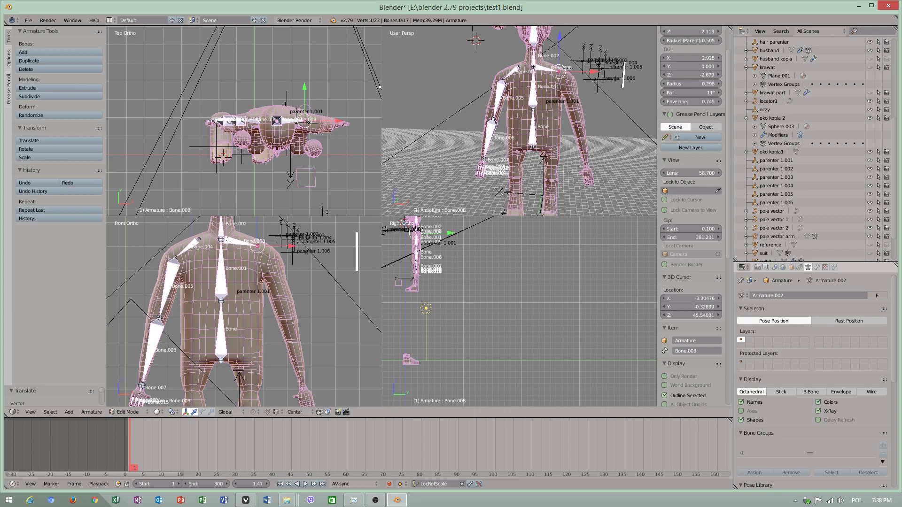
Step: Disconnect the new left shoulder bone from the spine bone
right_click(236, 242)
key(alt+p)
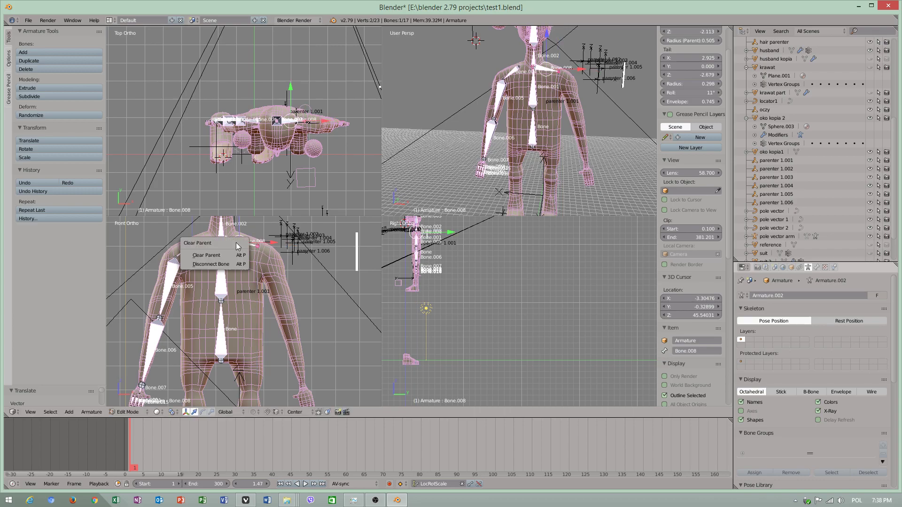
click(207, 255)
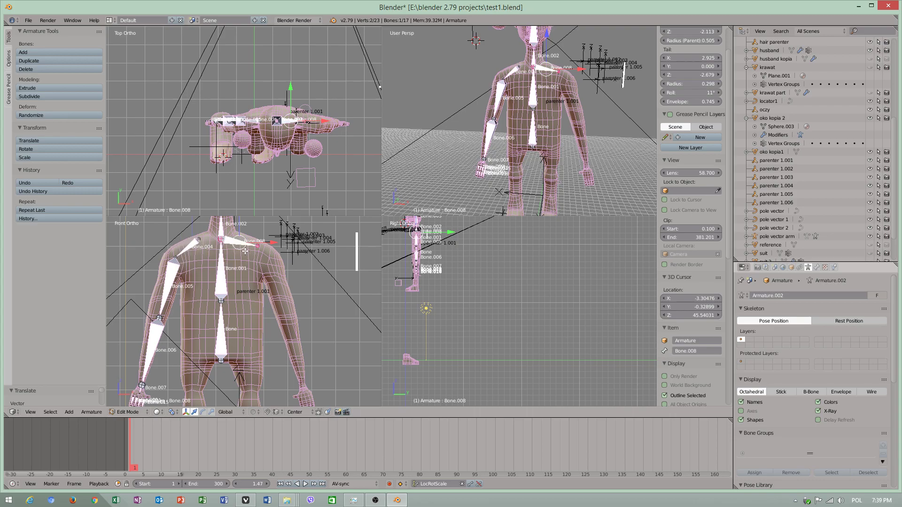
key(alt+p)
click(234, 264)
Step: Move the disconnected shoulder bone outward along X and lower its outer joint into the left shoulder
drag(257, 243, 266, 244)
right_click(267, 246)
key(g)
key(z)
click(264, 234)
key(a)
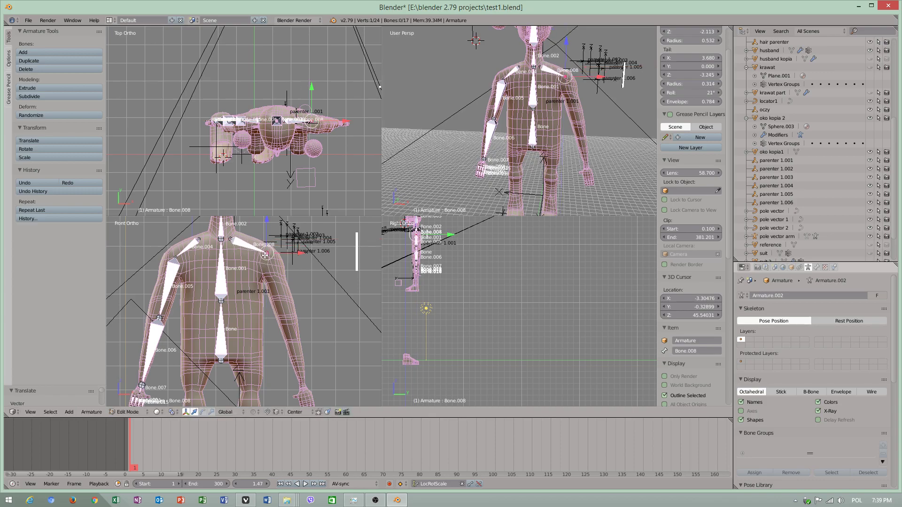
Step: Extrude an upper-arm bone down from the left shoulder joint and shift its end outward into the arm
key(e)
right_click(267, 255)
key(g)
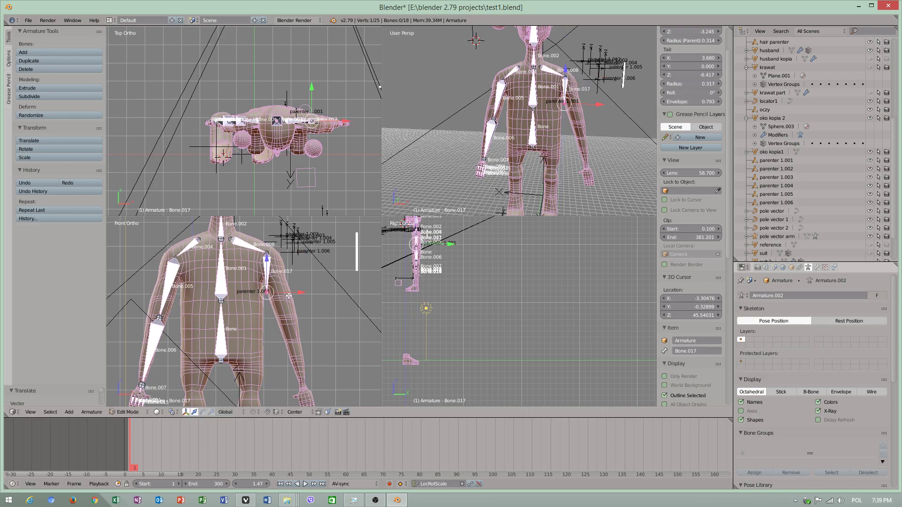
click(276, 273)
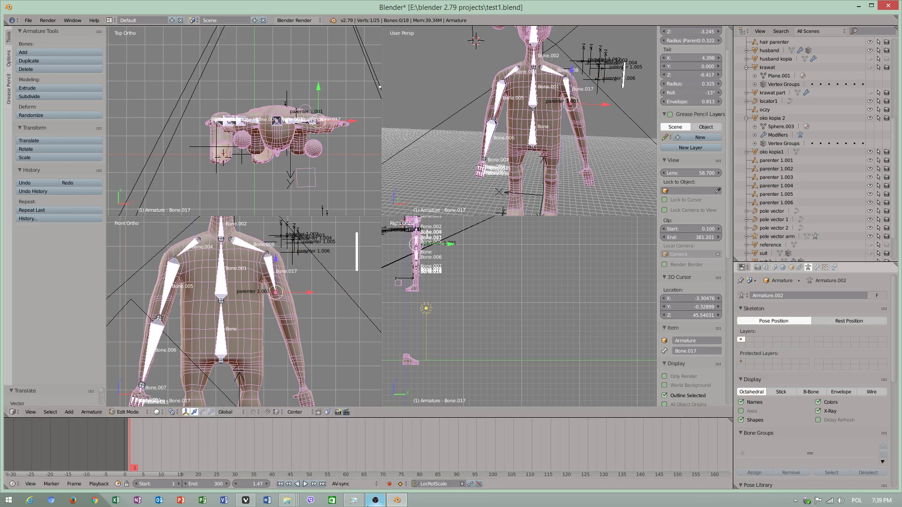
Step: Switch to the Vivaldi browser, open YouTube in a new tab and go to its video upload page
click(246, 501)
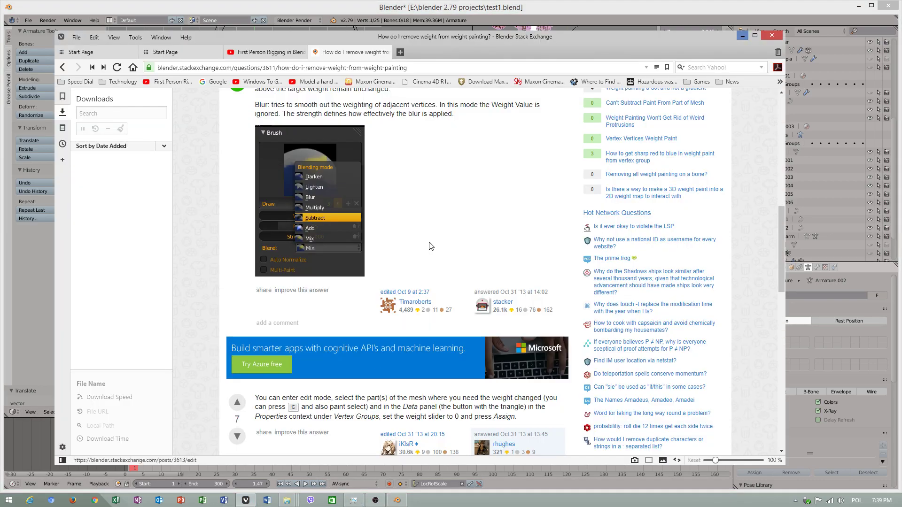
click(400, 52)
click(161, 82)
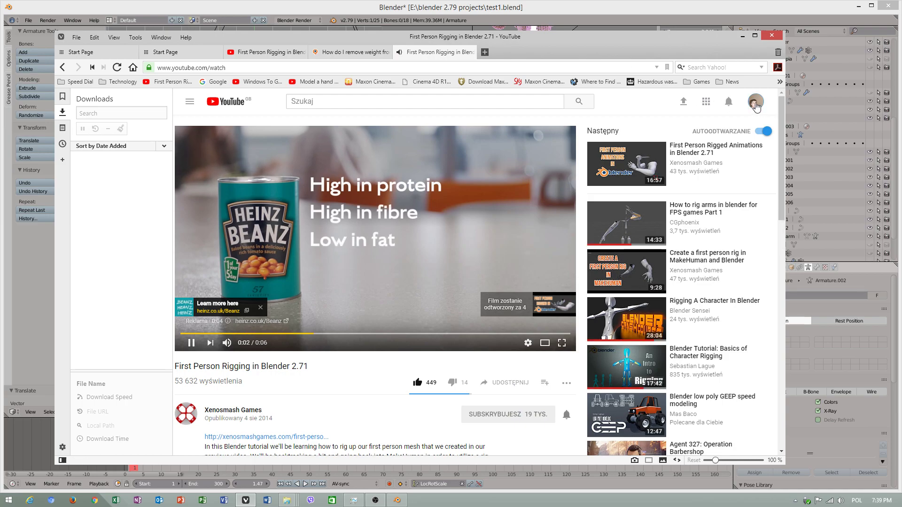
click(756, 101)
click(678, 160)
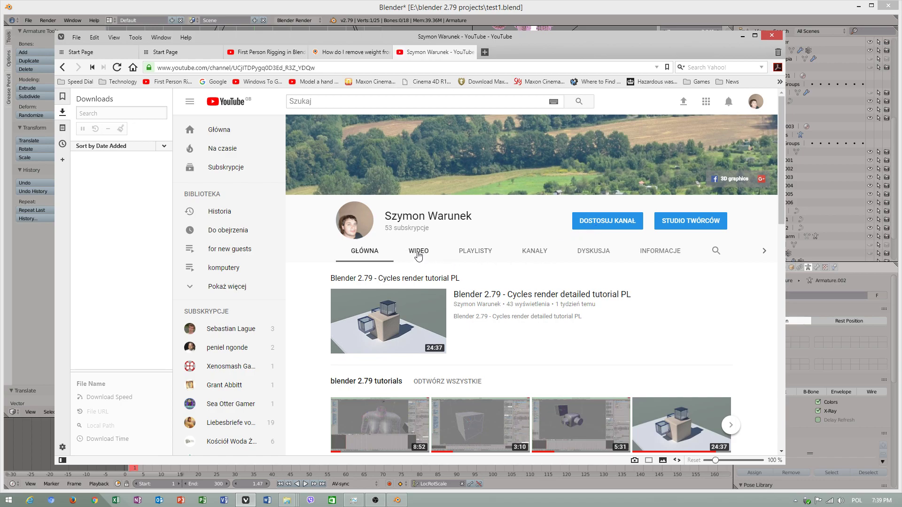
click(686, 104)
Step: Switch to the open broadcaster videos folder in File Explorer and open its cinema 4D R18 tutorials subfolder
mouse_move(288, 501)
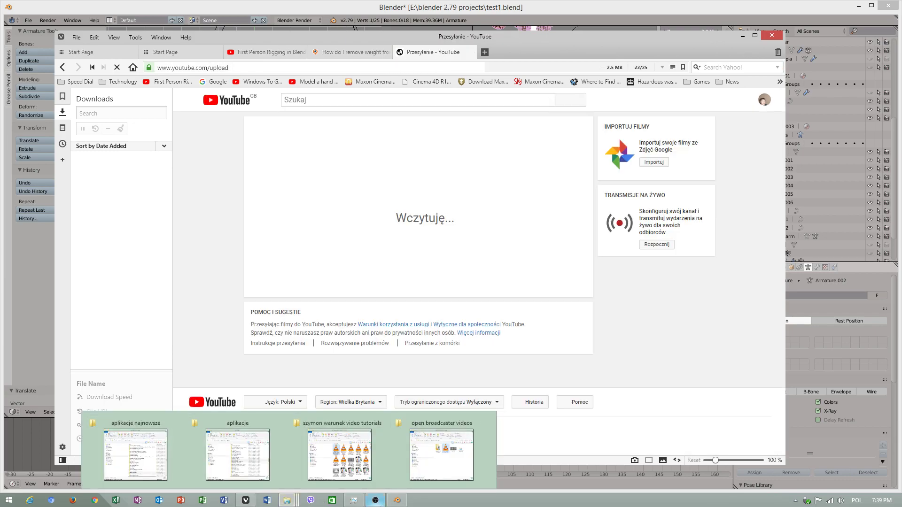
click(442, 456)
right_click(447, 358)
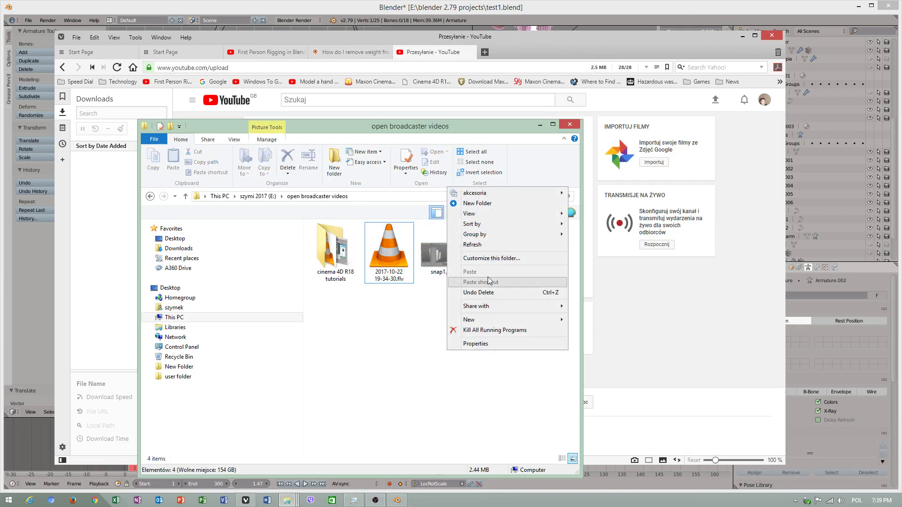
click(469, 242)
right_click(423, 364)
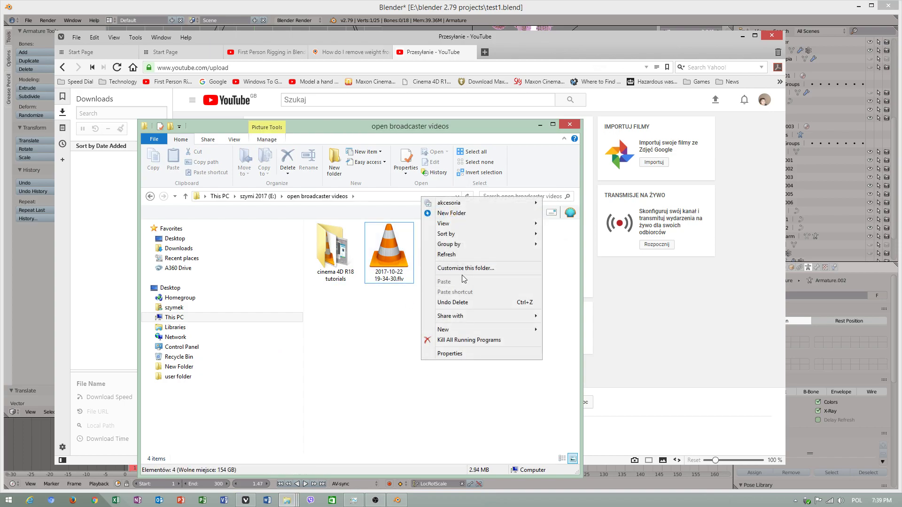
click(454, 236)
click(405, 370)
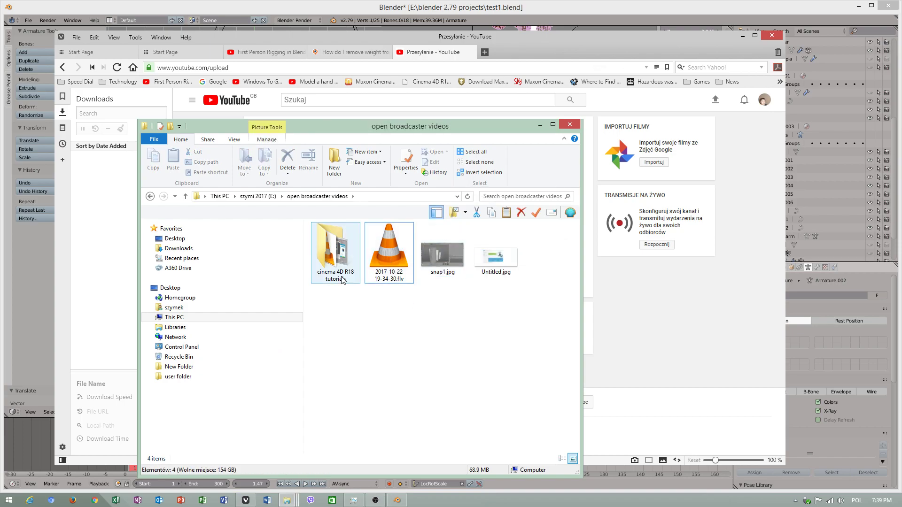
double_click(340, 249)
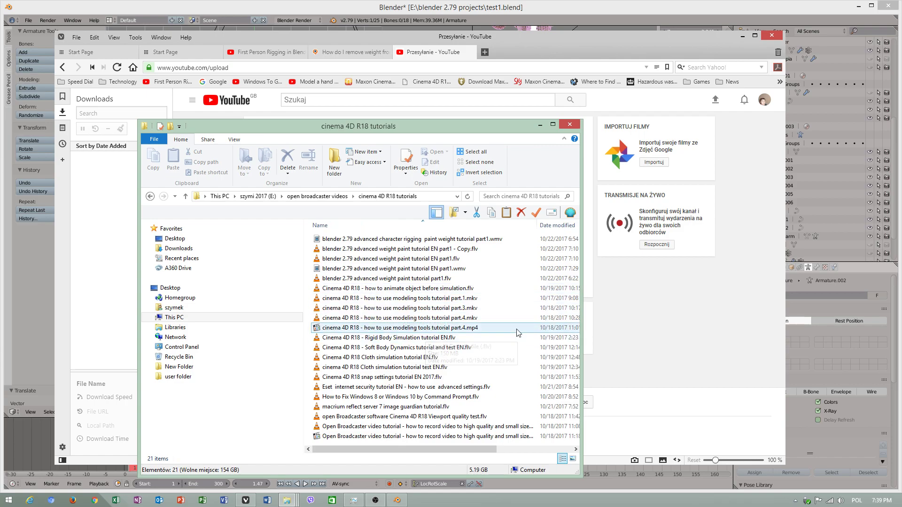
Step: Locate the blender 2.79 advanced weight paint tutorial EN part1.flv file and copy the path of its folder
click(367, 279)
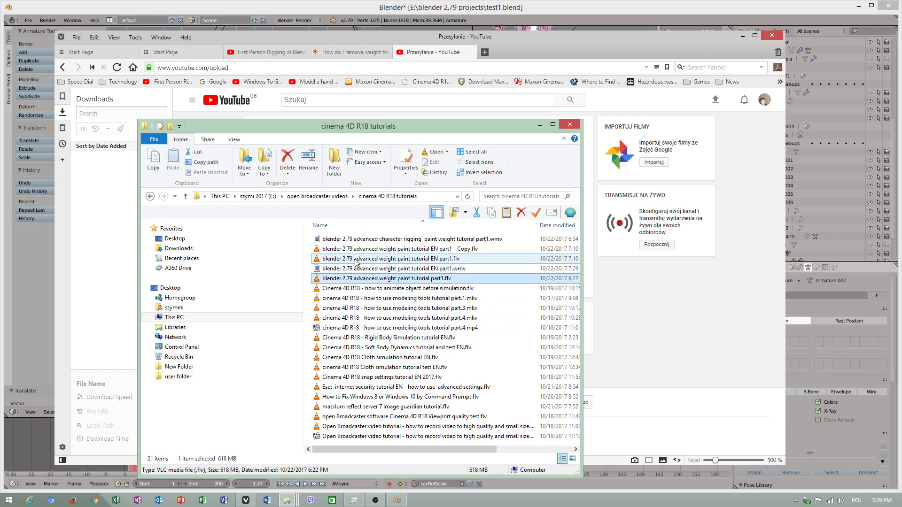
click(389, 263)
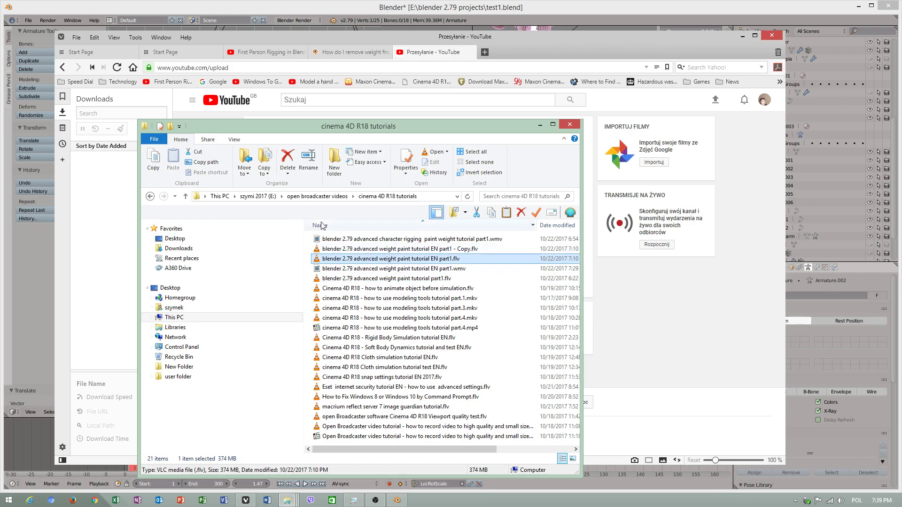
click(429, 199)
right_click(431, 198)
click(454, 227)
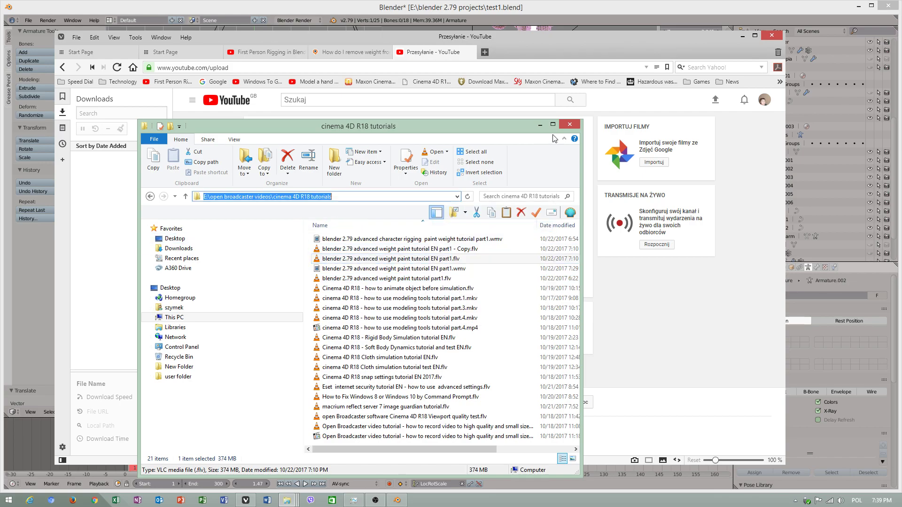
Step: Upload blender 2.79 advanced weight paint tutorial EN part1.flv from the copied folder path to YouTube
click(480, 180)
click(479, 173)
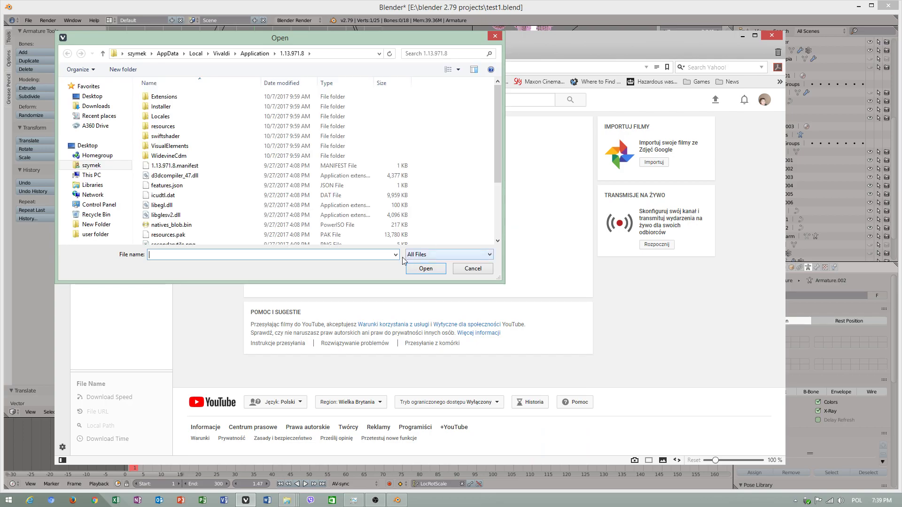
right_click(377, 253)
click(395, 295)
click(426, 268)
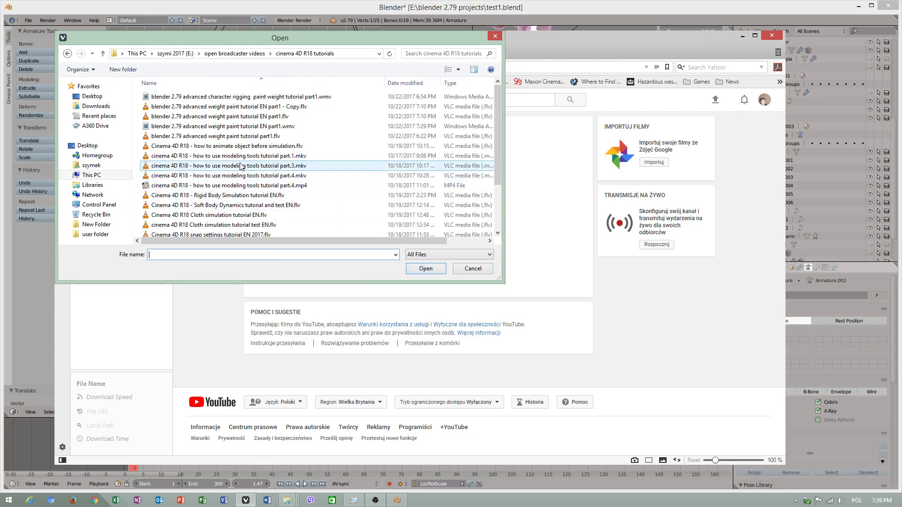
click(245, 117)
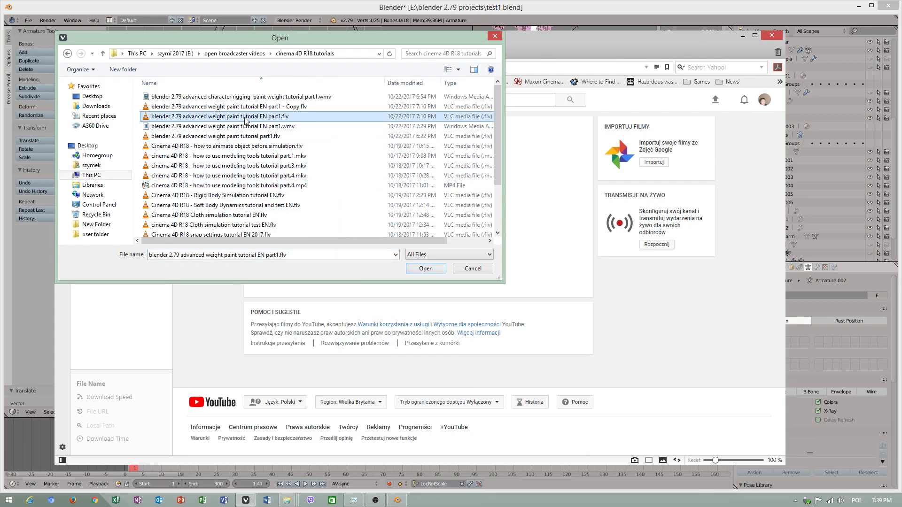
click(425, 268)
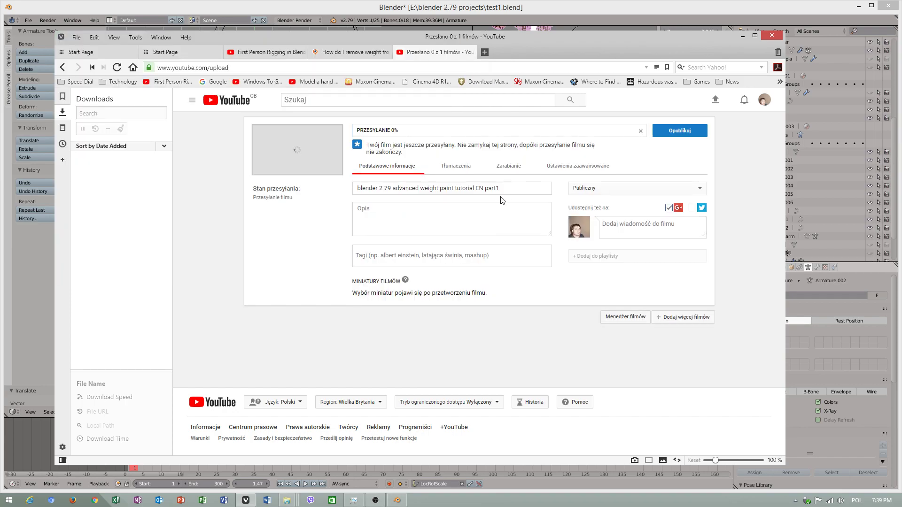
Step: Copy the video title into the description, the tags and the sharing message
drag(512, 188, 325, 188)
right_click(376, 189)
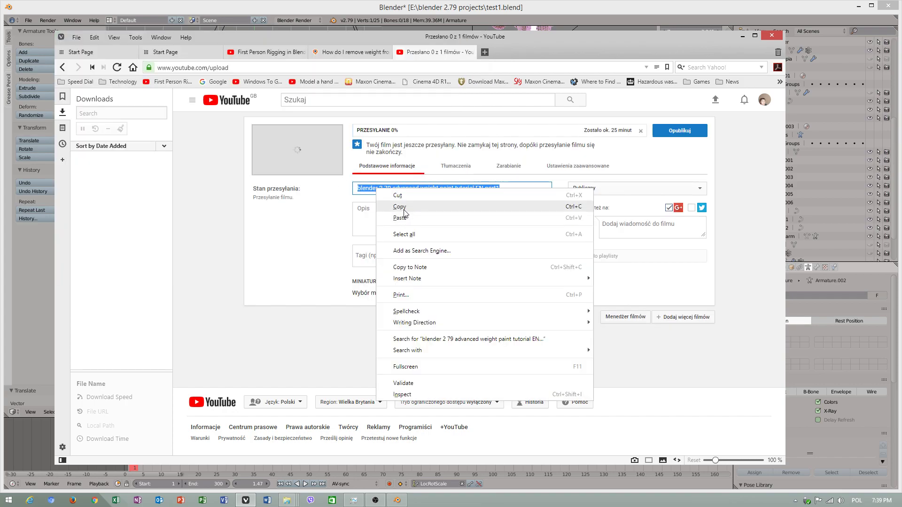
click(404, 210)
right_click(395, 210)
click(418, 267)
right_click(413, 256)
click(423, 314)
right_click(632, 228)
click(654, 275)
Step: Add the video to several playlists, including for new guests, new friends, my youtube channel intro and różne
click(634, 256)
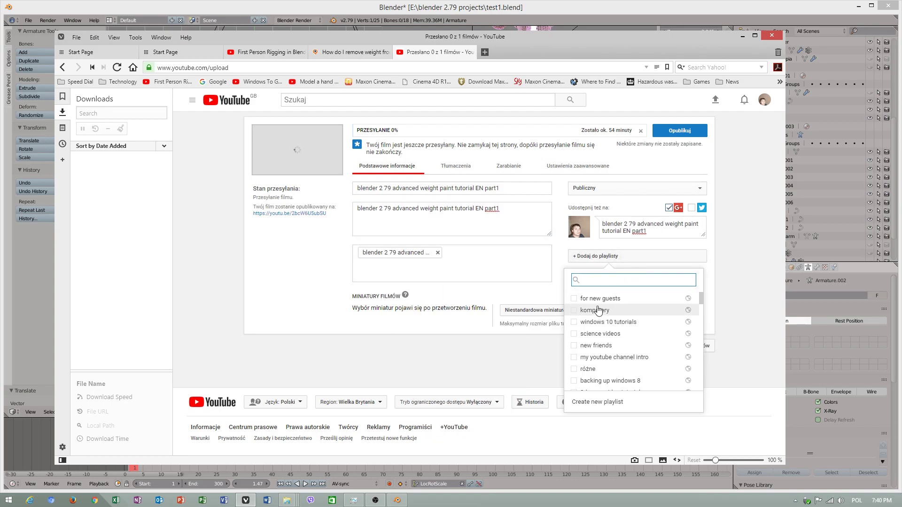
click(595, 300)
click(601, 357)
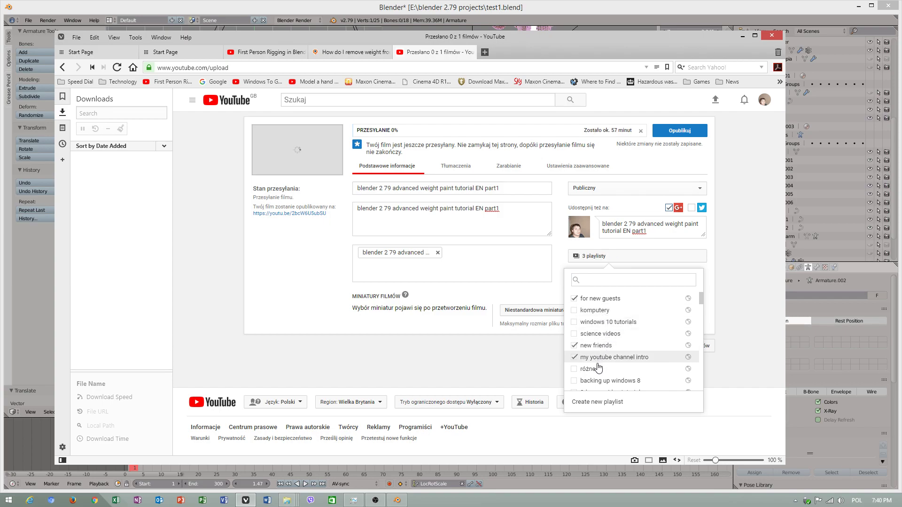
click(587, 371)
scroll(589, 372, down, 1)
scroll(604, 365, down, 1)
click(602, 313)
scroll(602, 336, down, 1)
click(596, 334)
click(597, 322)
click(599, 310)
click(755, 234)
Step: Return to Blender and save the test1.blend project
click(742, 36)
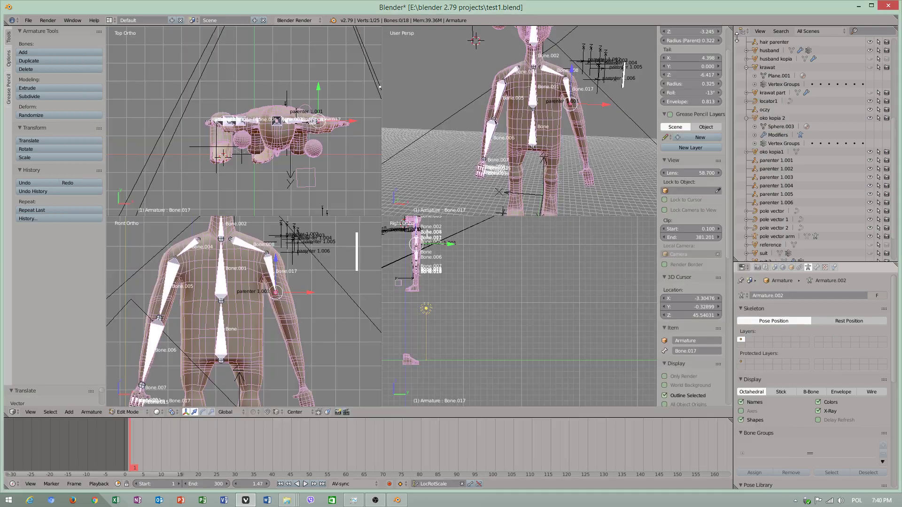
click(28, 21)
click(47, 89)
Step: Move the end of the left upper-arm bone down and outward along X to the elbow
scroll(273, 299, up, 1)
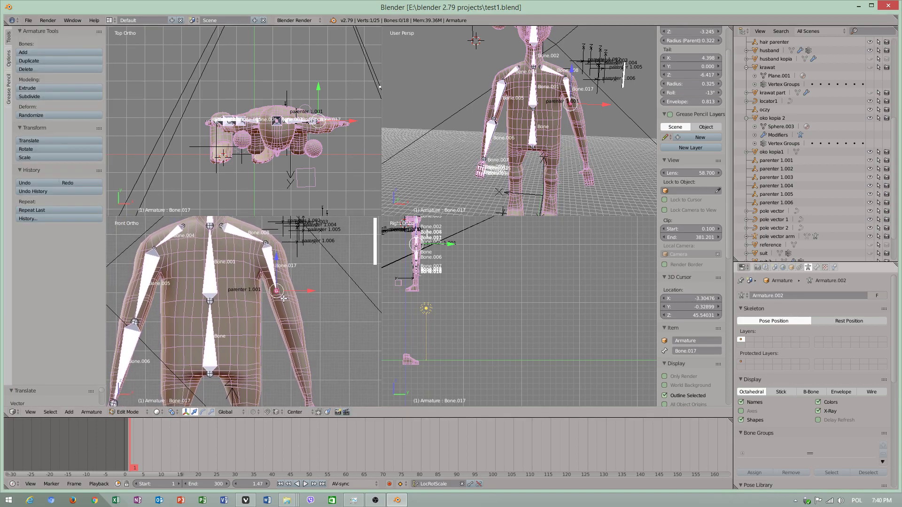
key(g)
click(298, 321)
key(g)
key(x)
click(312, 321)
Step: Extrude a forearm bone from the left elbow joint and place its end at the wrist
shift+middle_drag(314, 322, 328, 272)
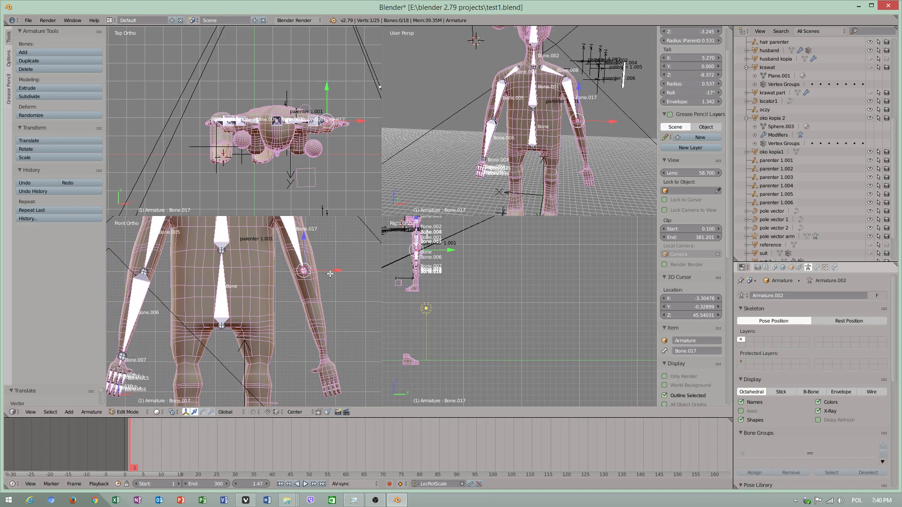
key(e)
key(g)
click(352, 358)
Step: Extrude a short hand bone from the left wrist joint into the palm and align its tip along X
scroll(322, 371, down, 1)
shift+middle_drag(327, 364, 299, 327)
scroll(292, 346, up, 10)
scroll(292, 347, down, 10)
scroll(292, 346, up, 7)
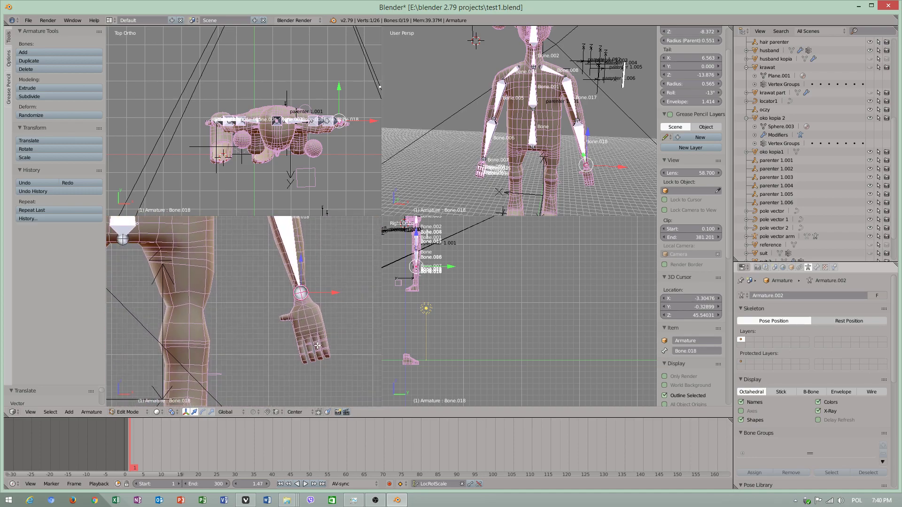
key(e)
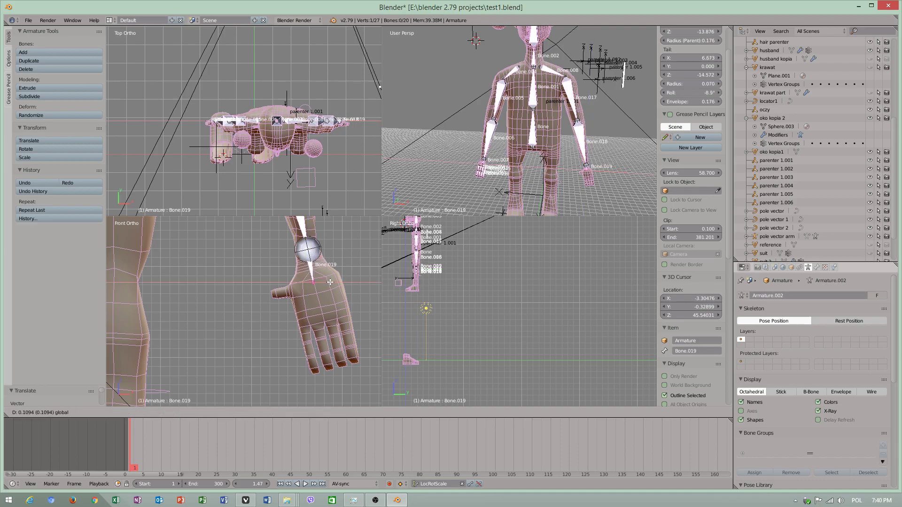
click(333, 282)
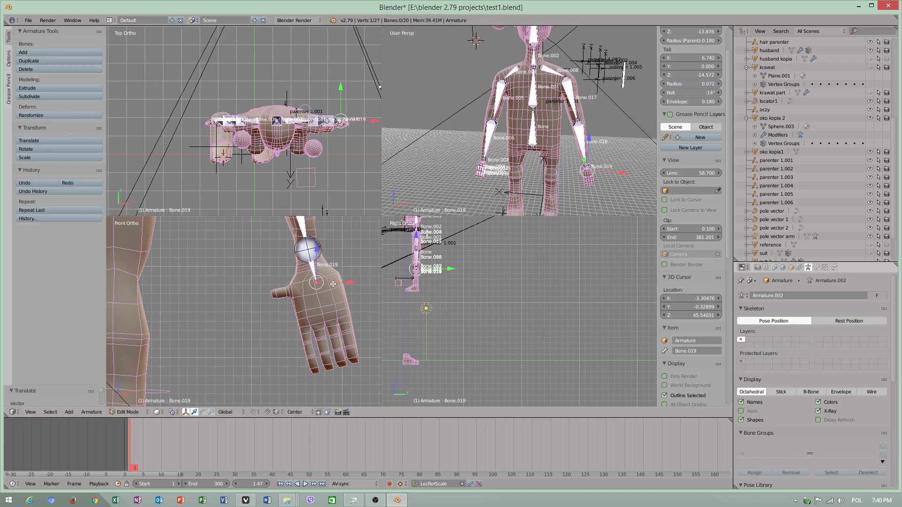
Step: Extrude another short bone from the left hand bone's tip toward the fingers and shift its end outward
right_click(311, 265)
right_click(317, 283)
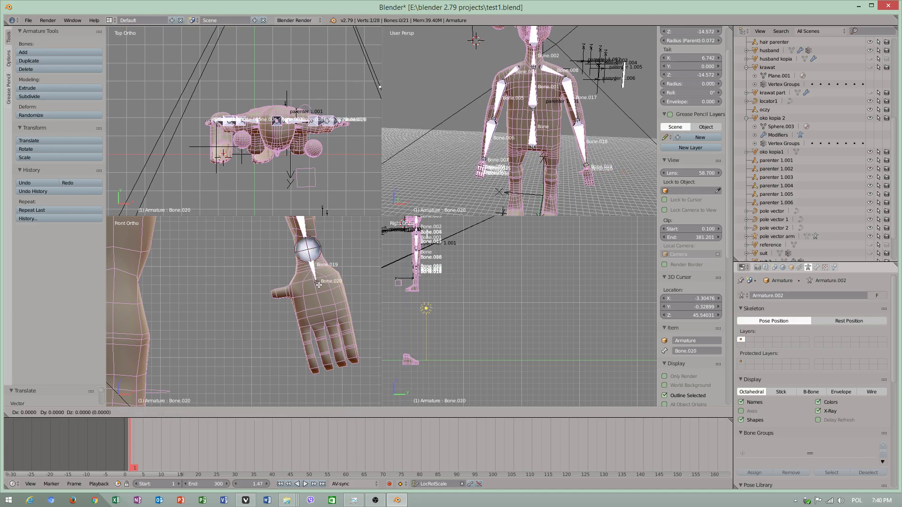
key(e)
click(337, 299)
drag(334, 316, 343, 317)
Step: Clear the parent of the short bone extruded from the left hand bone's tip
right_click(317, 294)
key(alt+p)
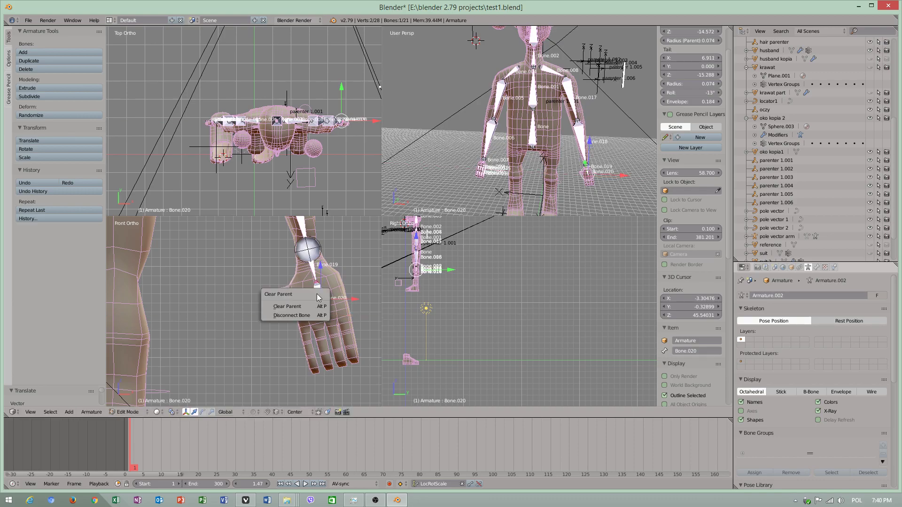
click(300, 304)
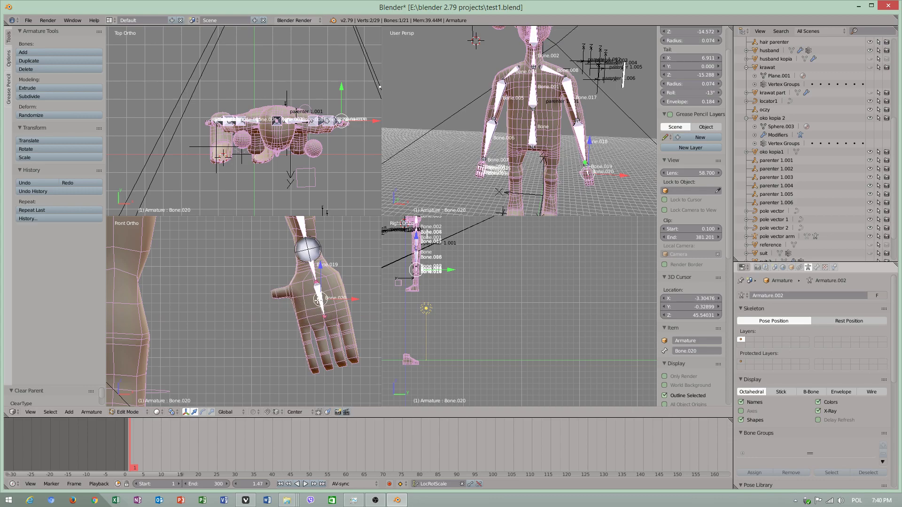
Step: Move the detached bone across the left palm so it leads to the base of the index finger
drag(333, 299, 315, 299)
key(g)
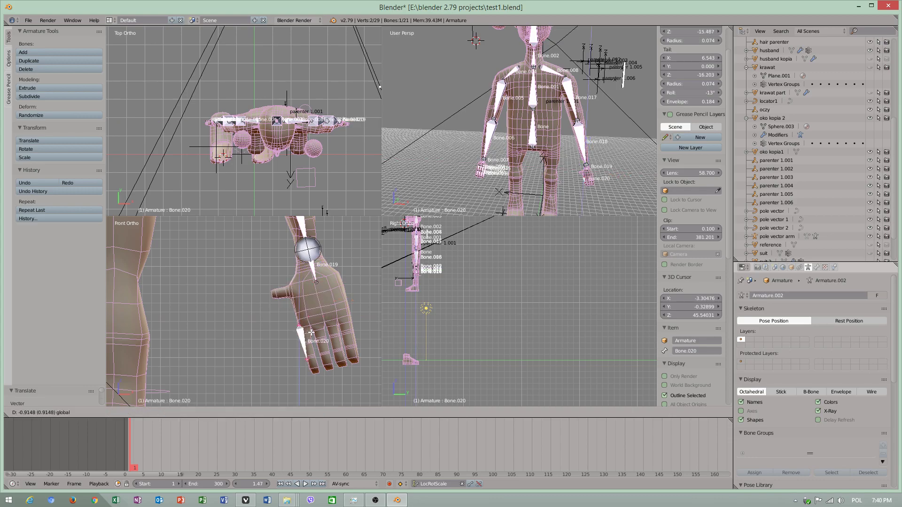
click(317, 348)
key(g)
key(z)
key(x)
click(321, 311)
Step: Extrude a bone along Z from the palm bone's tip and shift its end outward to the index fingertip
right_click(305, 326)
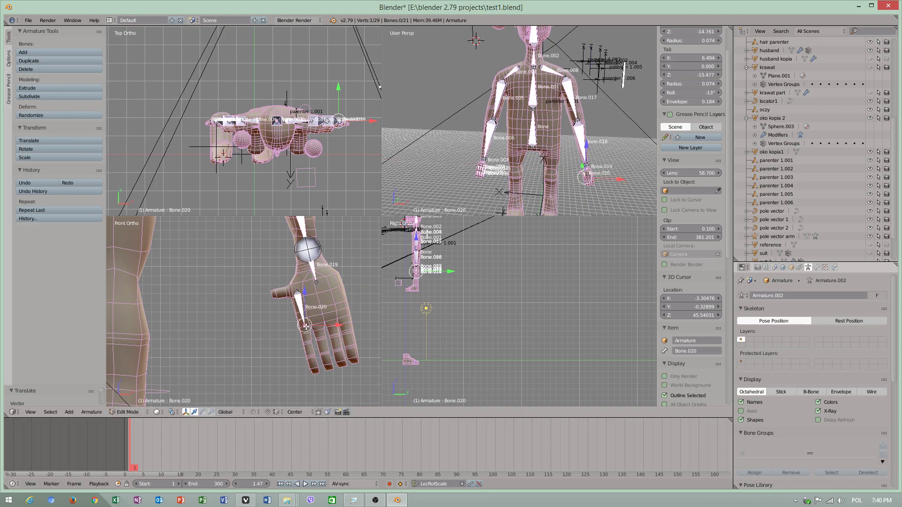
key(e)
key(z)
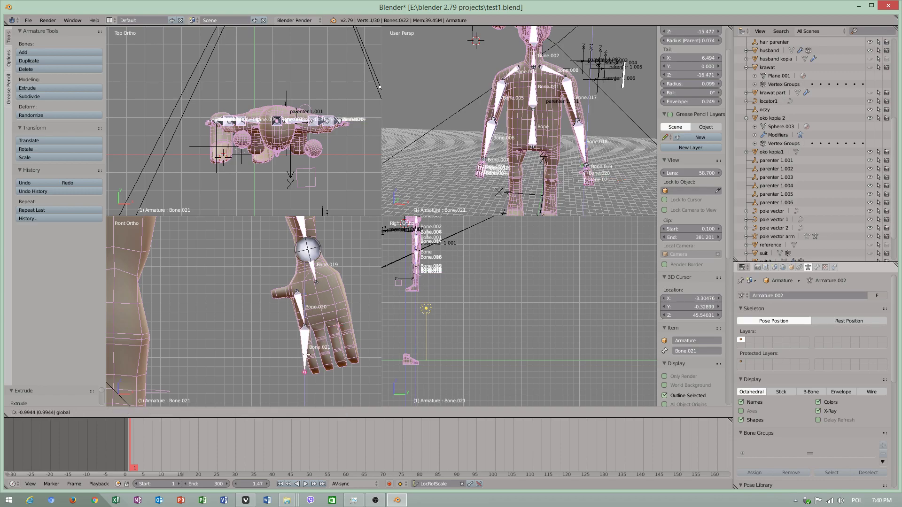
click(307, 357)
drag(321, 372, 327, 371)
click(333, 366)
Step: Duplicate the two-bone index finger chain along X and raise the copy into line with the middle finger
right_click(306, 329)
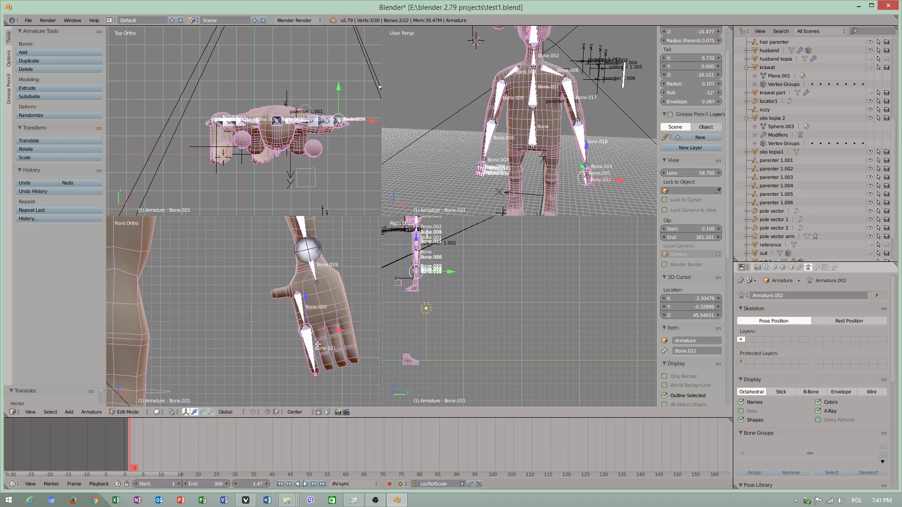
key(shift+d)
key(x)
click(321, 318)
drag(321, 317, 319, 307)
Step: Duplicate the chain again along X and fit the copy to the left ring finger
key(shift+d)
key(x)
click(334, 303)
drag(334, 303, 333, 295)
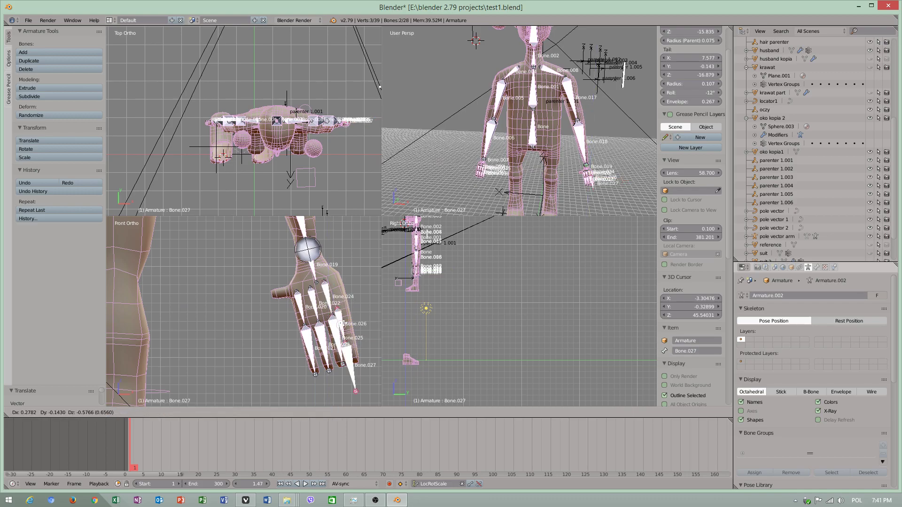
Step: Make another duplicate of the chain along X and fit it to the left little finger
key(shift+d)
key(x)
click(360, 313)
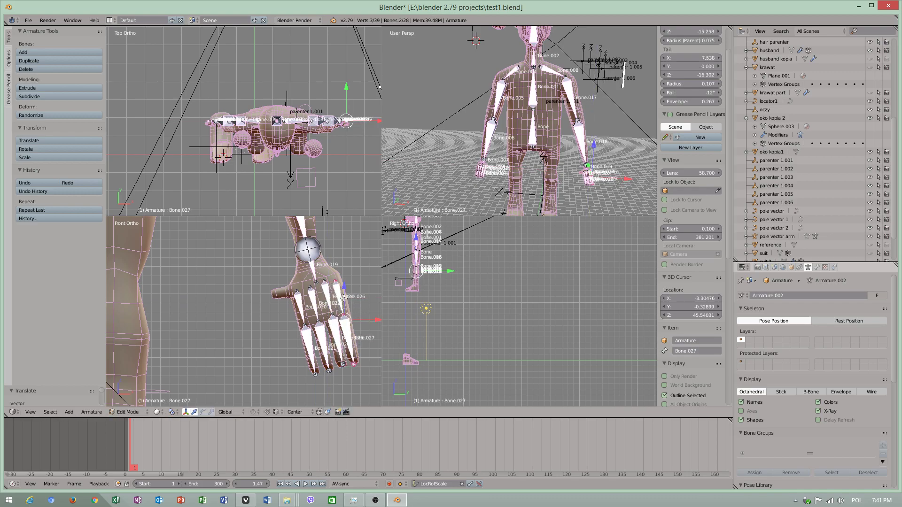
drag(344, 298, 344, 294)
Step: Select the four left finger bones beyond the palm and subdivide them
right_click(351, 331)
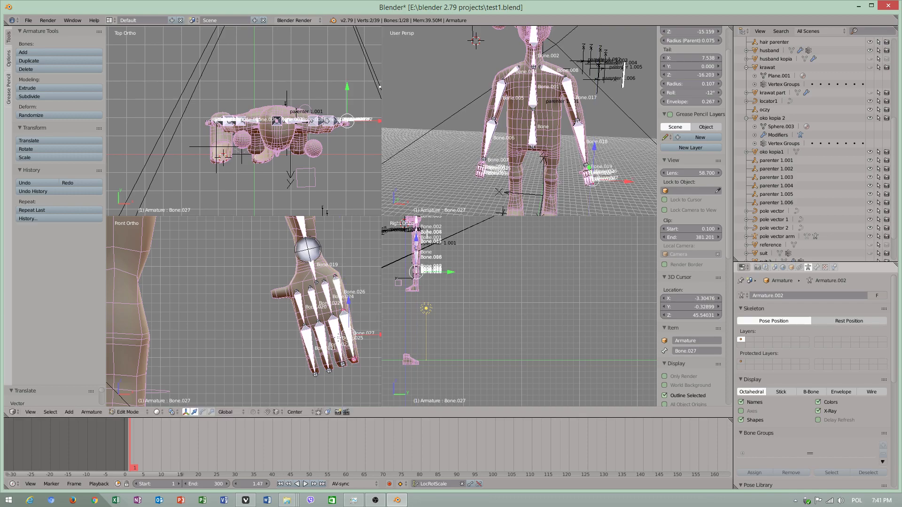
shift+right_click(337, 336)
shift+right_click(324, 343)
shift+right_click(308, 347)
click(91, 413)
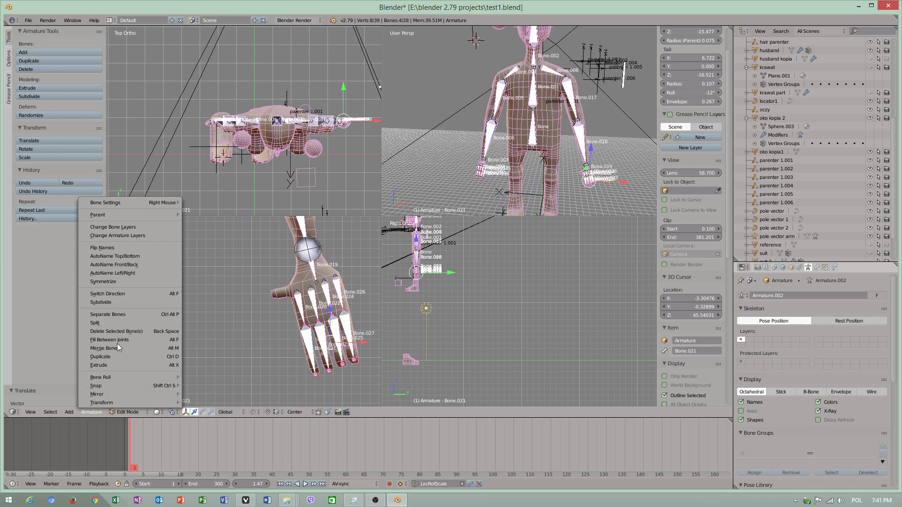
click(115, 302)
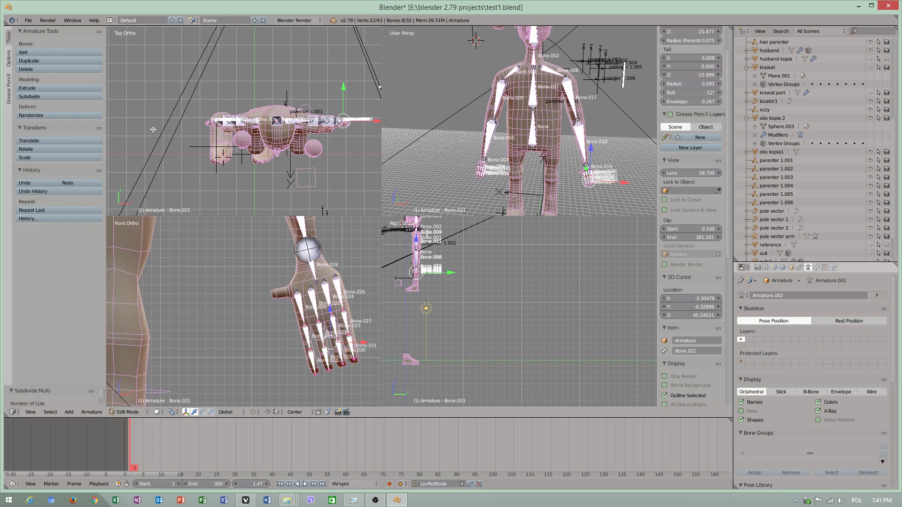
Step: Parent the index finger's palm bone to the left hand bone with Keep Offset
scroll(293, 279, up, 4)
right_click(299, 339)
shift+right_click(331, 264)
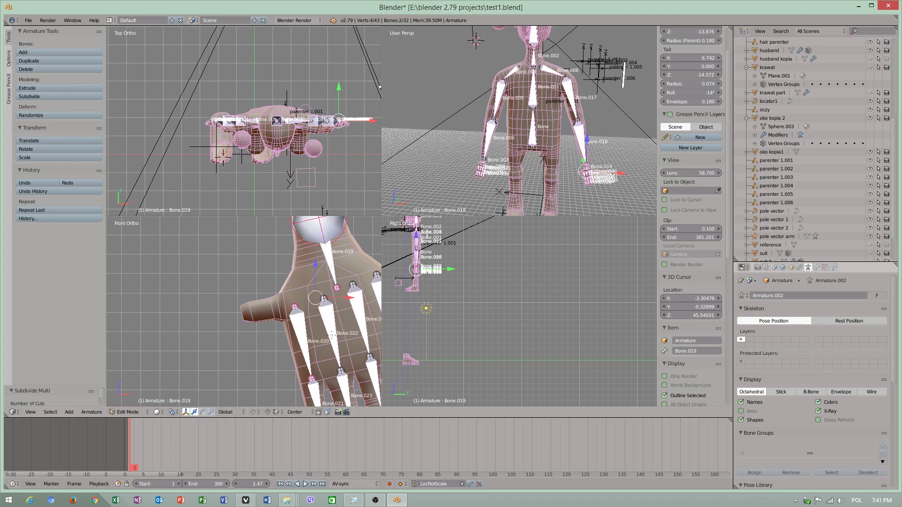
right_click(305, 340)
scroll(305, 341, down, 3)
scroll(331, 309, up, 3)
scroll(331, 310, down, 1)
shift+right_click(334, 277)
key(ctrl+p)
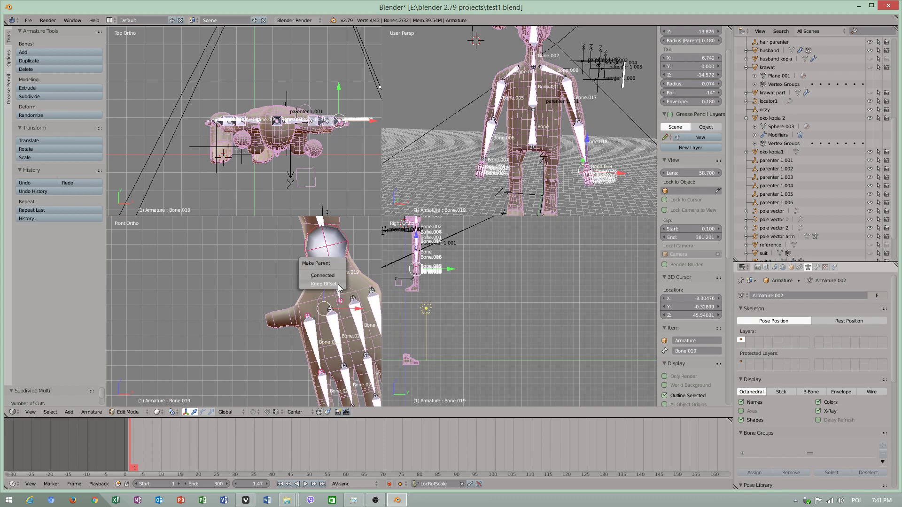
click(337, 284)
Step: Parent the middle finger's palm bone to the left hand bone with Keep Offset
right_click(347, 297)
shift+right_click(339, 299)
key(ctrl+p)
click(331, 281)
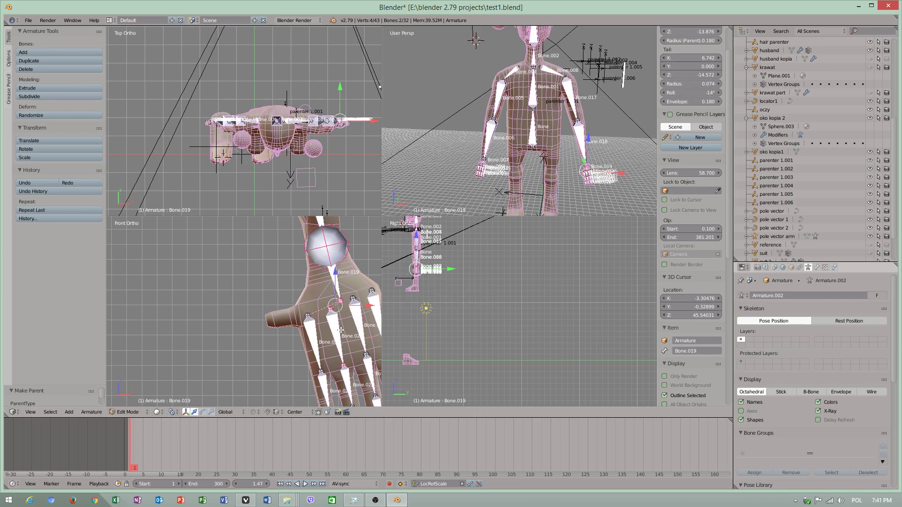
Step: Parent the ring finger's palm bone to the left hand bone with Keep Offset
right_click(357, 322)
shift+right_click(336, 279)
key(ctrl+p)
click(336, 279)
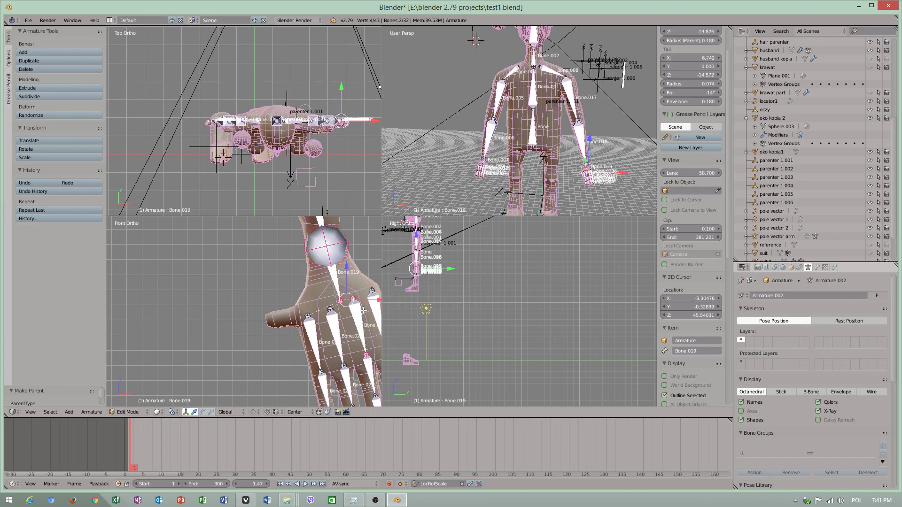
Step: Parent the little finger's palm bone to the left hand bone with Keep Offset and save the file
shift+middle_drag(364, 304, 297, 320)
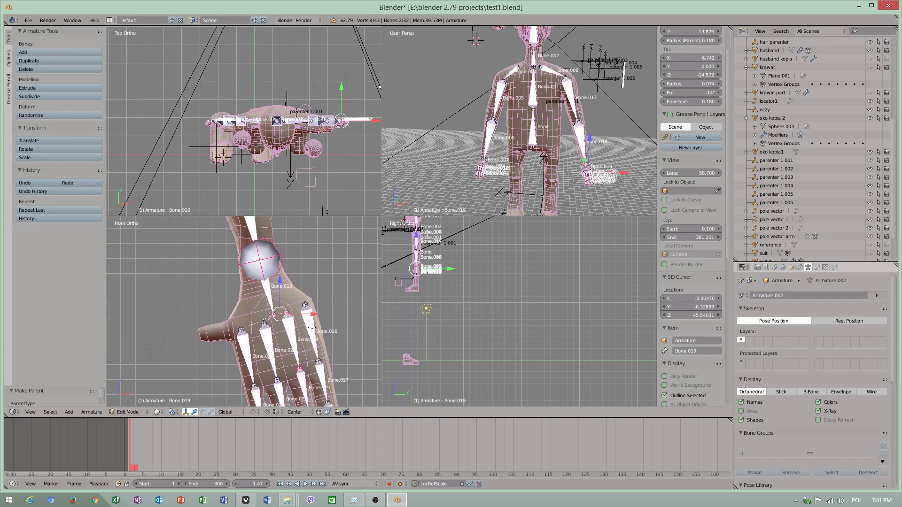
right_click(312, 331)
shift+right_click(265, 287)
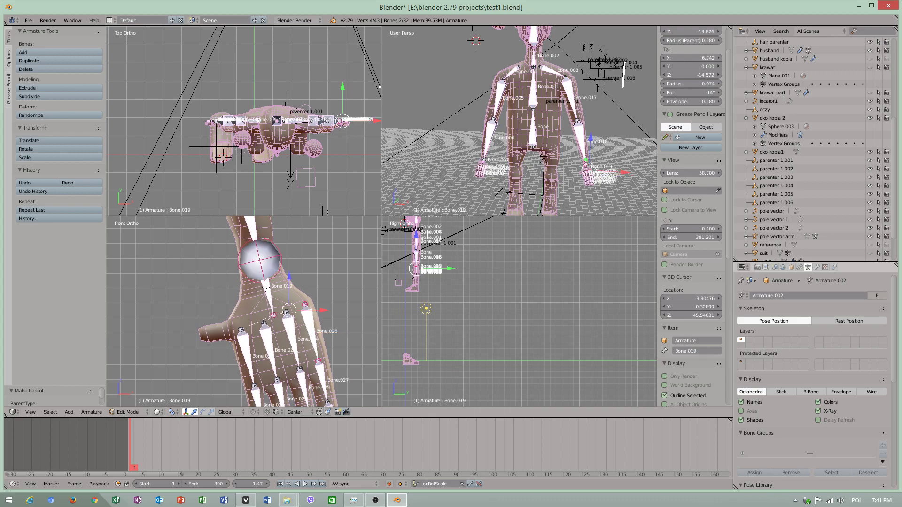
key(ctrl+p)
click(264, 287)
click(29, 20)
click(78, 89)
Step: Examine the hips and legs in the front and side views relative to the lowest spine bone
scroll(342, 325, down, 4)
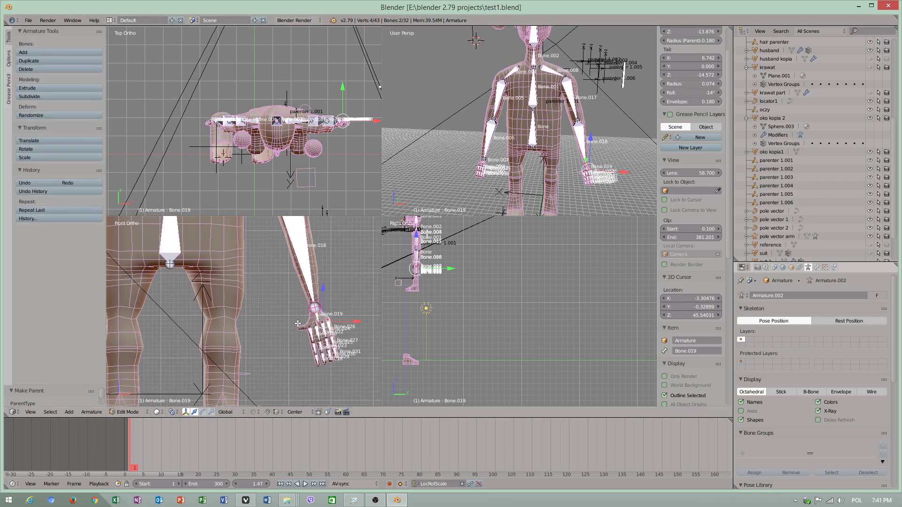
scroll(342, 325, down, 6)
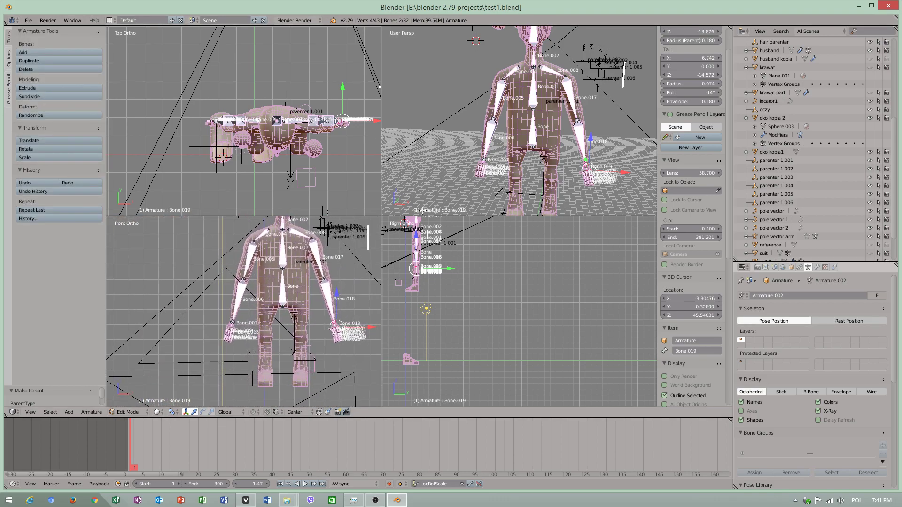
scroll(427, 280, up, 6)
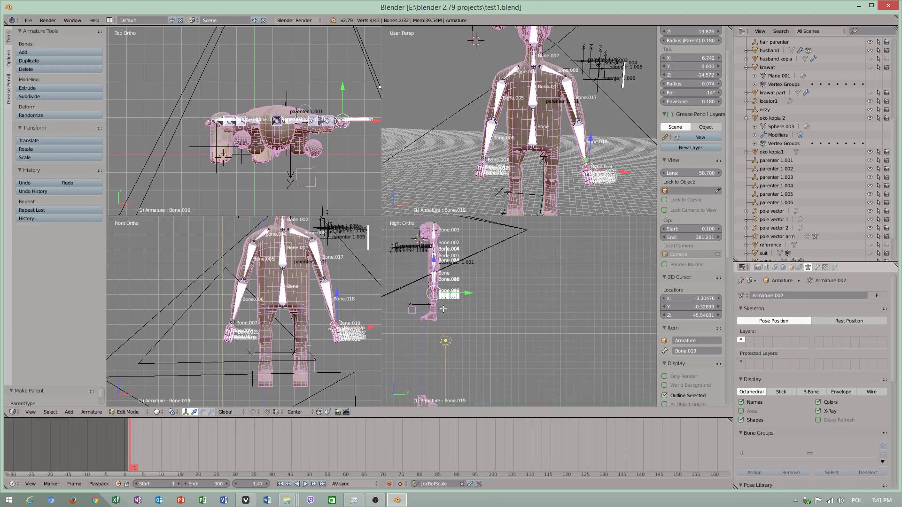
shift+middle_drag(478, 320, 499, 295)
right_click(455, 283)
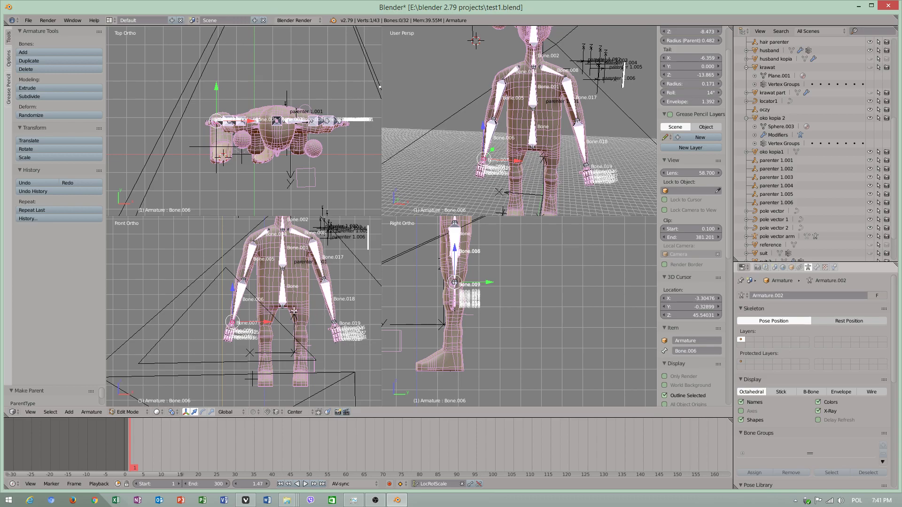
right_click(281, 305)
scroll(470, 292, up, 5)
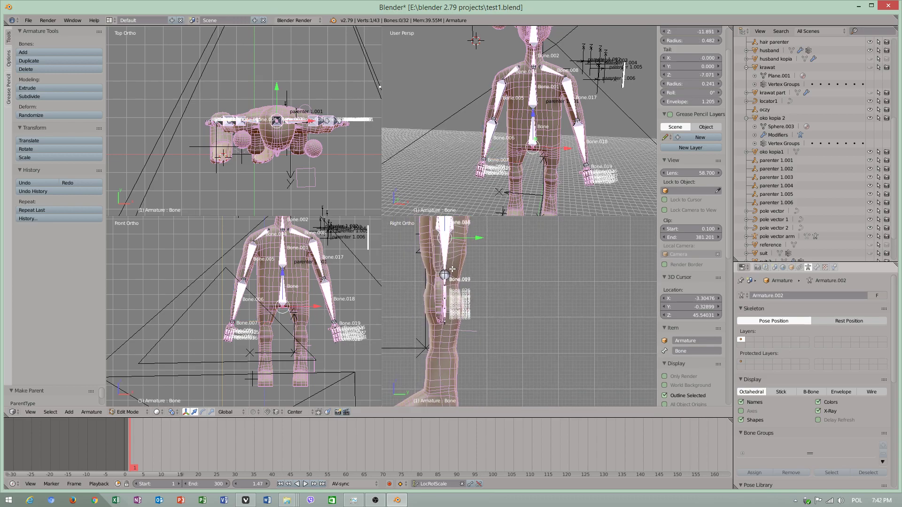
scroll(258, 328, up, 2)
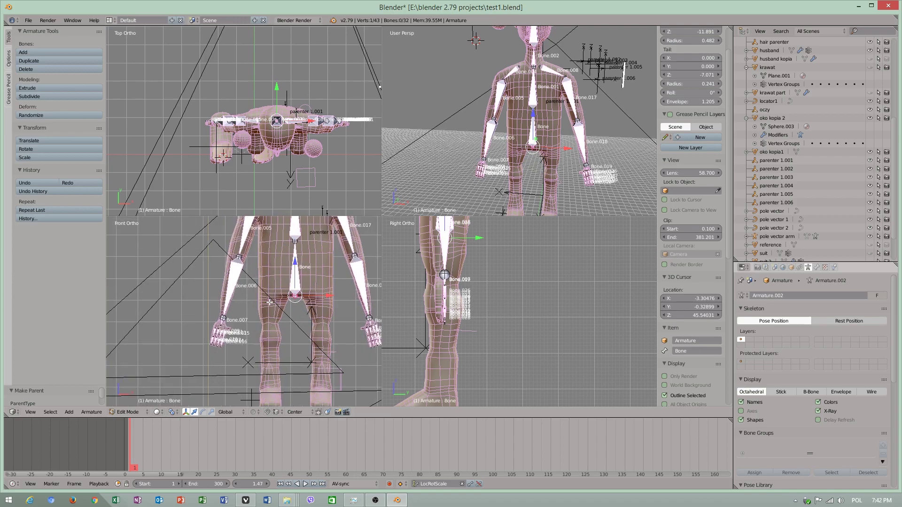
scroll(305, 332, down, 3)
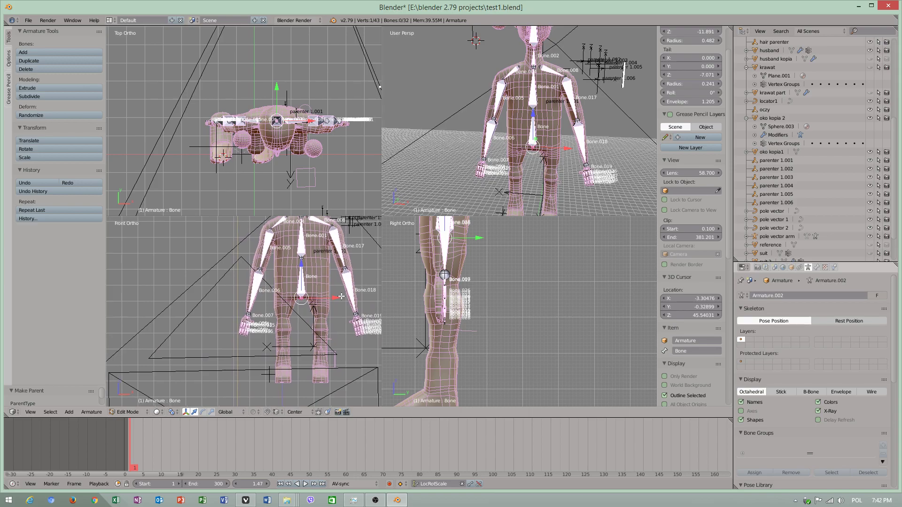
scroll(276, 317, up, 3)
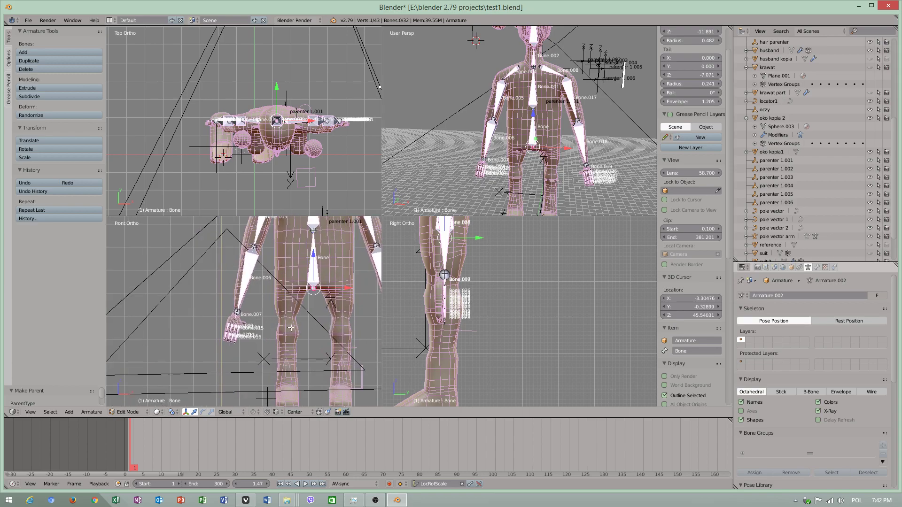
shift+middle_drag(485, 336, 514, 280)
Step: Deselect all bones and add a new single bone to the armature
key(a)
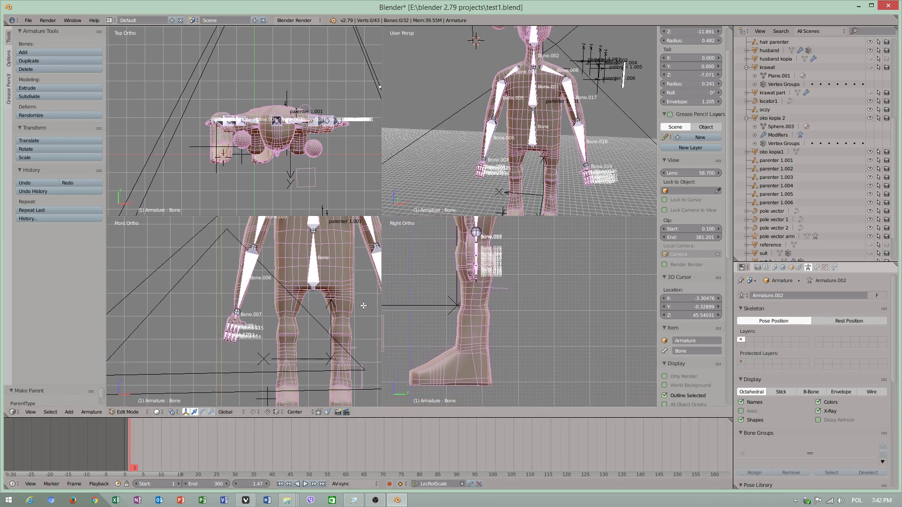
shift+middle_drag(540, 307, 502, 316)
scroll(490, 309, down, 2)
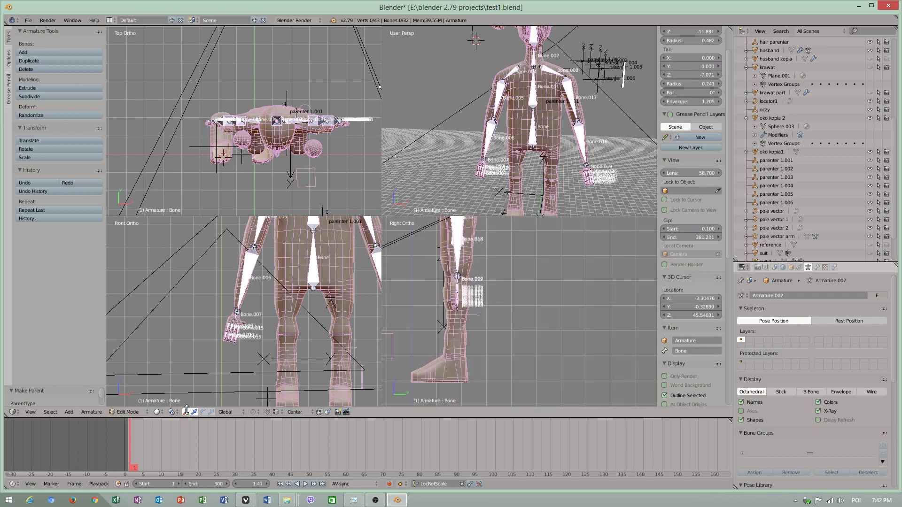
click(69, 412)
click(81, 403)
Step: Select the new bone and move it down to thigh height beside the character's right arm
scroll(465, 146, down, 1)
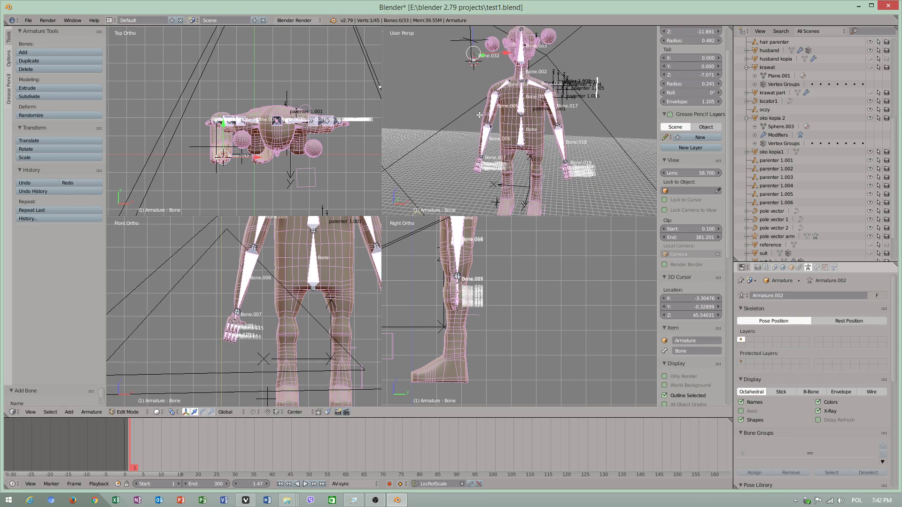
scroll(481, 252, down, 6)
drag(469, 222, 469, 254)
key(a)
right_click(469, 256)
scroll(463, 254, up, 4)
key(g)
click(475, 282)
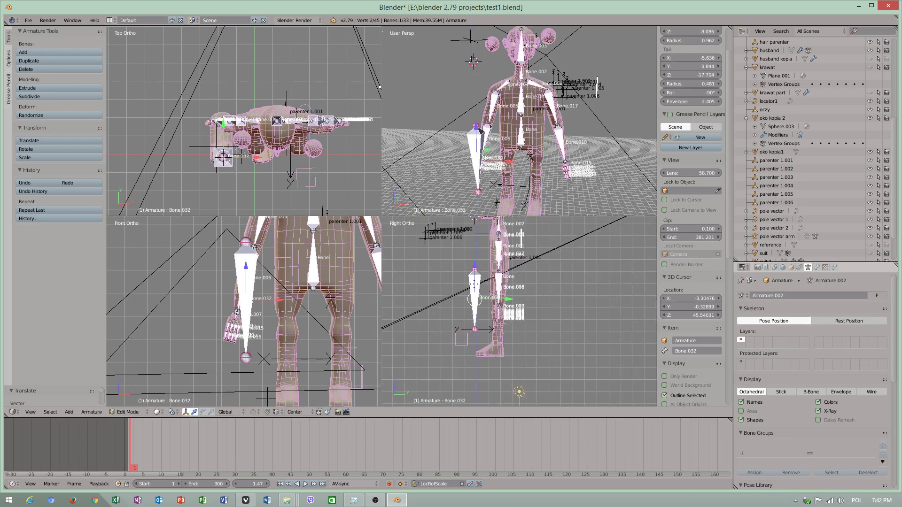
Step: Try to resize the new bone with the scale manipulator
scroll(475, 284, up, 2)
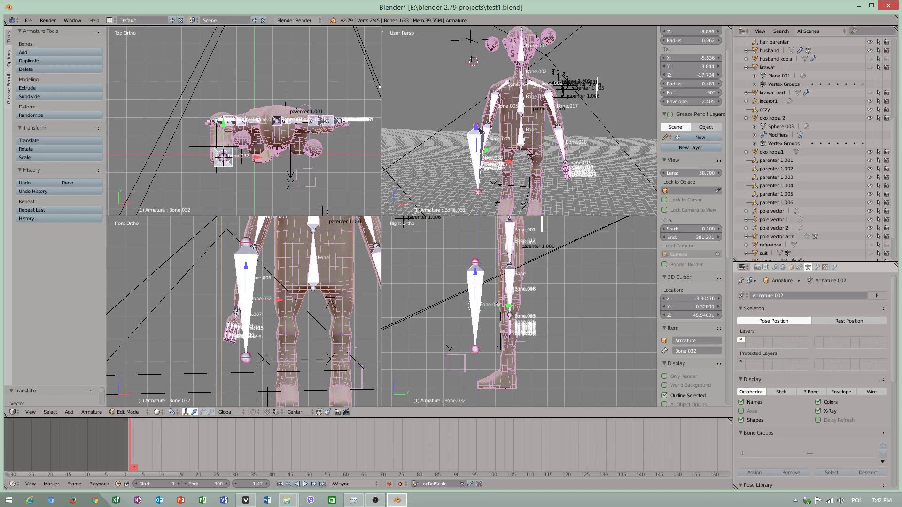
key(e)
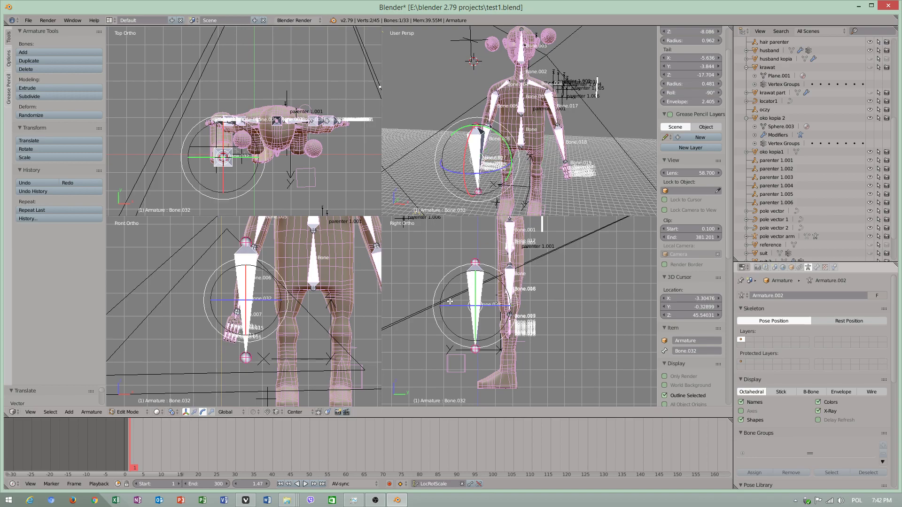
key(ctrl+space)
key(s)
click(469, 304)
Step: Shorten the new bone and move it inside the character's right leg with its top near the hip
right_click(475, 348)
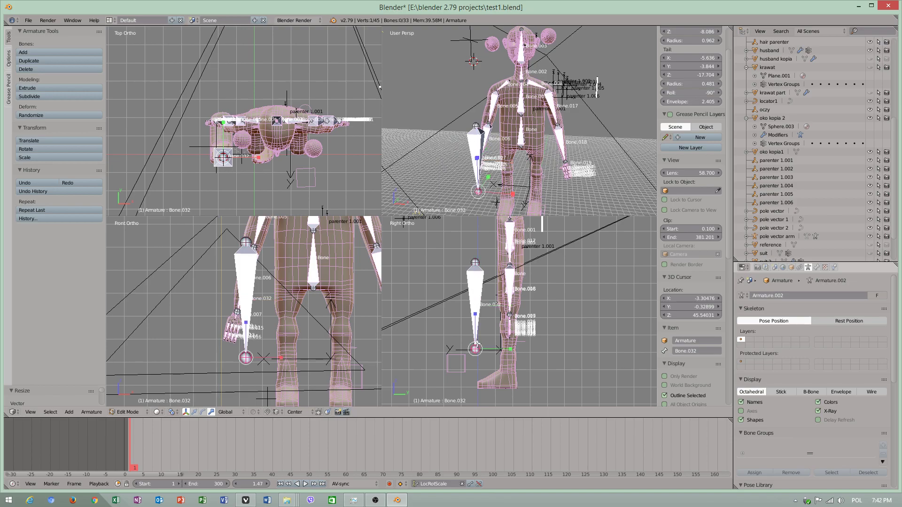
key(w)
drag(477, 331, 538, 337)
scroll(456, 288, up, 1)
right_click(478, 266)
drag(511, 173, 529, 177)
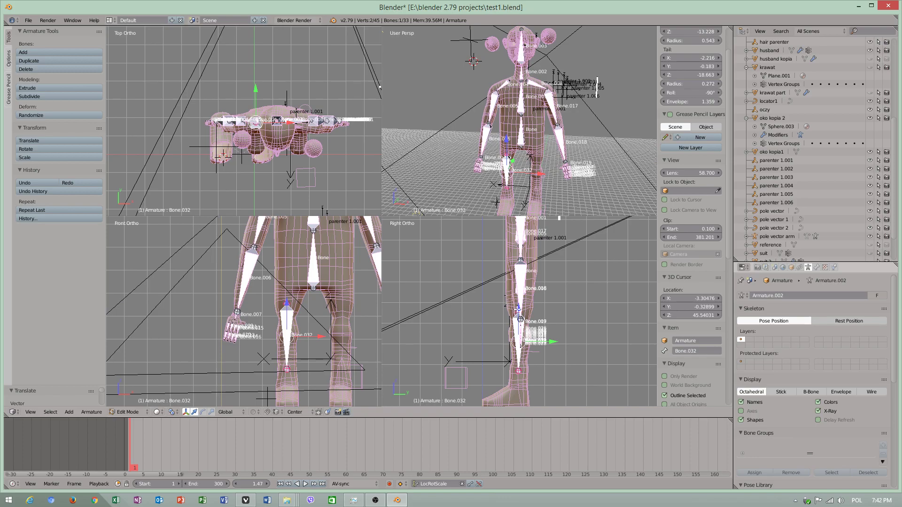
drag(519, 310, 515, 289)
Step: Move the lower joint of the right thigh bone up to the knee and align it in the side view
right_click(519, 343)
scroll(492, 331, up, 3)
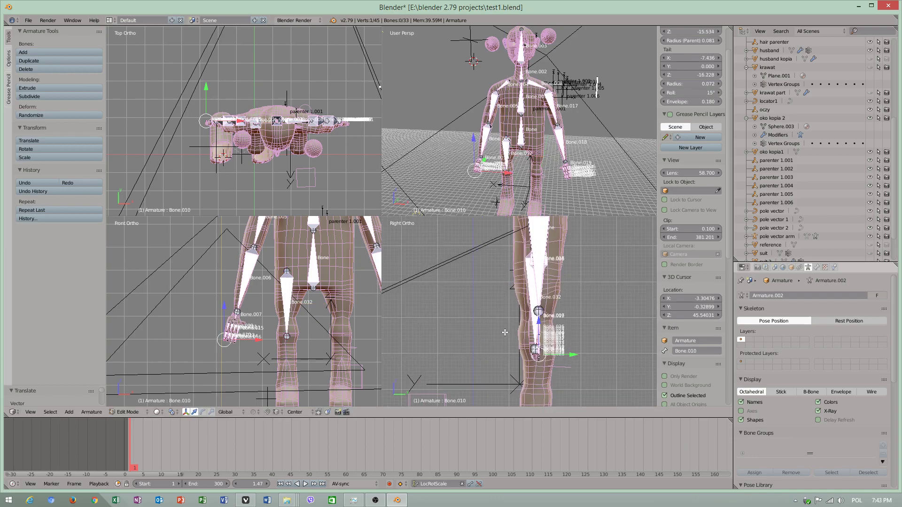
right_click(529, 345)
drag(560, 349, 554, 324)
scroll(553, 323, down, 4)
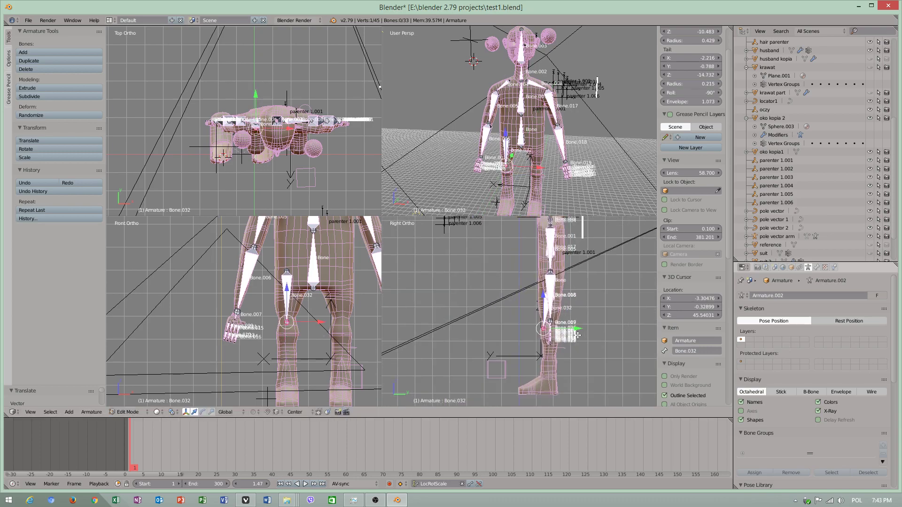
Step: Align the right knee joint in the side view and extrude a shin bone from it down to the ankle
shift+middle_drag(569, 333, 510, 328)
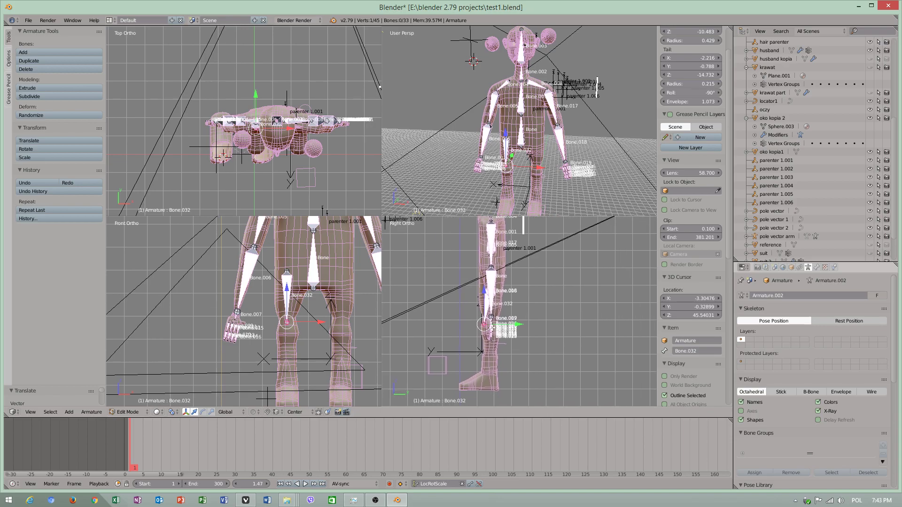
drag(501, 324, 502, 324)
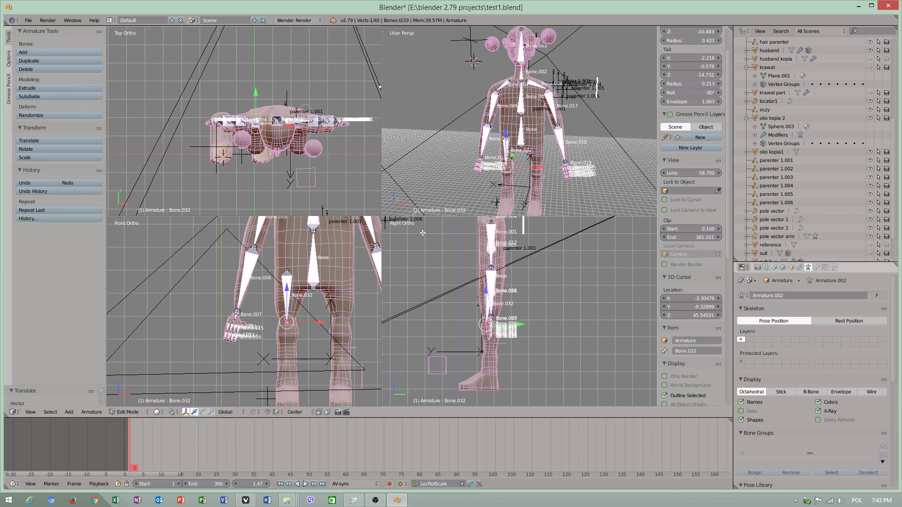
scroll(481, 336, up, 1)
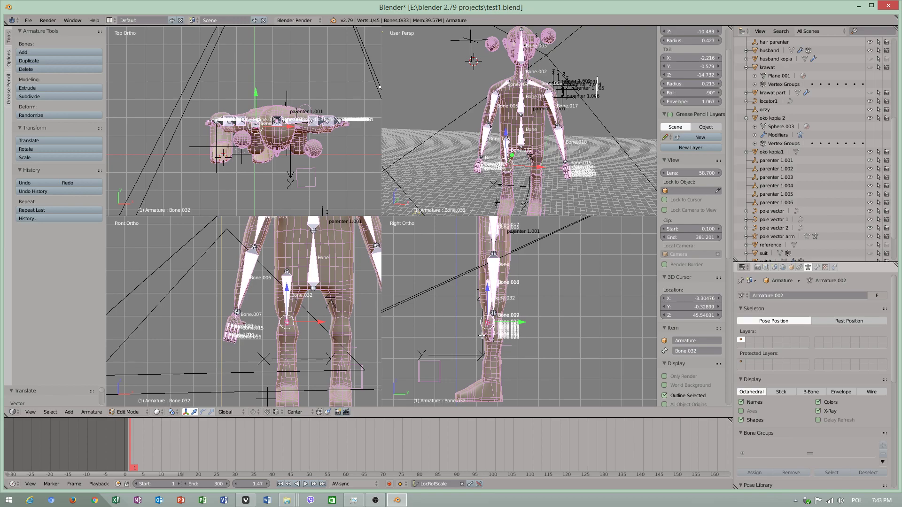
key(e)
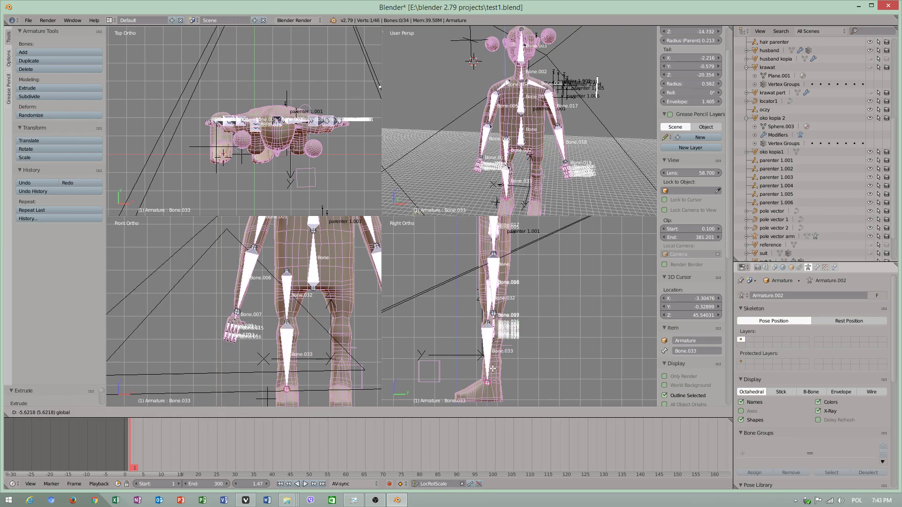
click(509, 379)
scroll(495, 383, up, 2)
shift+middle_drag(493, 386, 540, 301)
mouse_move(527, 295)
mouse_down()
mouse_move(528, 321)
mouse_move(529, 311)
mouse_up()
Step: Extrude a foot bone from the right ankle to the ball of the foot, plus a toe bone reaching the toe tip
key(e)
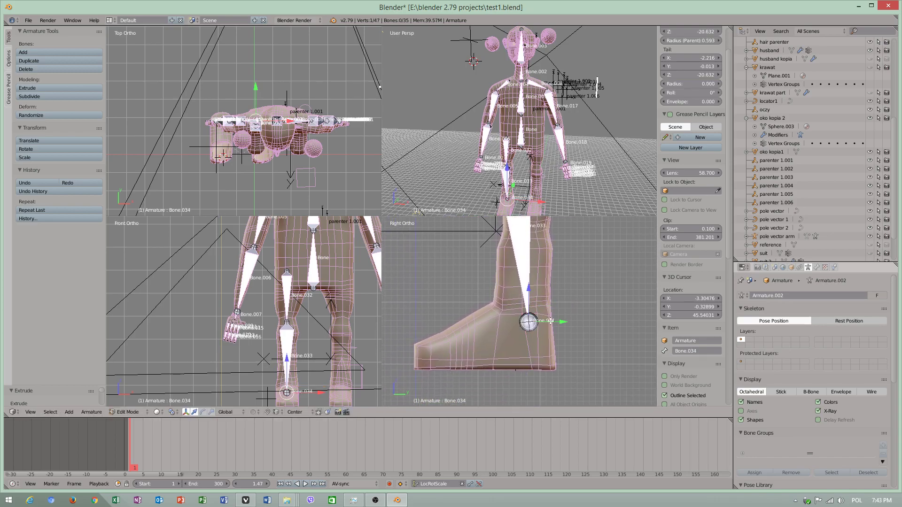
click(467, 308)
drag(467, 305, 422, 342)
key(e)
click(488, 339)
scroll(497, 278, down, 4)
shift+middle_drag(498, 278, 562, 329)
Step: Extrude a short heel bone backward from the right ankle joint
right_click(563, 328)
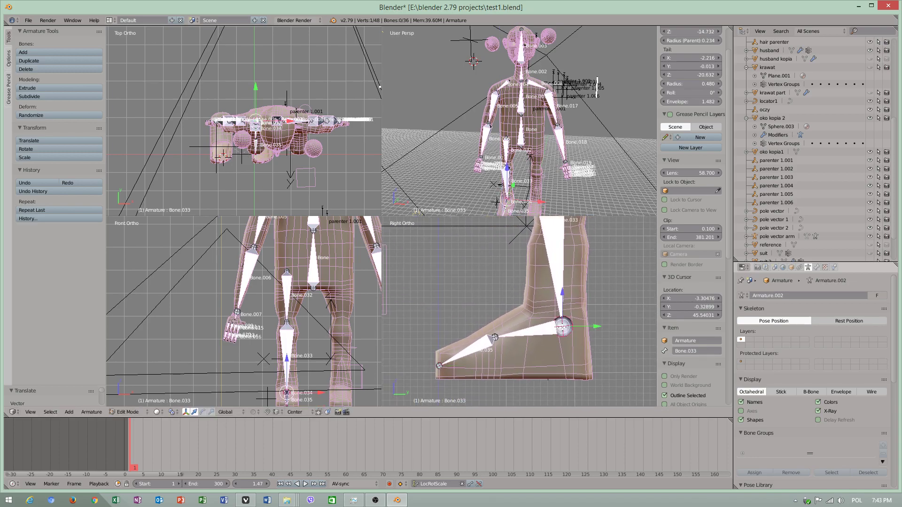
key(e)
click(605, 328)
Step: Select the heel bone and detach it from its parent
shift+middle_drag(515, 331, 381, 347)
right_click(448, 342)
scroll(448, 342, down, 3)
shift+middle_drag(463, 341, 489, 339)
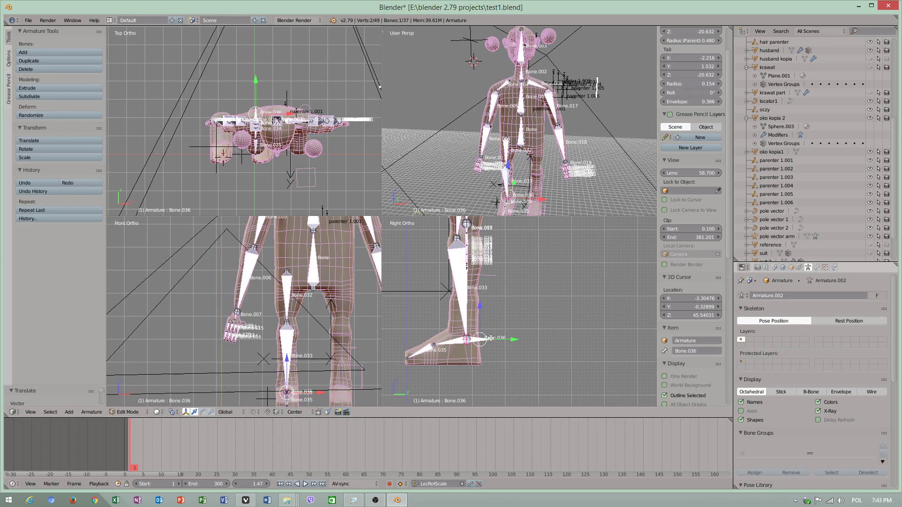
scroll(490, 338, up, 4)
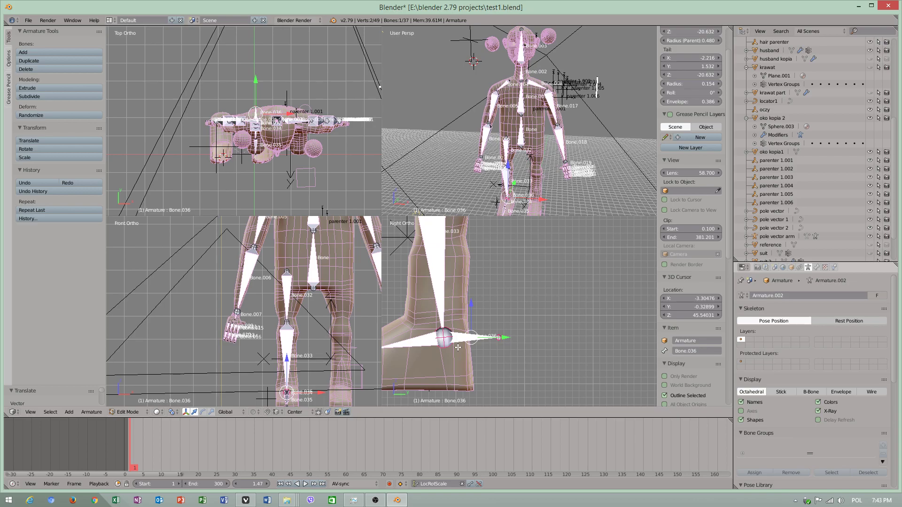
key(alt+p)
click(434, 365)
Step: Move the detached heel bone backward so that it sits just behind the right heel, slightly below the ankle joint
key(g)
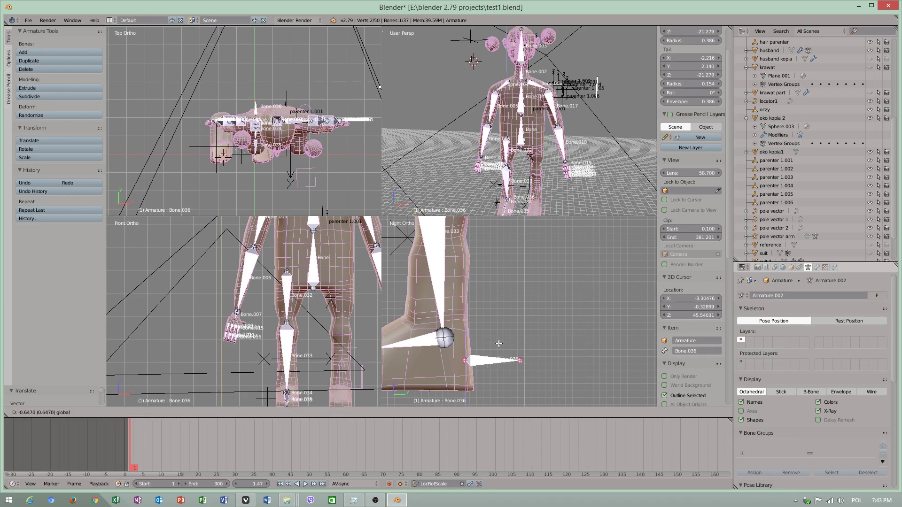
click(499, 329)
key(g)
click(537, 344)
key(super)
key(super)
scroll(521, 349, down, 1)
shift+middle_drag(481, 342, 545, 359)
key(g)
click(563, 357)
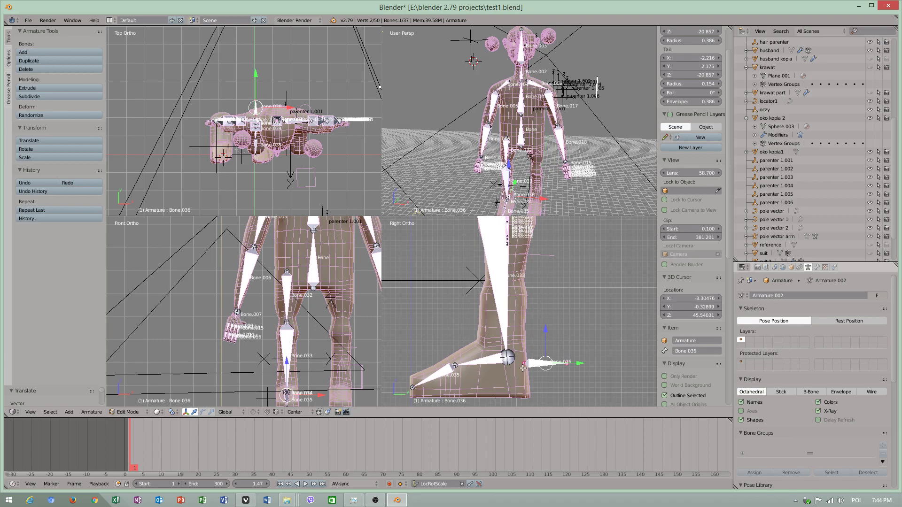
shift+middle_drag(527, 364, 528, 337)
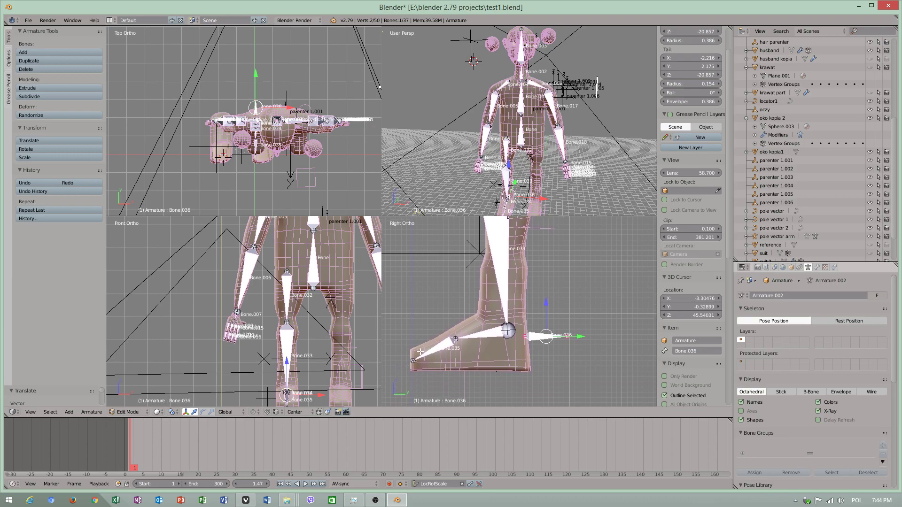
Step: Deselect everything, add a single bone to the armature and lower it along Z to foot height
key(a)
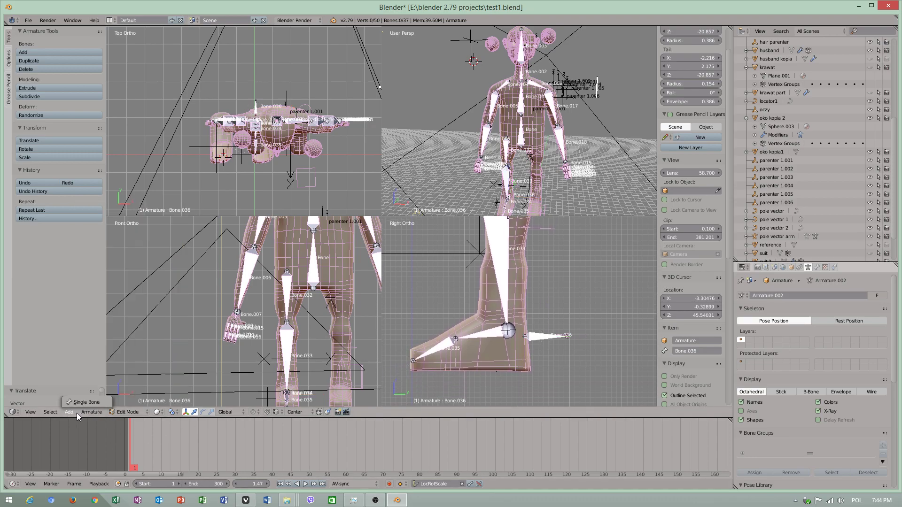
click(88, 412)
key(shift+a)
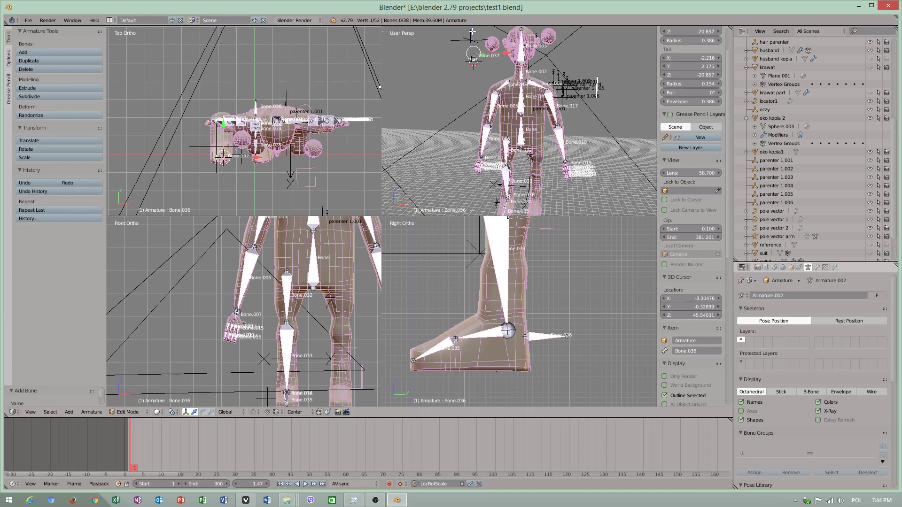
drag(472, 32, 468, 87)
right_click(466, 77)
key(g)
key(z)
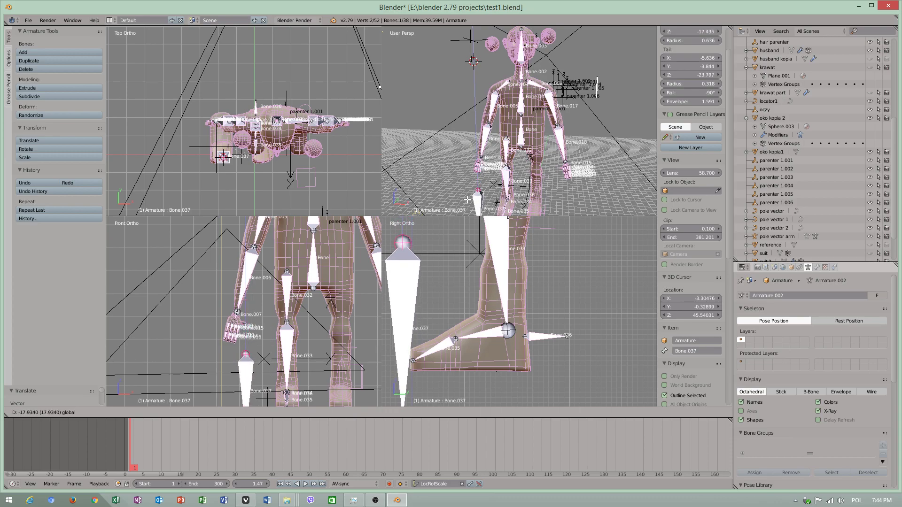
click(468, 199)
middle_drag(468, 200, 486, 168)
scroll(484, 159, up, 5)
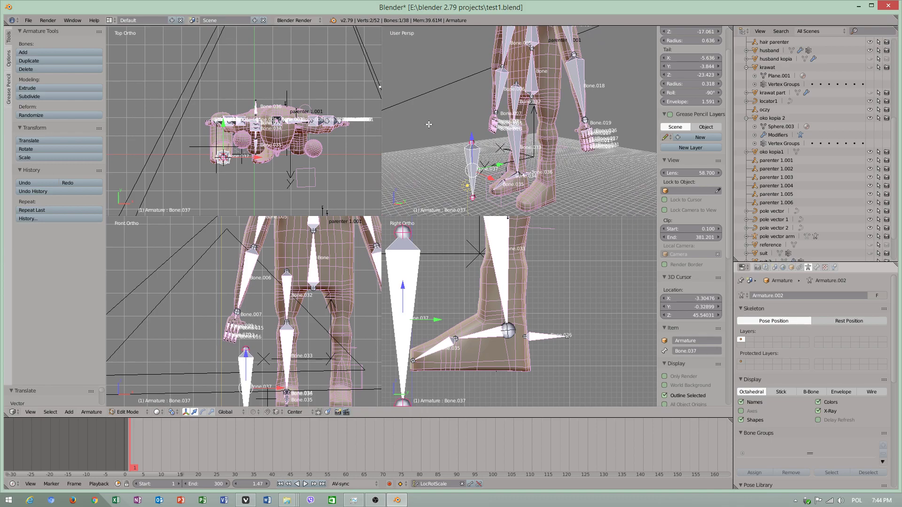
Step: Lay the new bone down by moving its upper joint backward and lowering it
right_drag(472, 141, 543, 140)
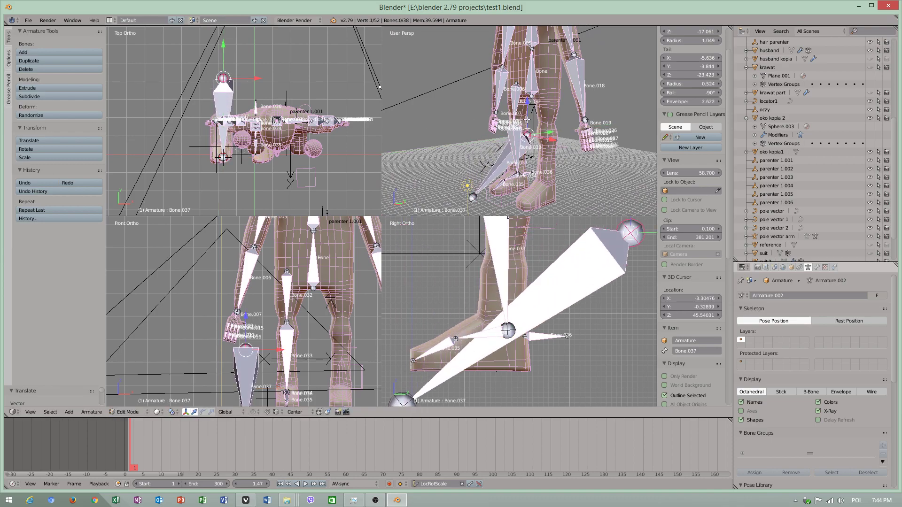
drag(527, 119, 527, 166)
middle_drag(468, 193, 556, 193)
Step: Move the new bone sideways in line with the right foot and raise it to just below the sole
right_click(568, 206)
drag(546, 195, 583, 177)
right_click(531, 184)
right_click(541, 184)
middle_drag(583, 178, 525, 198)
drag(593, 175, 576, 177)
middle_drag(576, 176, 582, 173)
scroll(575, 179, up, 6)
drag(550, 167, 558, 167)
middle_drag(554, 183, 552, 167)
drag(554, 166, 546, 173)
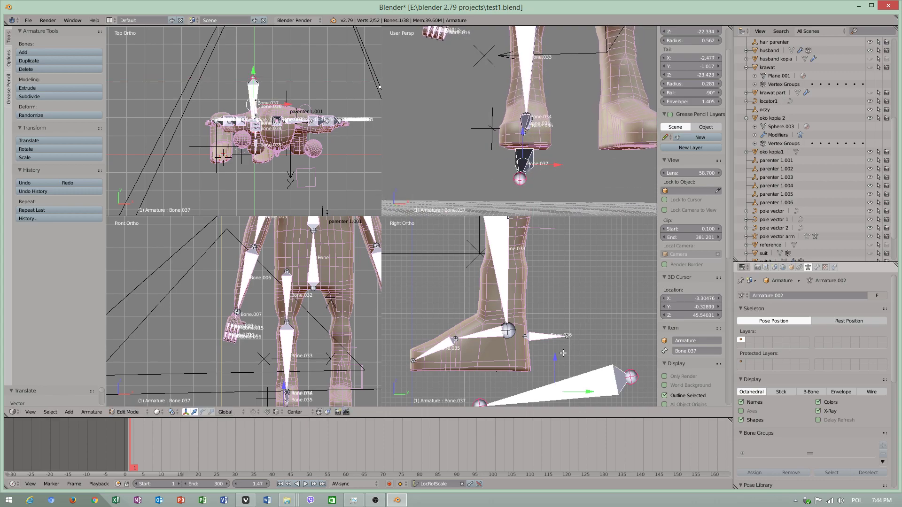
drag(554, 368, 553, 350)
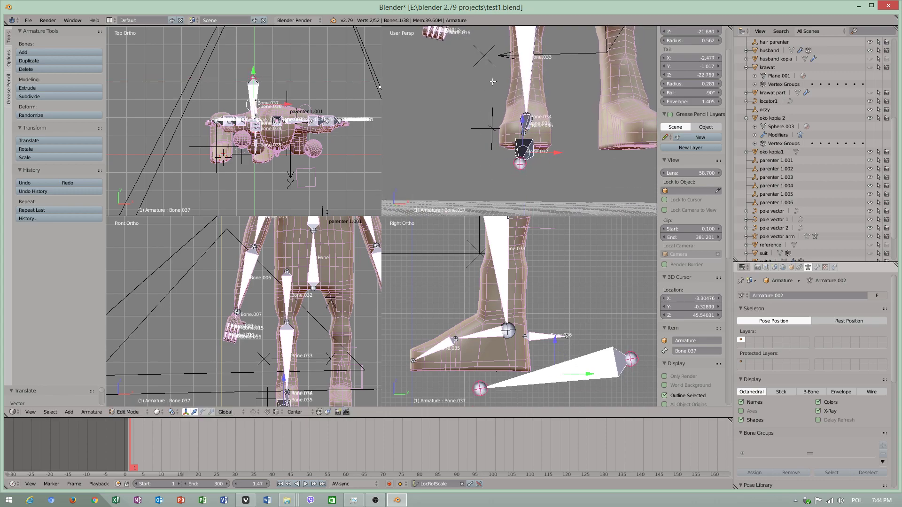
Step: Shorten and level the bone, and slide it forward so it runs beneath the right sole from toe to heel
middle_drag(492, 81, 593, 101)
right_click(573, 167)
mouse_move(573, 147)
mouse_down()
mouse_move(572, 132)
mouse_move(494, 150)
mouse_move(560, 155)
mouse_up()
right_click(574, 152)
right_click(510, 143)
drag(489, 141, 520, 132)
middle_drag(593, 158, 560, 156)
click(560, 156)
drag(566, 140, 533, 162)
middle_drag(556, 145, 529, 143)
drag(538, 156, 547, 159)
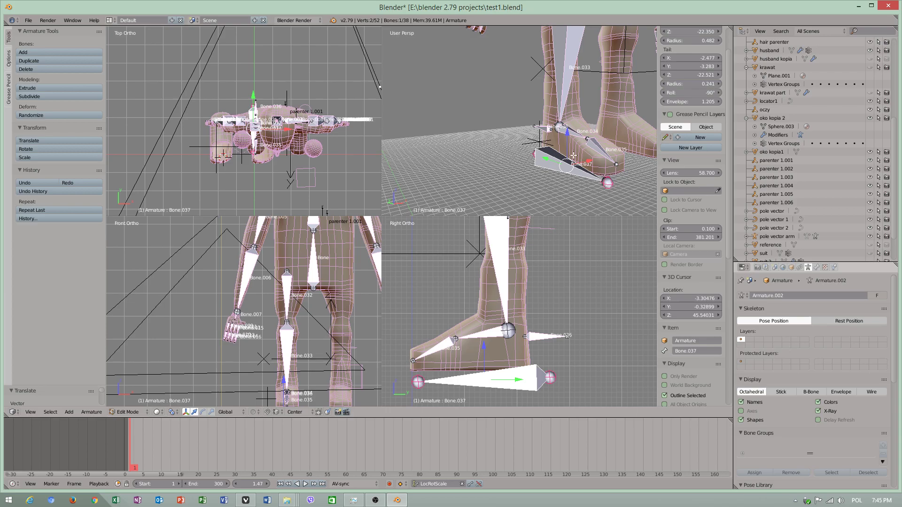
Step: Nudge the rear joint of the sole bone sideways to line it up under the right heel
middle_drag(573, 155, 537, 190)
right_click(553, 131)
drag(565, 132, 568, 132)
middle_drag(534, 167, 517, 137)
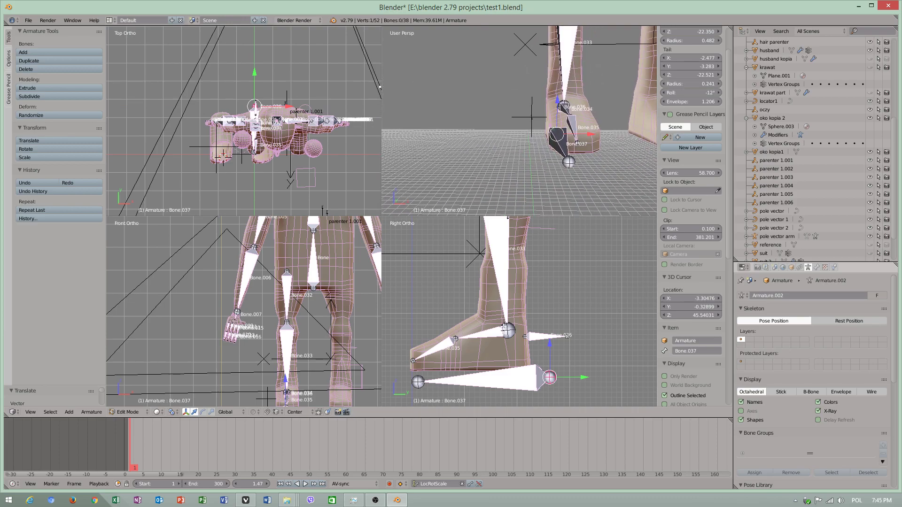
Step: Box-select all right leg and foot bones, duplicate them and move the copy about 4.66 along X into the left leg
scroll(506, 329, down, 1)
scroll(606, 142, down, 2)
shift+middle_drag(553, 128, 500, 170)
scroll(499, 170, down, 2)
key(b)
drag(507, 80, 521, 213)
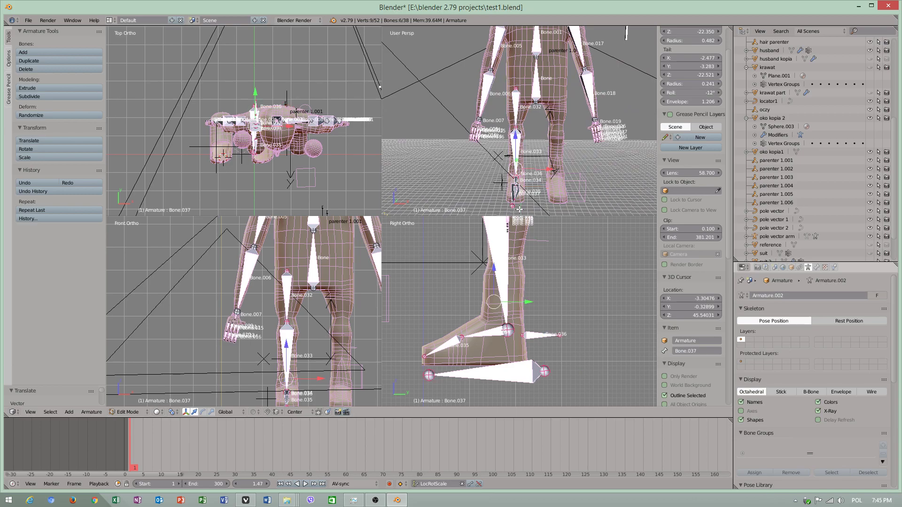
key(shift+d)
key(x)
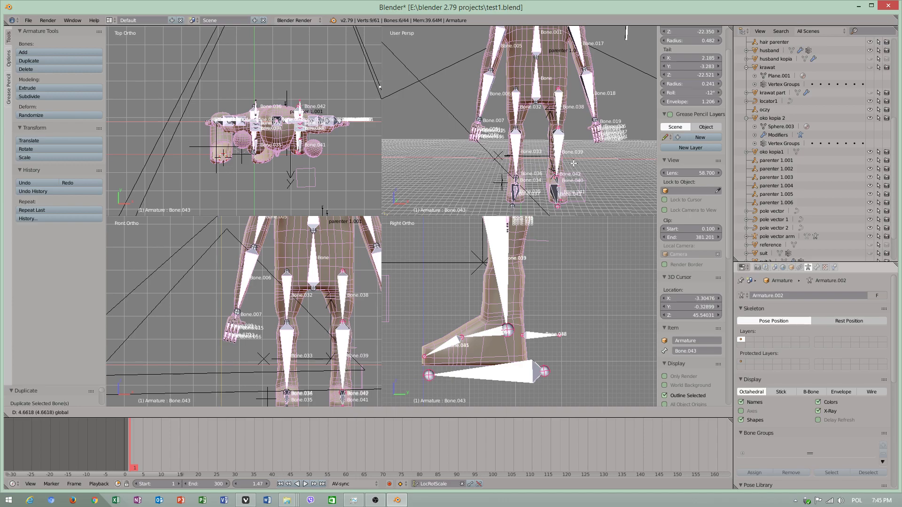
click(574, 163)
Step: Save the file and switch from the four-way view to a single perspective viewport
click(28, 20)
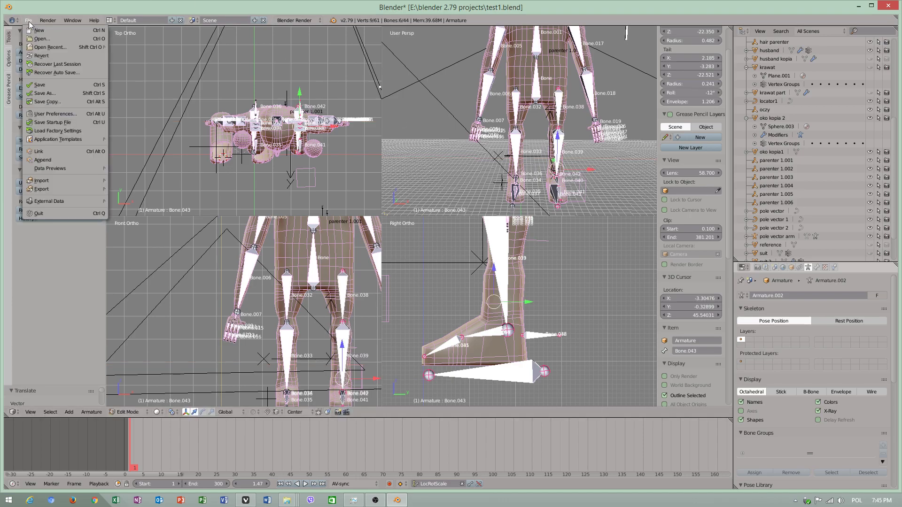
click(41, 85)
key(ctrl+alt+q)
middle_drag(458, 198, 410, 194)
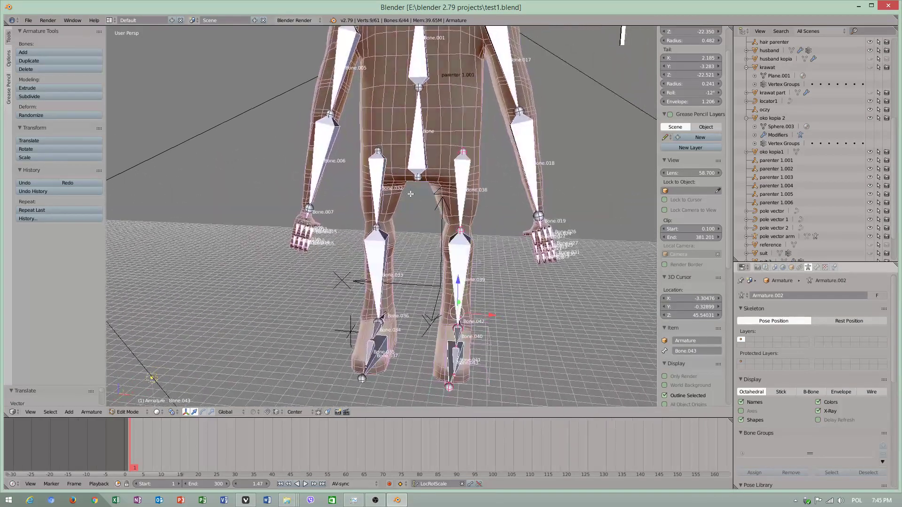
Step: Parent the right thigh bone to the lowest spine bone with Keep Offset
right_click(373, 182)
shift+right_click(416, 146)
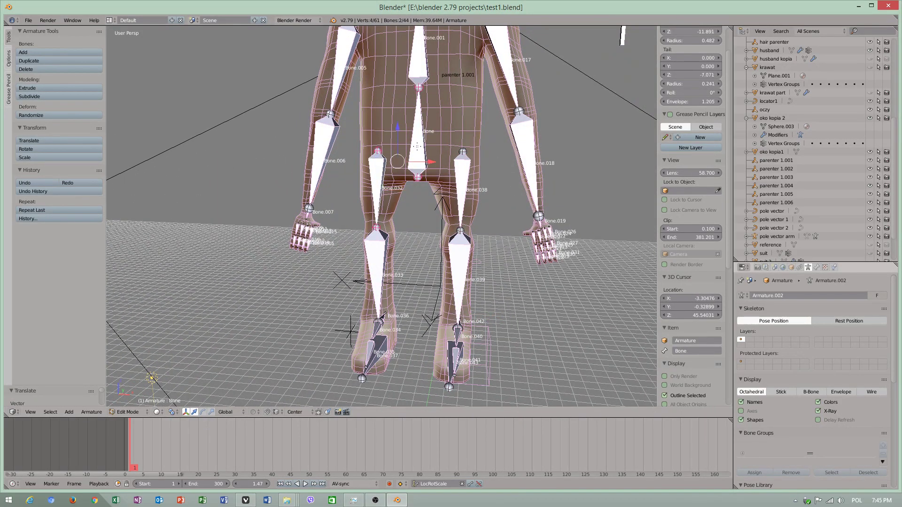
key(ctrl+p)
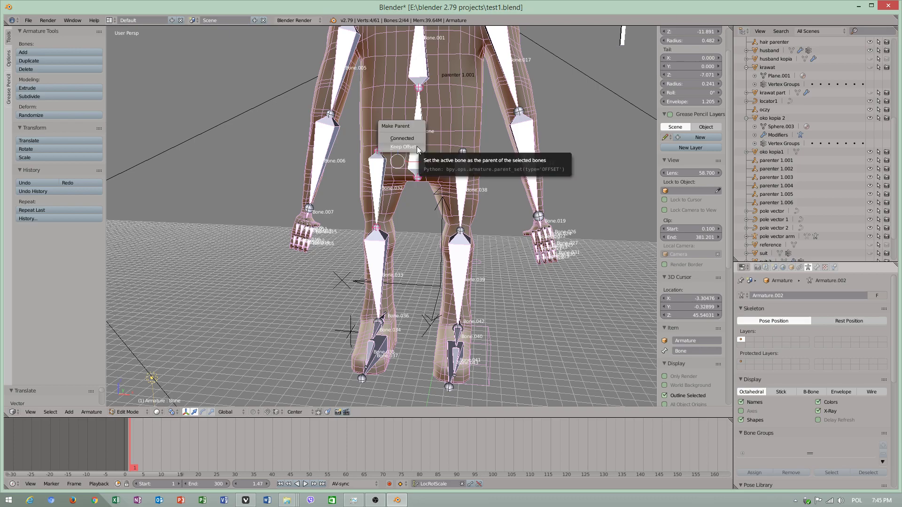
click(429, 152)
Step: Subdivide the lowest spine bone into two segments
right_click(463, 179)
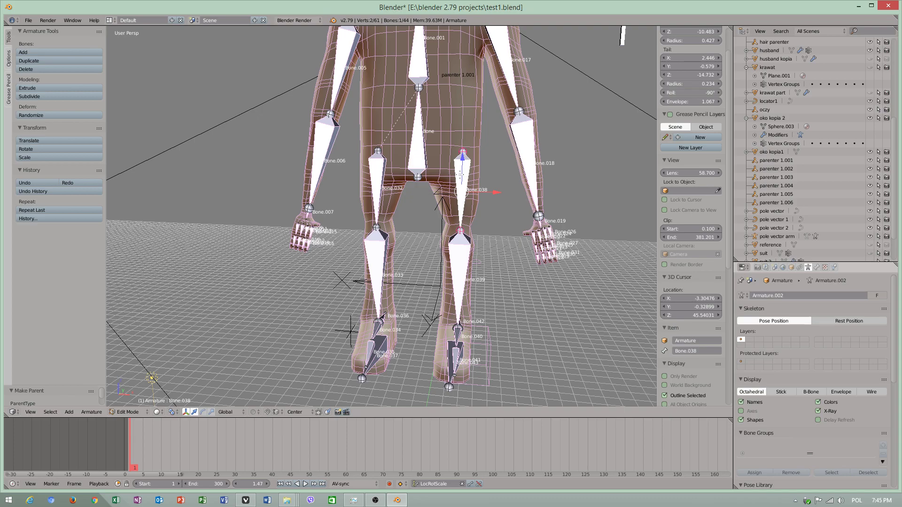
middle_drag(410, 155, 407, 151)
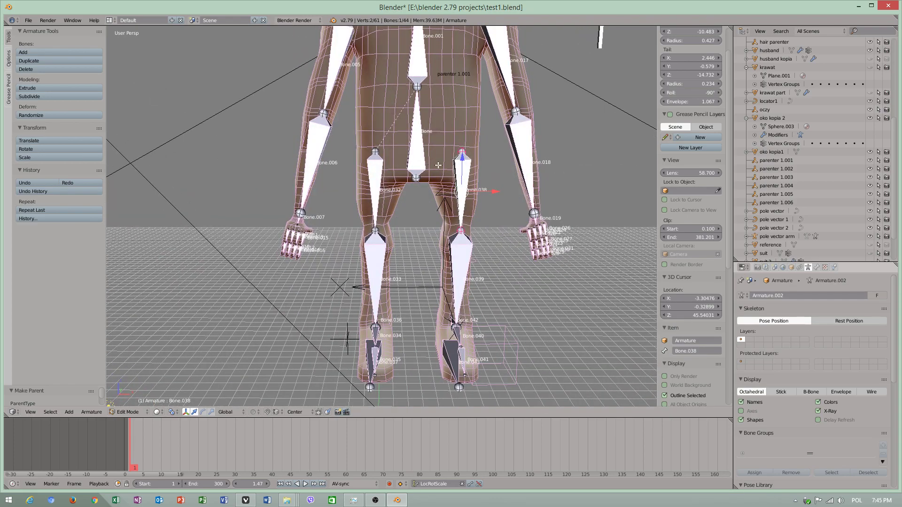
right_click(417, 133)
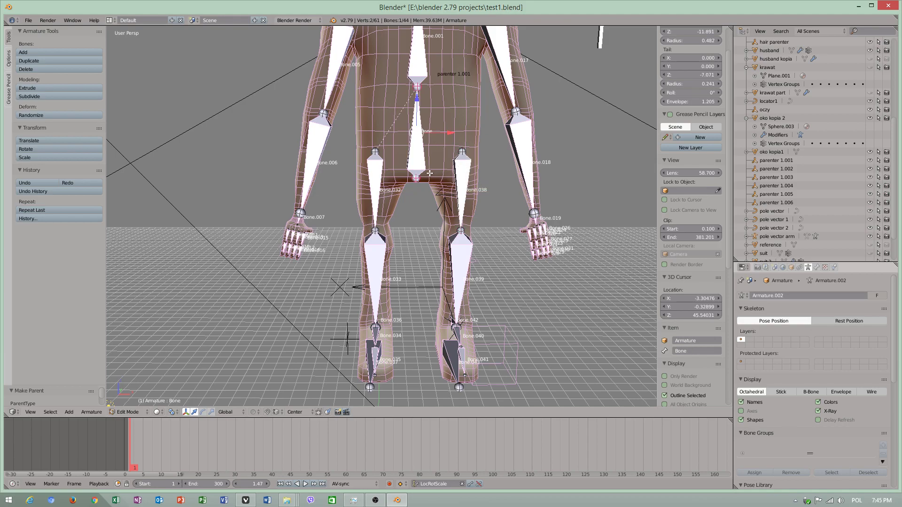
click(91, 412)
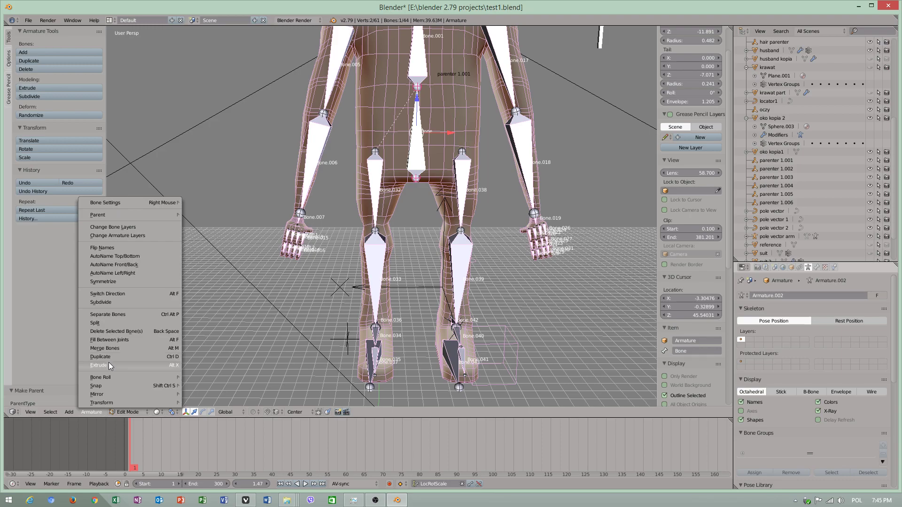
click(102, 302)
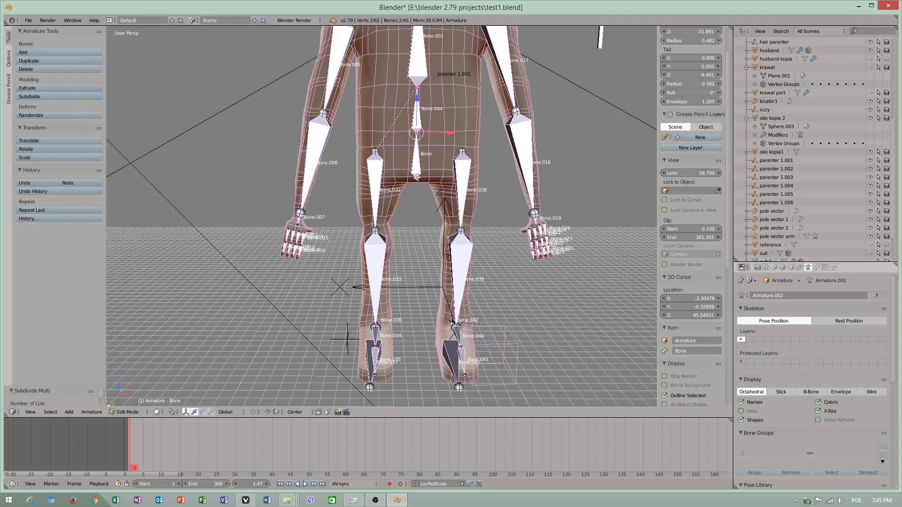
Step: Raise the bottom joint of the subdivided spine bone and lower its upper segment and dividing joint
right_click(416, 177)
right_drag(417, 177, 416, 167)
right_click(420, 123)
drag(417, 92, 417, 96)
right_click(416, 137)
right_drag(416, 136, 417, 142)
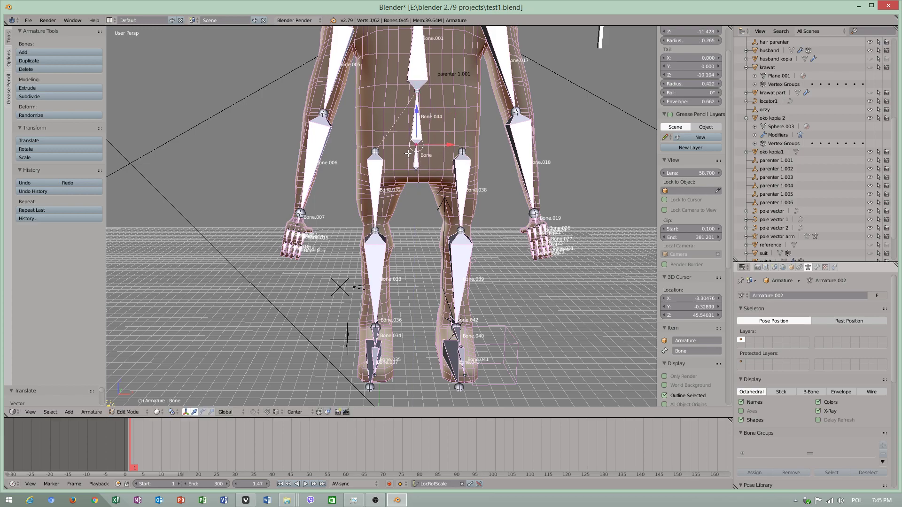
Step: Parent the left thigh bone to the upper segment of the subdivided spine bone with Keep Offset
right_click(371, 176)
right_click(465, 182)
shift+right_click(418, 120)
key(ctrl+p)
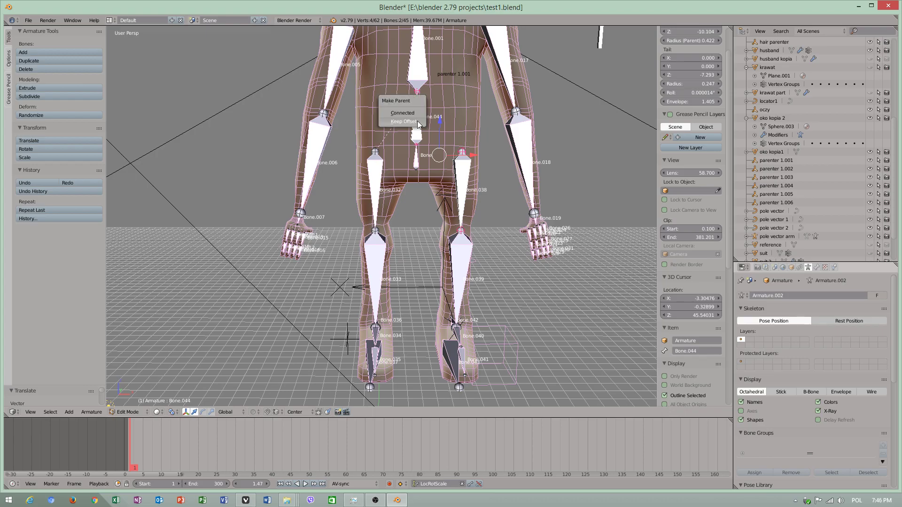
click(406, 122)
middle_drag(407, 122, 396, 244)
Step: Save the current project, and save it again as a new file named building skeleton 2
click(28, 20)
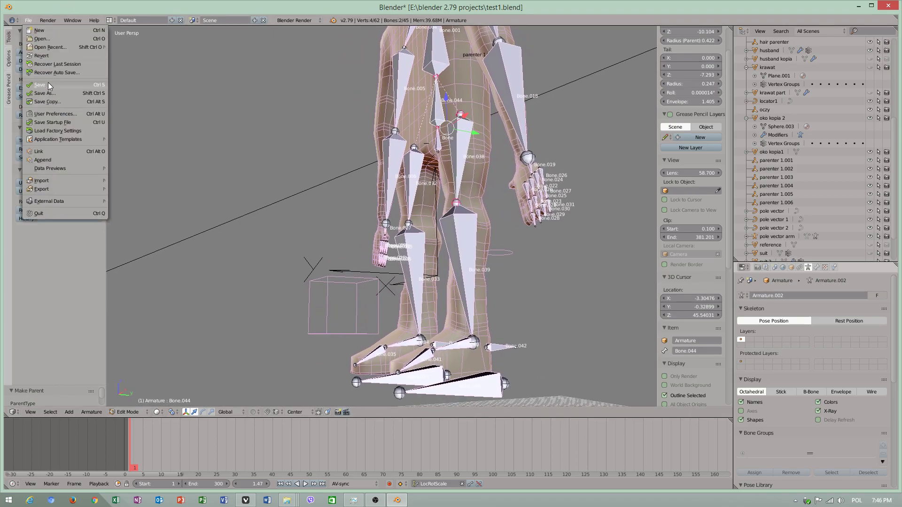
click(39, 84)
click(29, 19)
click(58, 92)
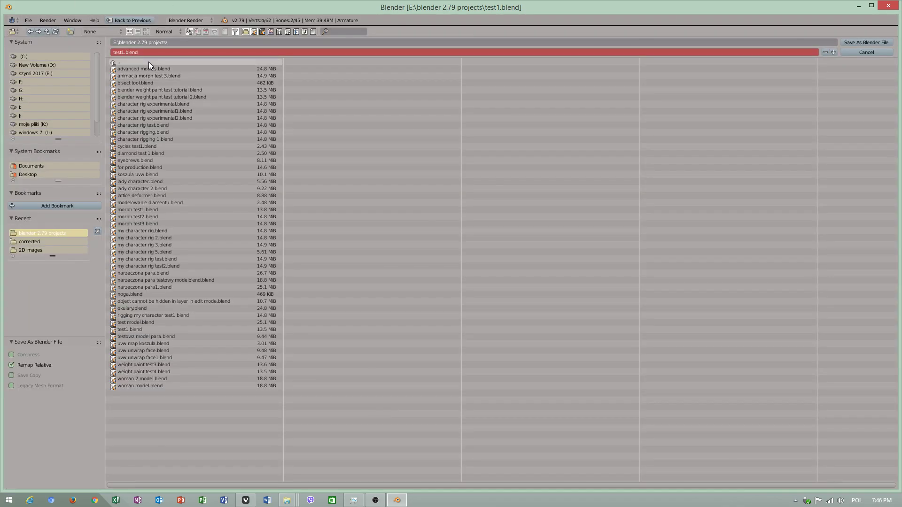
click(151, 52)
text(building skeleton 2)
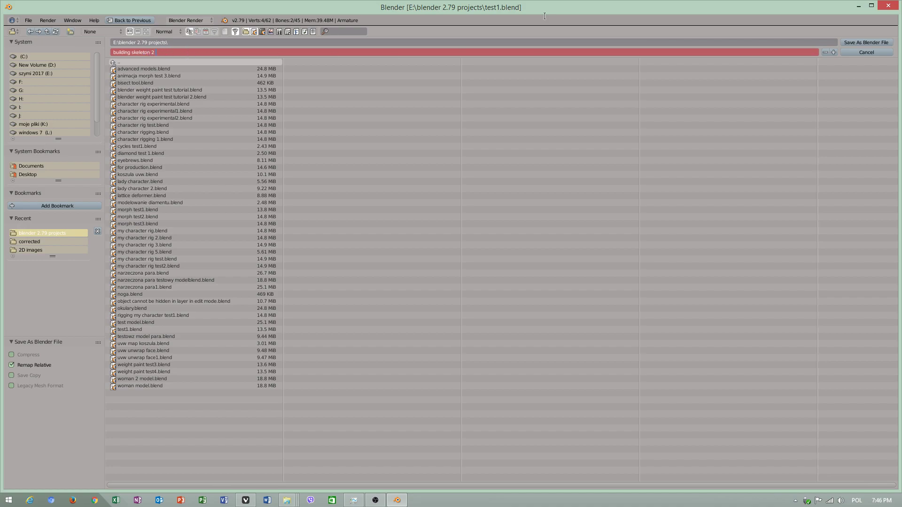
click(864, 42)
click(28, 21)
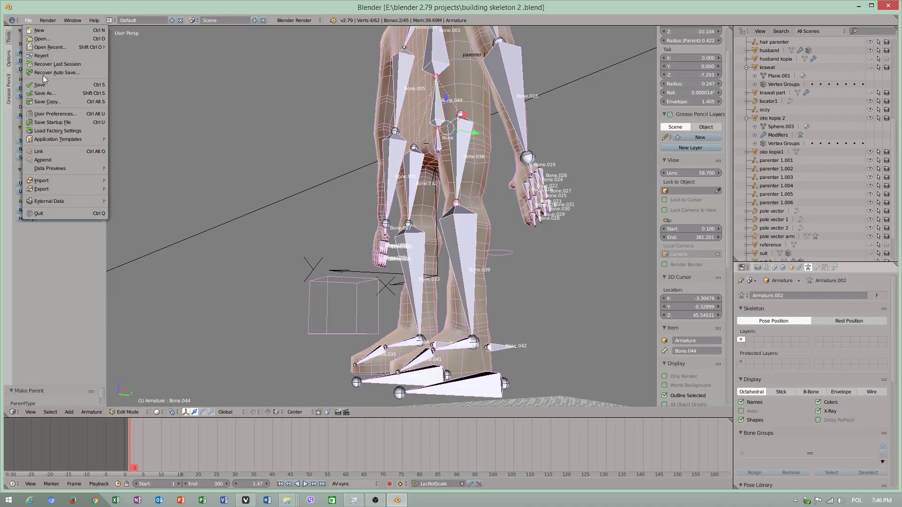
click(44, 58)
click(29, 20)
Step: Parent the right shoulder bone to the upper spine bone with Keep Offset
middle_drag(323, 181, 381, 220)
shift+middle_drag(430, 184, 387, 331)
middle_drag(348, 227, 350, 169)
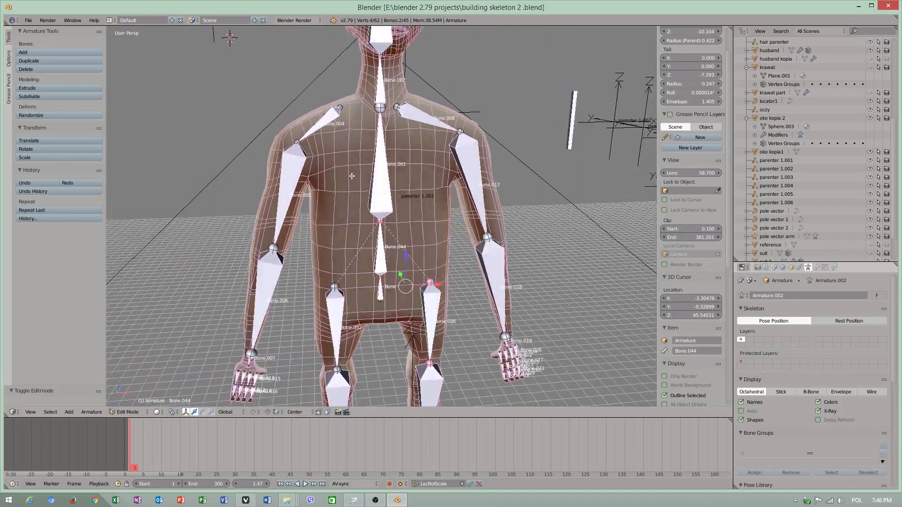
right_click(331, 118)
shift+right_click(384, 140)
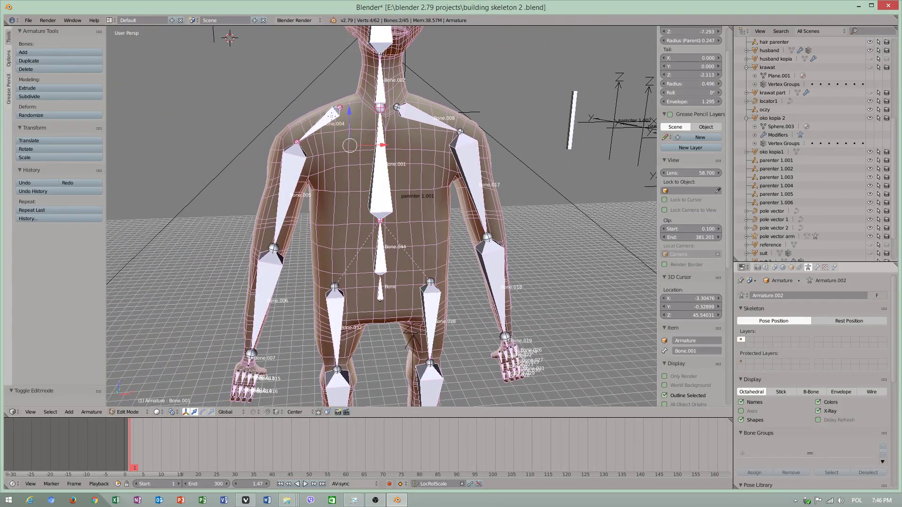
key(ctrl+p)
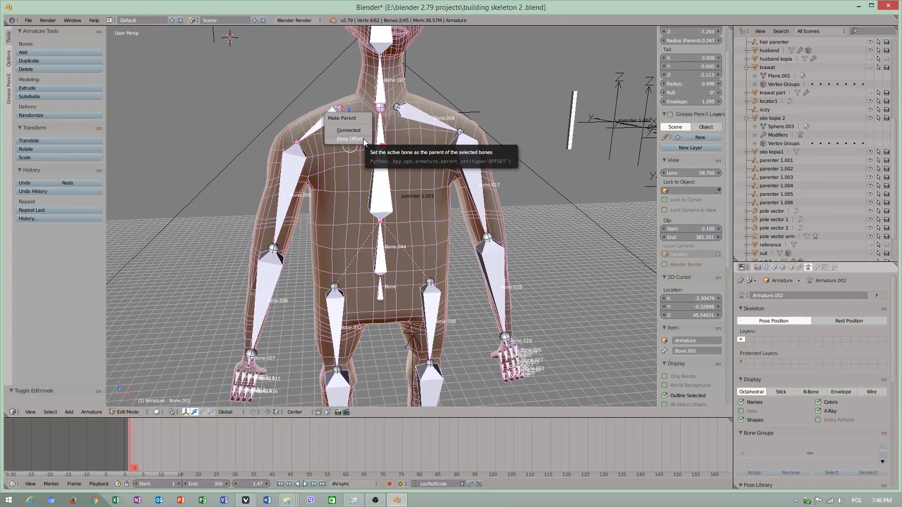
click(363, 139)
Step: Move the left shoulder bone's inner joint outward and parent that bone to the upper spine bone with Keep Offset
right_click(419, 116)
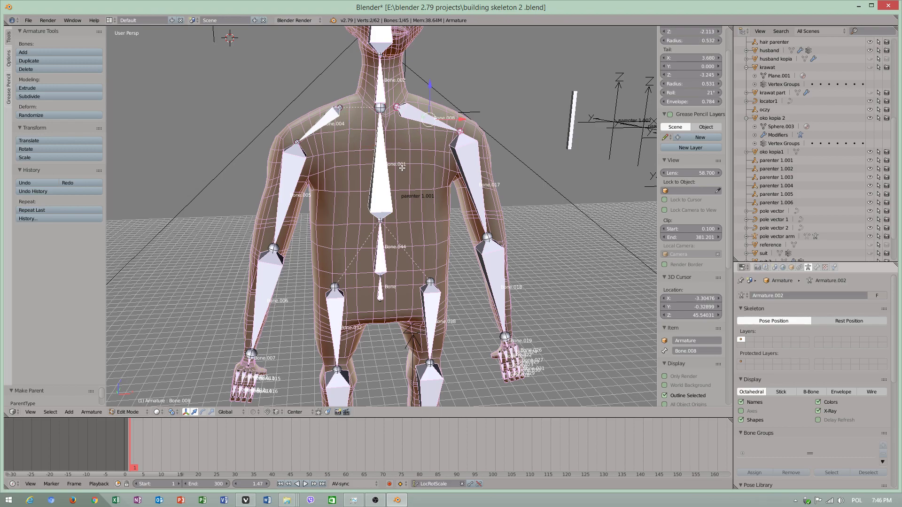
right_click(399, 101)
drag(422, 108, 440, 106)
right_click(433, 120)
shift+right_click(383, 162)
key(ctrl+p)
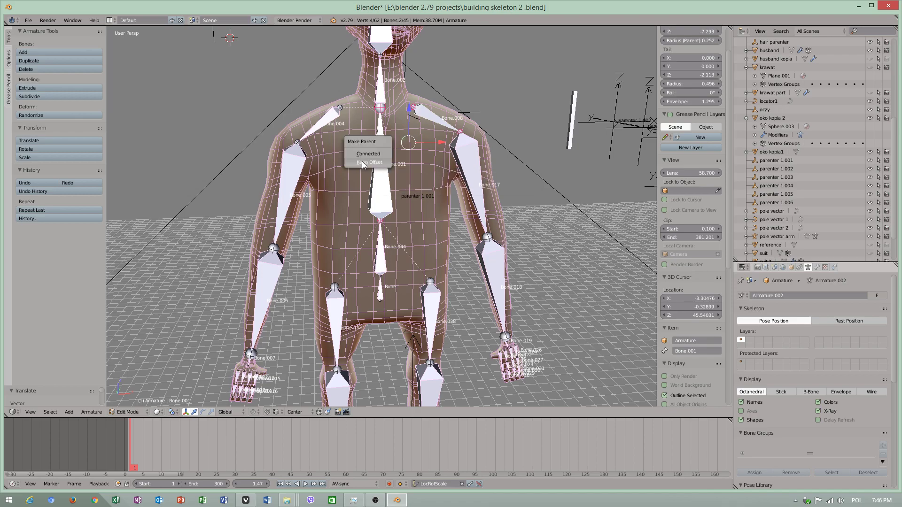
click(364, 162)
Step: Examine the left shoulder bone's inner joint and its parent link to the upper spine bone
scroll(416, 117, up, 4)
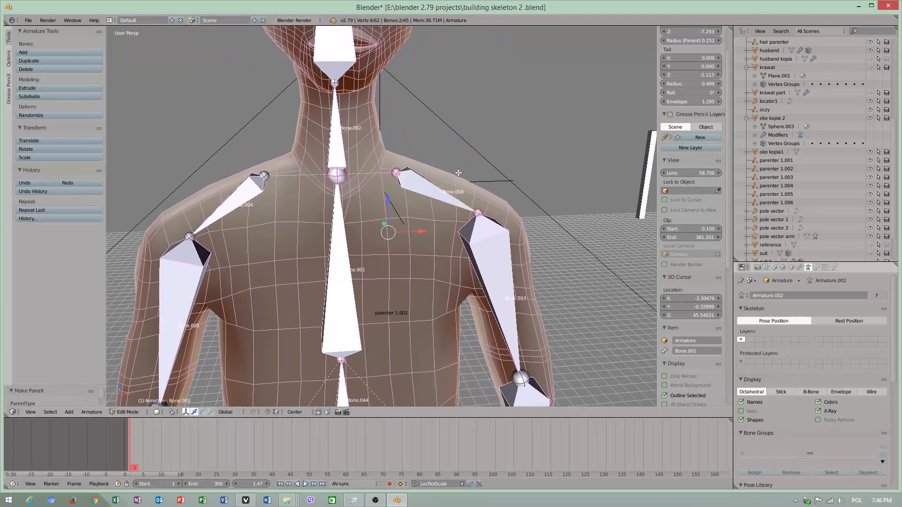
right_click(395, 174)
mouse_move(397, 175)
middle_down()
mouse_move(374, 205)
mouse_move(392, 179)
middle_up()
right_click(429, 194)
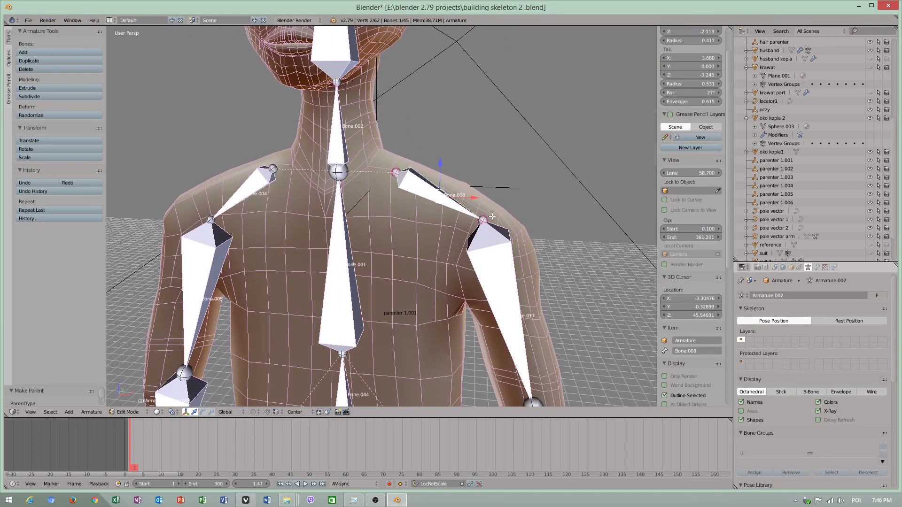
right_click(395, 174)
right_click(429, 194)
shift+right_click(337, 245)
scroll(405, 244, down, 1)
middle_drag(405, 244, 428, 226)
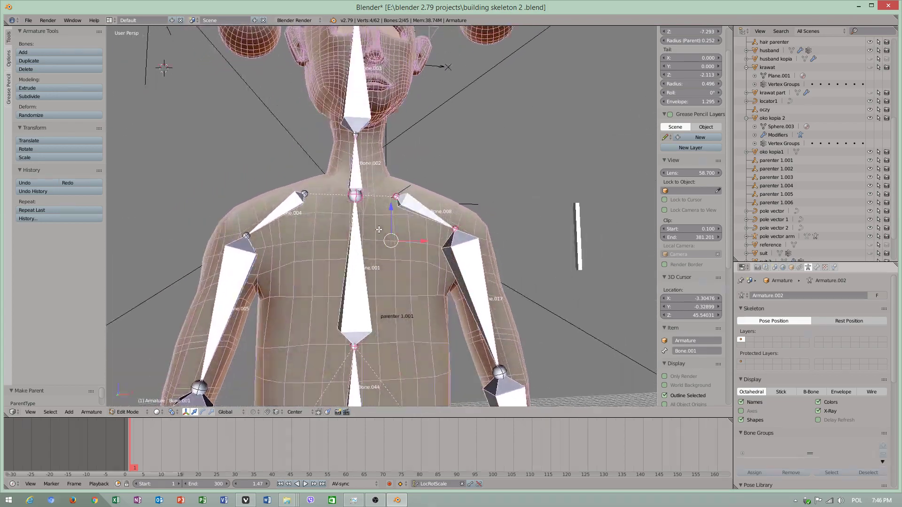
shift+middle_drag(419, 275, 408, 202)
scroll(407, 203, down, 2)
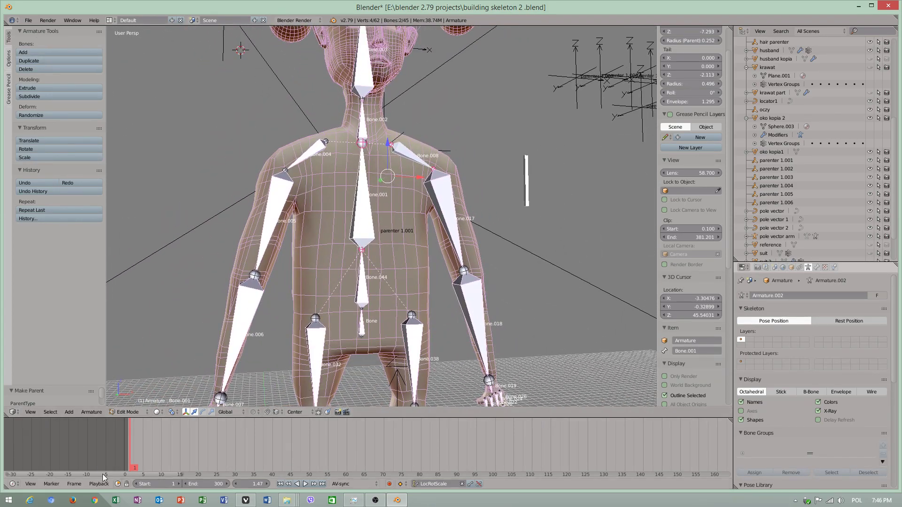
Step: In Pose Mode, add an IK constraint to the left shin bone, targeting the small bone behind the left ankle
middle_drag(328, 202, 442, 262)
right_click(428, 363)
click(128, 411)
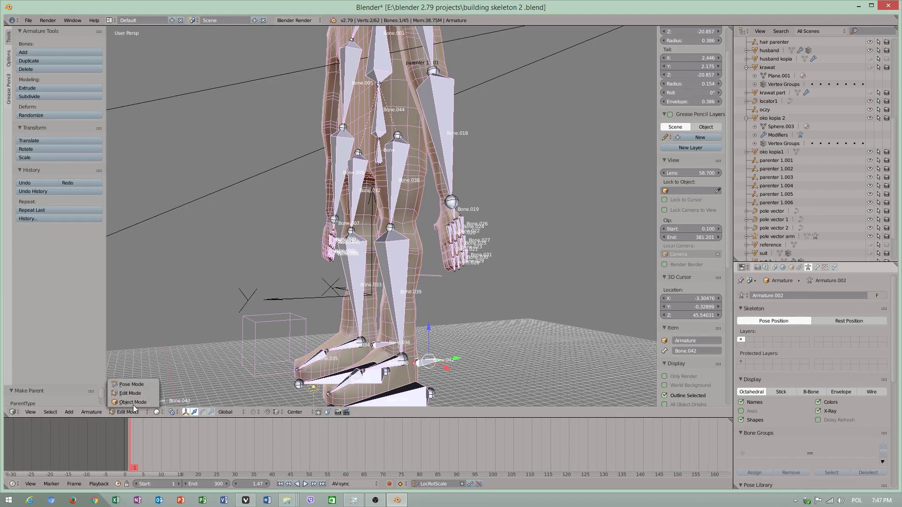
click(132, 385)
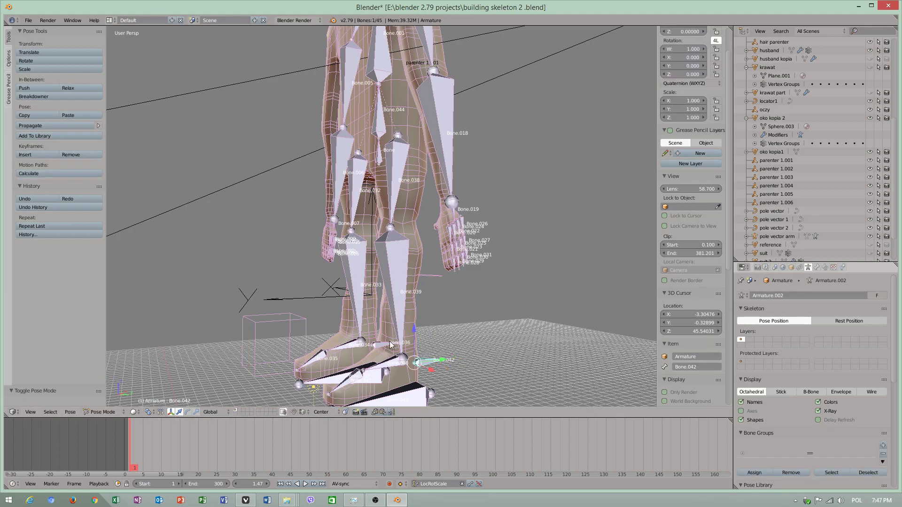
middle_drag(390, 345, 424, 383)
shift+right_click(389, 272)
click(70, 412)
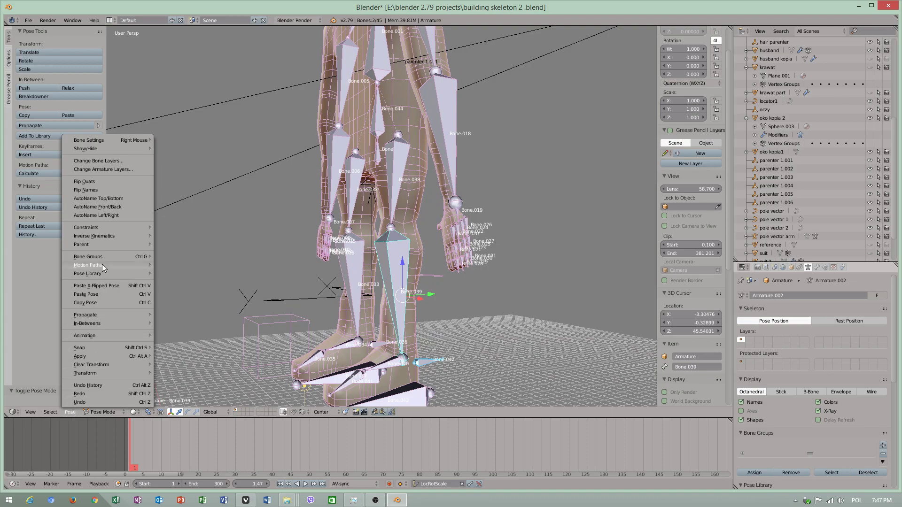
mouse_move(124, 239)
click(193, 236)
click(191, 236)
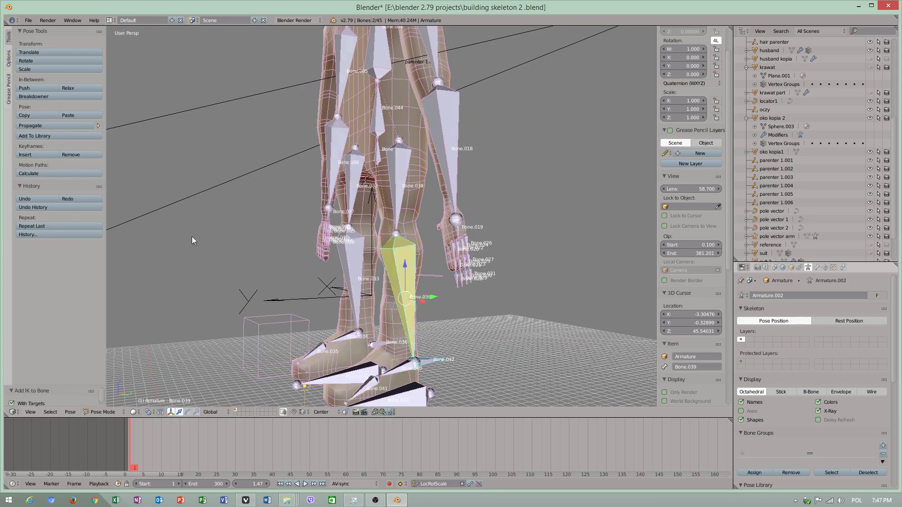
Step: Set the chain length of the left shin bone's IK constraint to 2
click(827, 269)
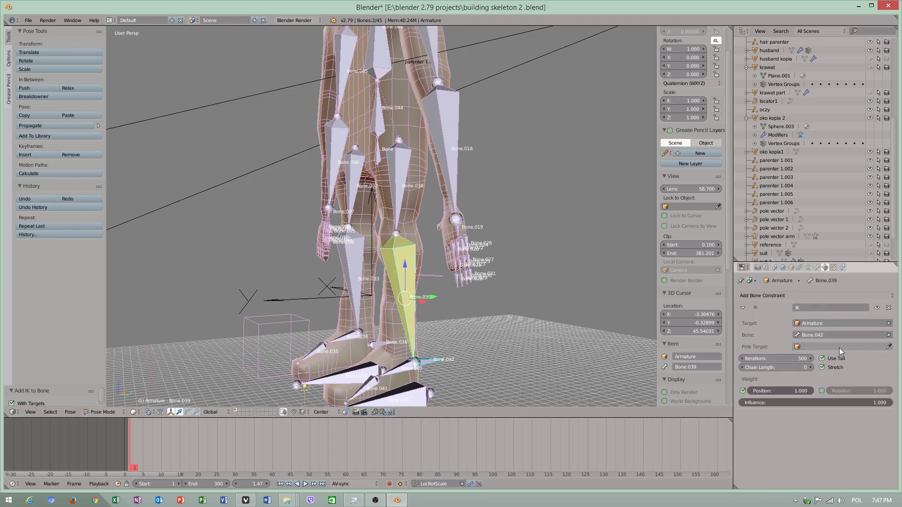
click(804, 367)
click(805, 367)
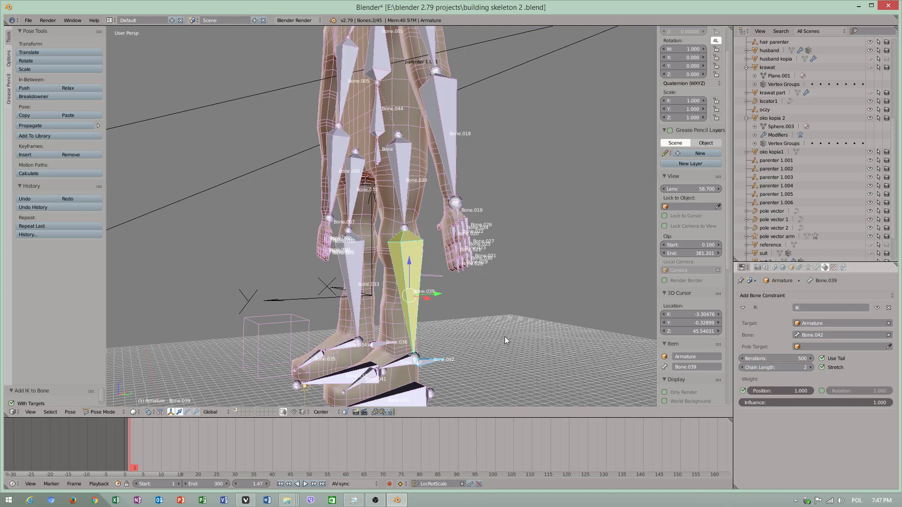
Step: Raise the IK target bone behind the left ankle by about 0.24 and rename it ik control1
right_click(429, 361)
key(g)
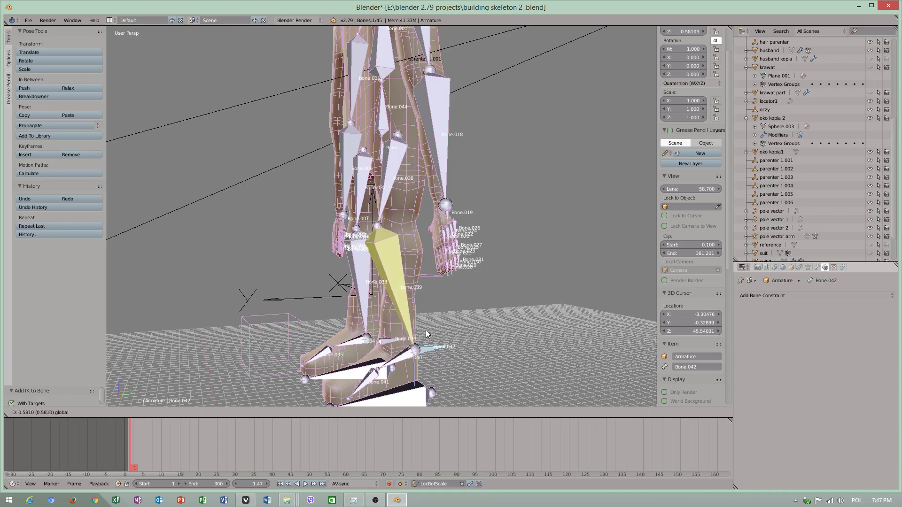
click(426, 336)
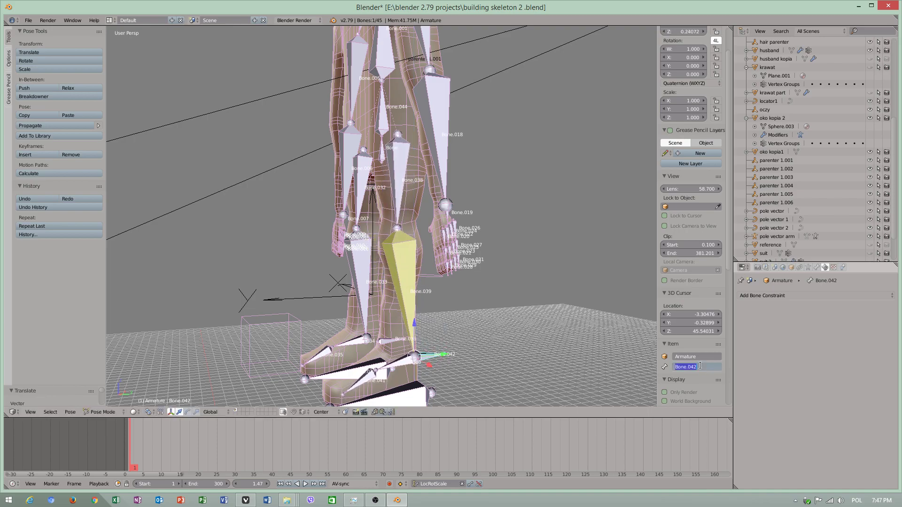
text(ik control1)
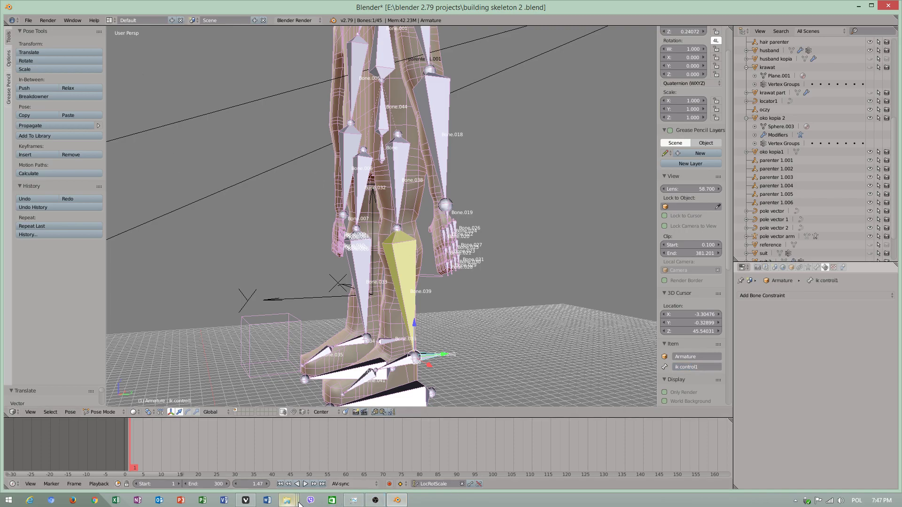
mouse_move(287, 500)
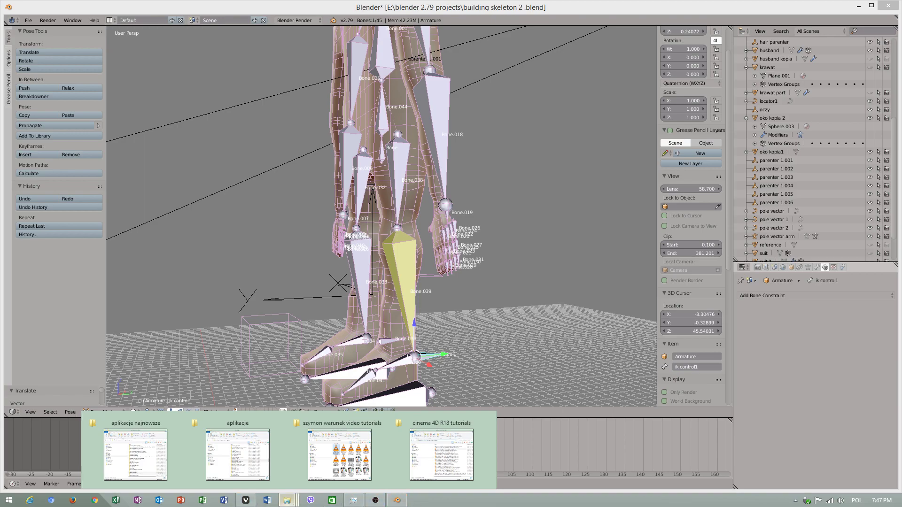
click(442, 453)
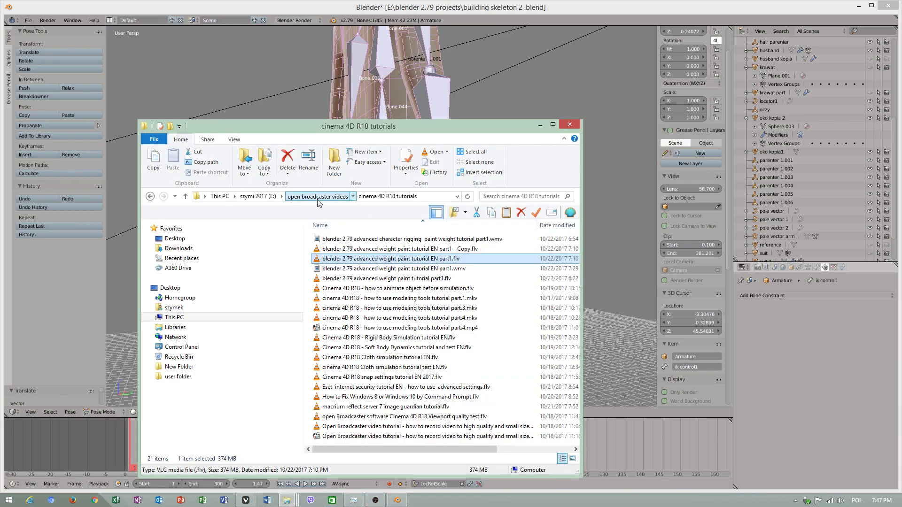
click(318, 196)
right_click(429, 323)
click(447, 378)
click(379, 255)
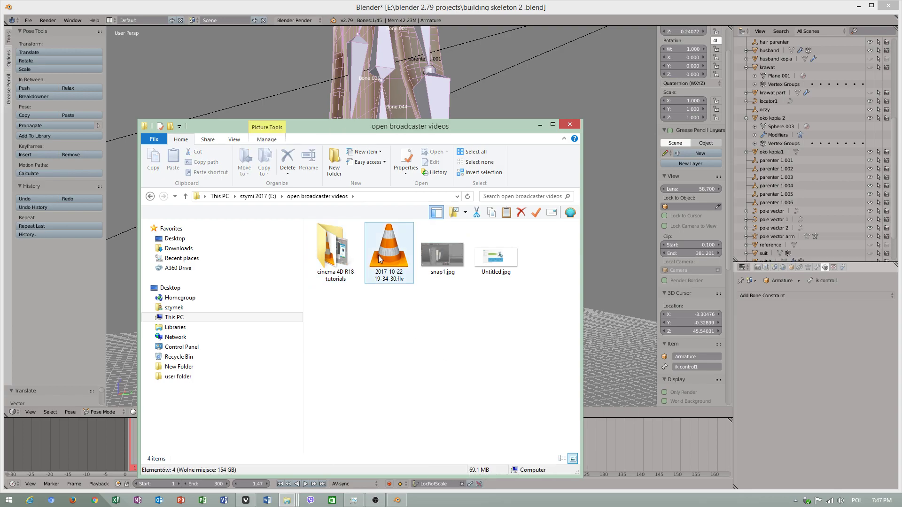
right_click(409, 347)
click(419, 238)
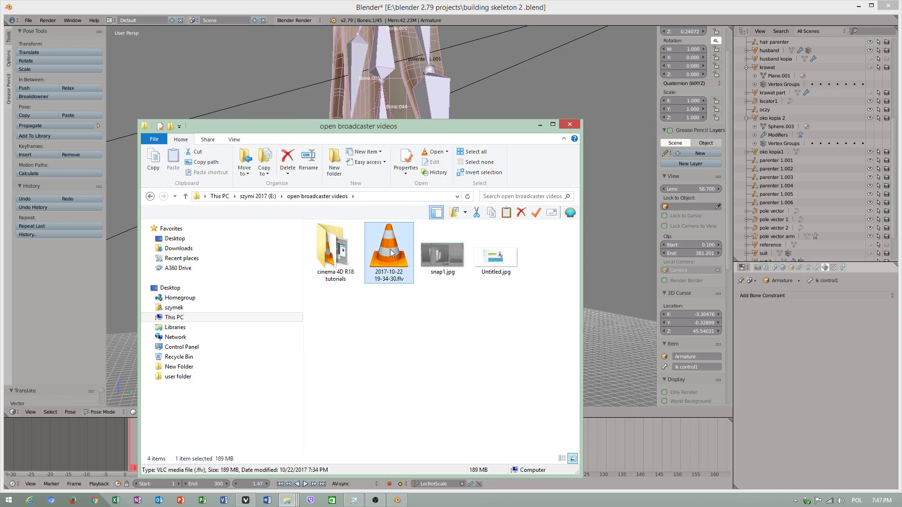
click(540, 125)
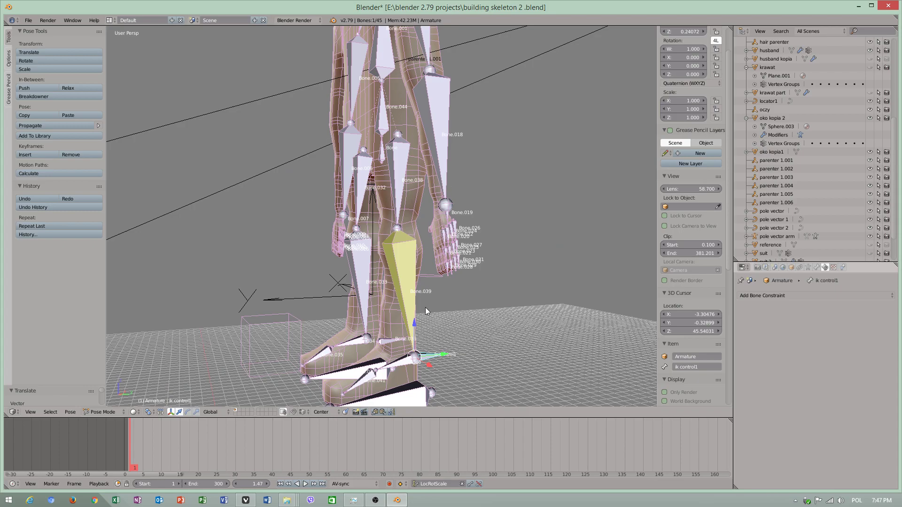
Step: In Edit Mode, parent the ik control1 bone to the large bone beneath the left foot with Keep Offset
middle_drag(428, 311, 451, 296)
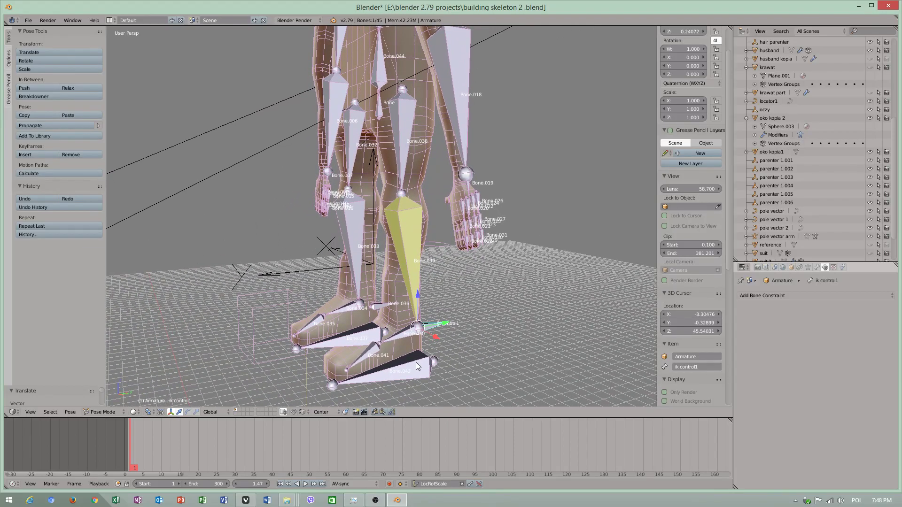
click(103, 412)
click(101, 394)
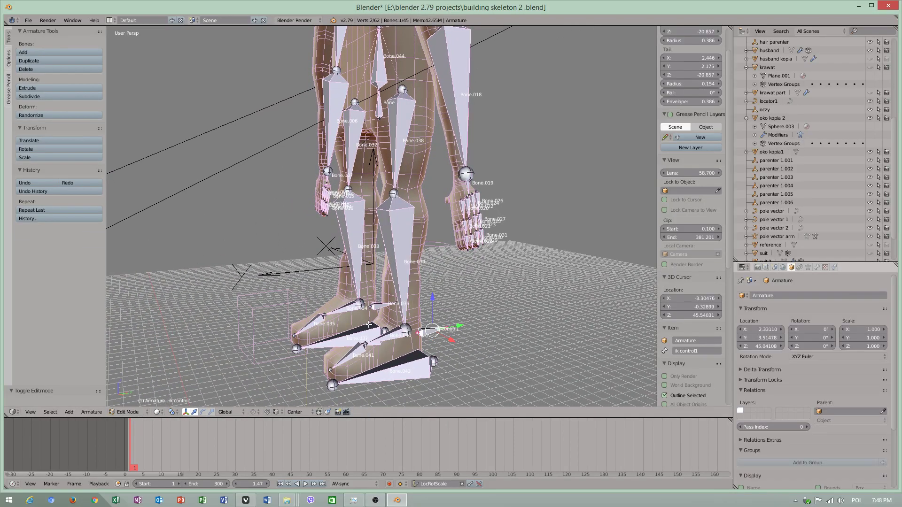
shift+right_click(408, 365)
key(ctrl+p)
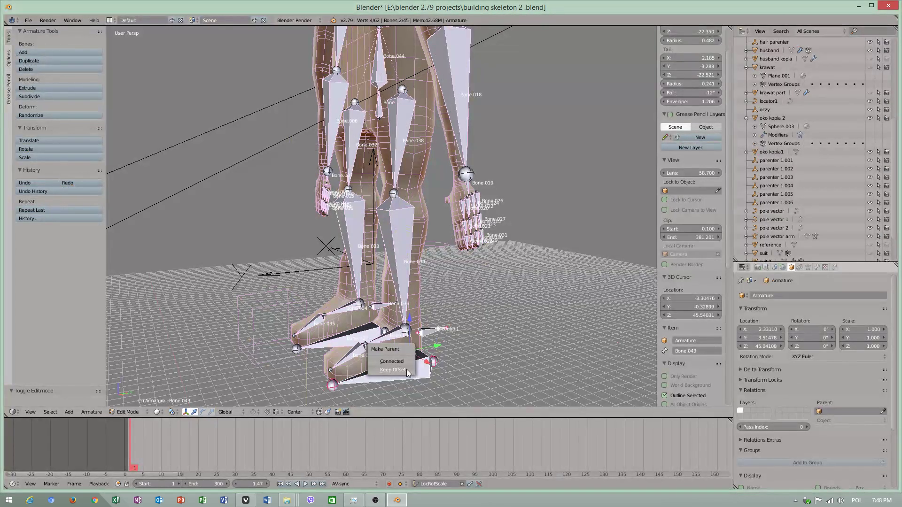
click(407, 369)
Step: In Pose Mode, move the large bone beneath the left foot slightly to test how the leg follows
click(126, 412)
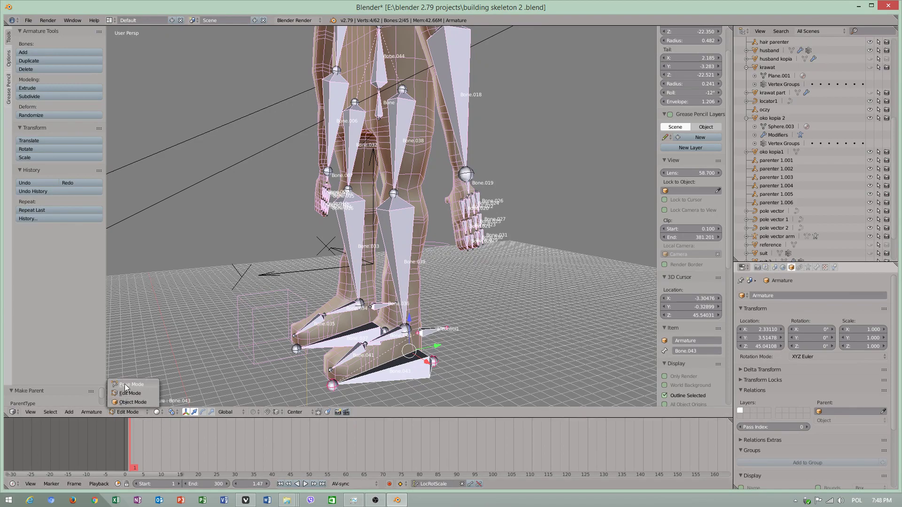
click(126, 386)
mouse_move(434, 342)
mouse_down()
mouse_move(432, 325)
mouse_move(433, 336)
mouse_up()
key(g)
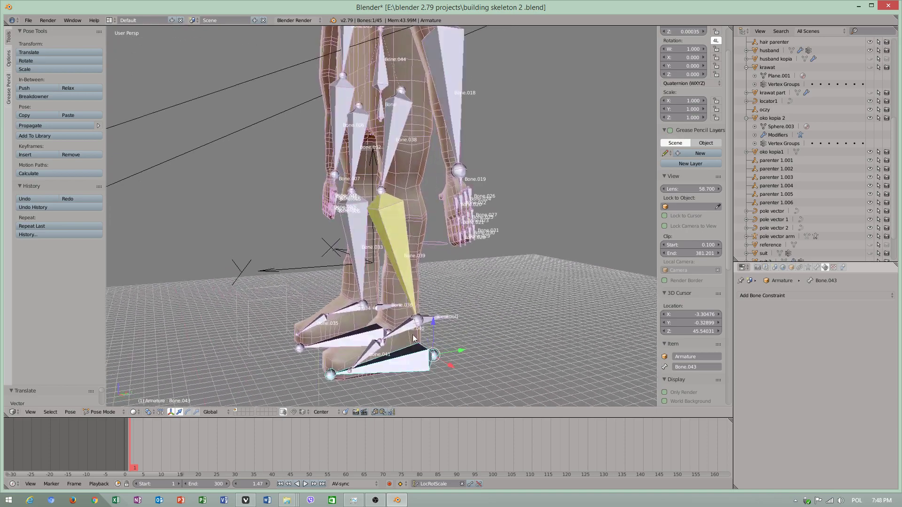
click(414, 335)
Step: In Edit Mode, parent the left foot bone that starts at the ankle to the large bone beneath the foot with Keep Offset
right_click(396, 331)
click(106, 412)
click(103, 393)
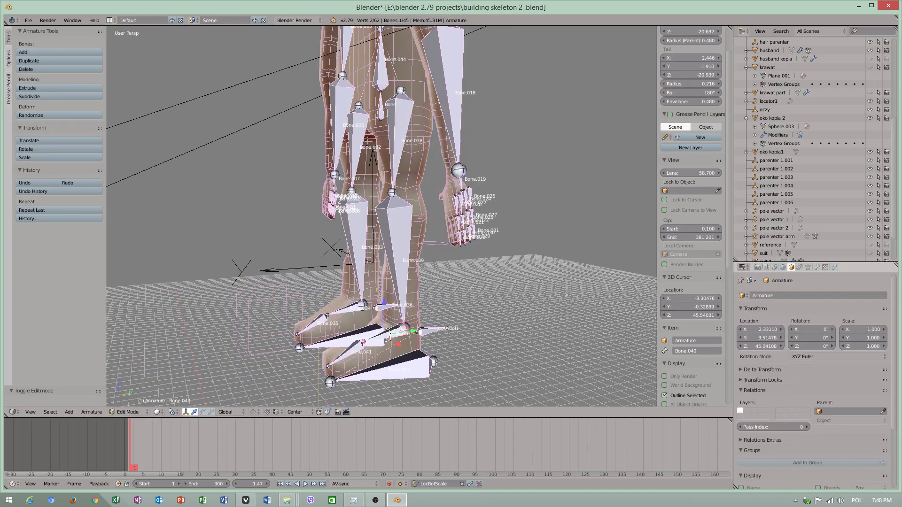
click(393, 335)
key(a)
right_click(408, 330)
scroll(449, 345, up, 4)
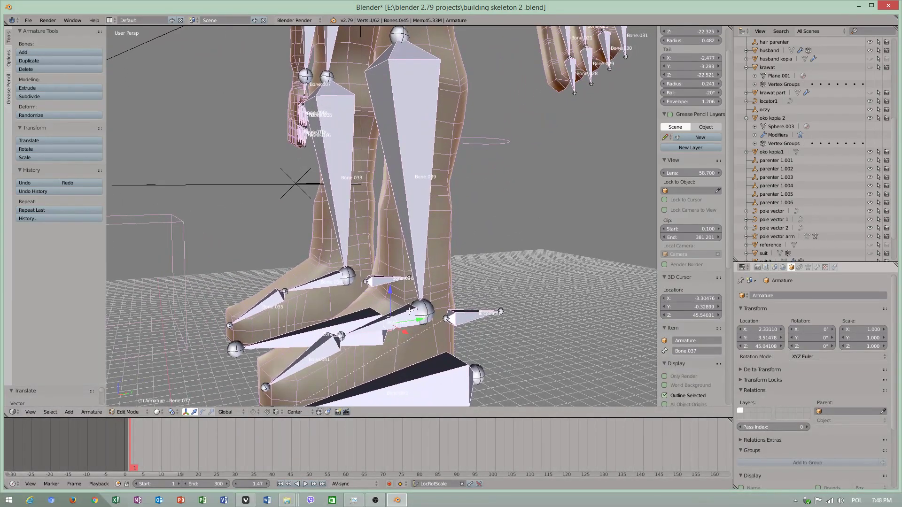
middle_drag(430, 357, 452, 249)
right_click(454, 244)
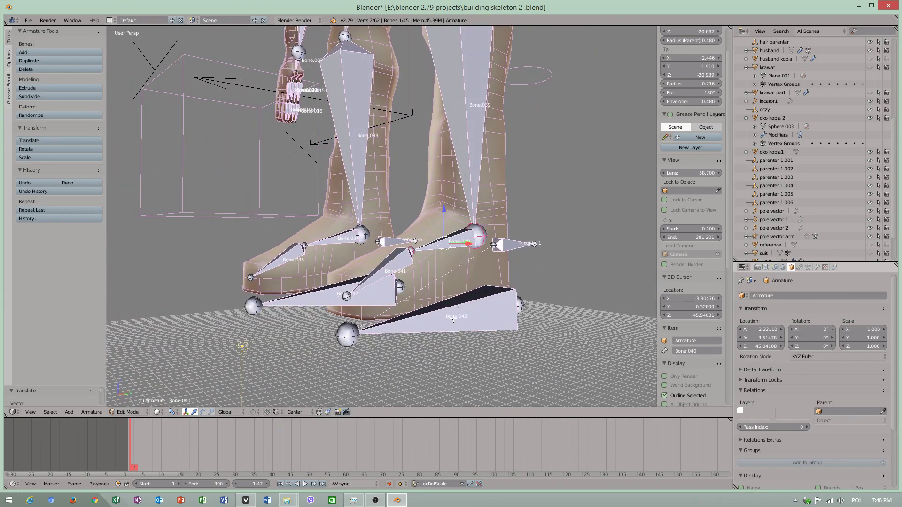
shift+right_click(435, 320)
key(ctrl+p)
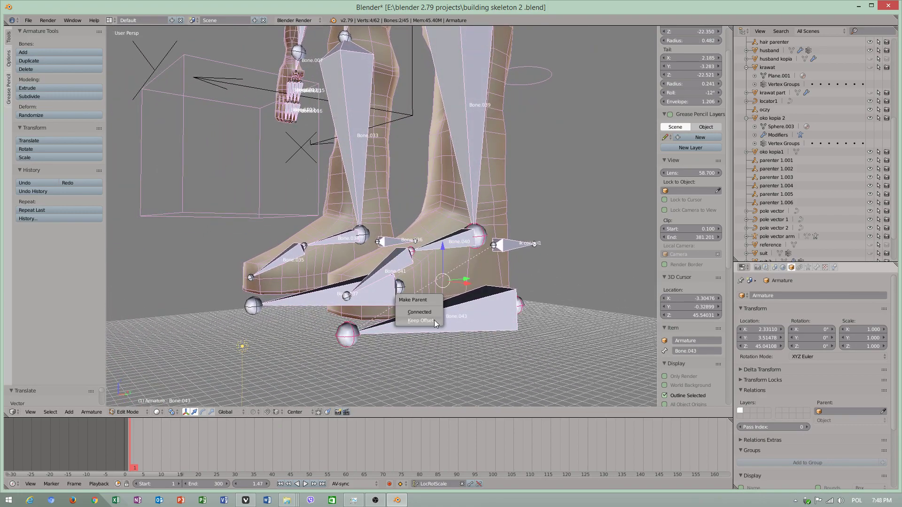
click(434, 319)
Step: In Pose Mode, move and rotate the large bone beneath the left foot to test how the foot and leg follow
click(133, 413)
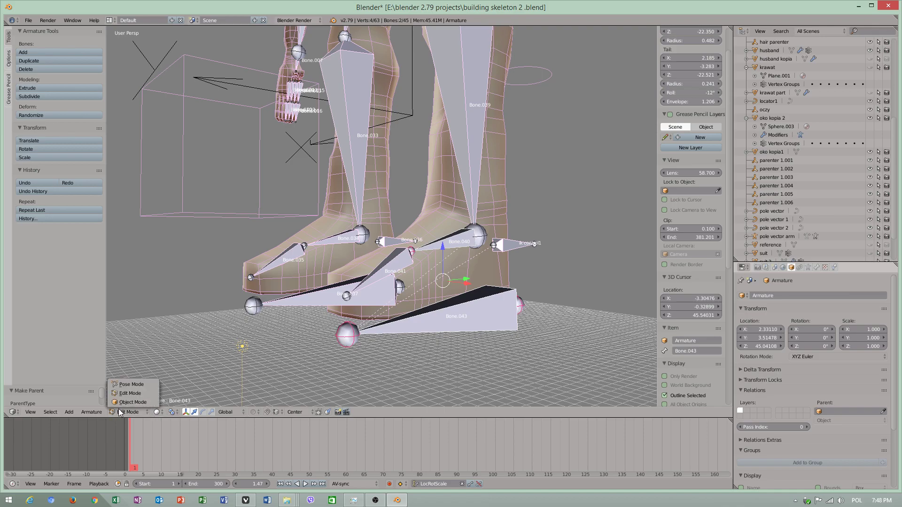
click(133, 388)
middle_drag(497, 292, 433, 309)
right_click(433, 309)
key(g)
drag(525, 216, 504, 275)
scroll(444, 260, down, 3)
middle_drag(443, 260, 470, 312)
key(r)
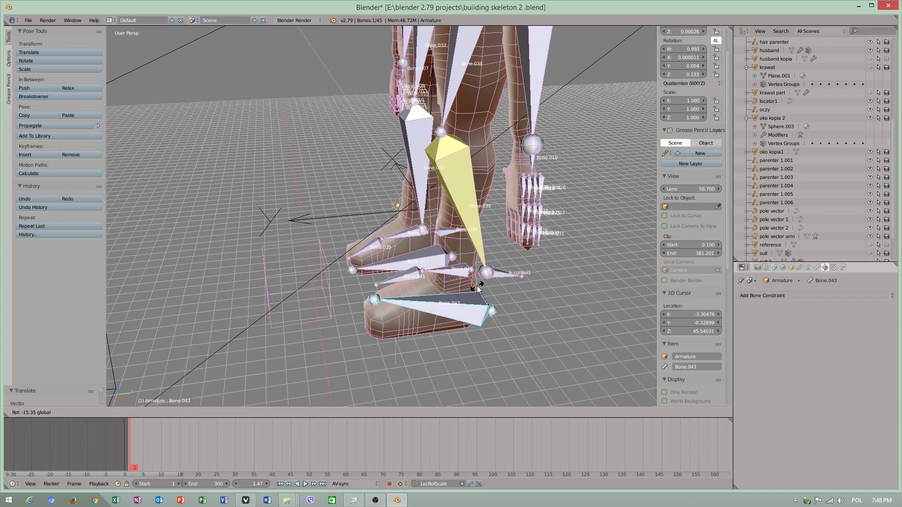
click(485, 288)
Step: Rotate the ik control1 bone slightly and shift it vertically to test its effect on the left leg
key(a)
right_click(489, 276)
drag(456, 254, 459, 253)
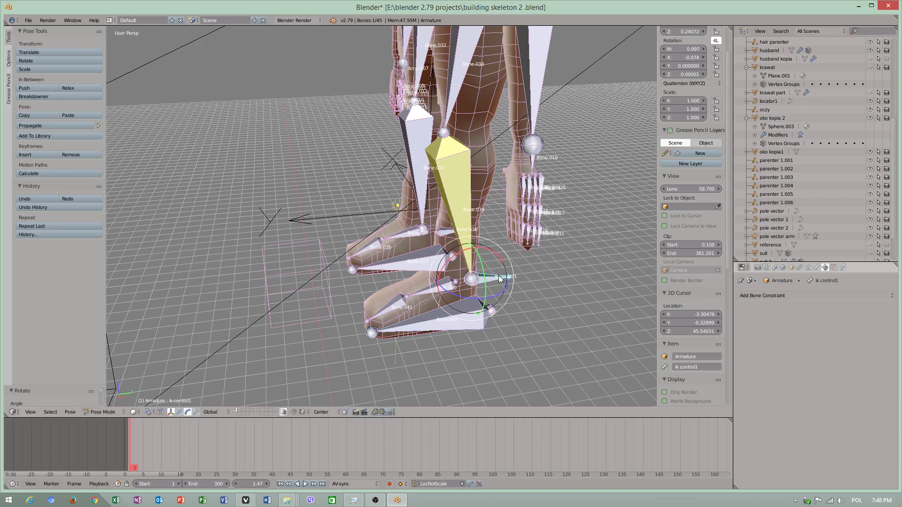
key(g)
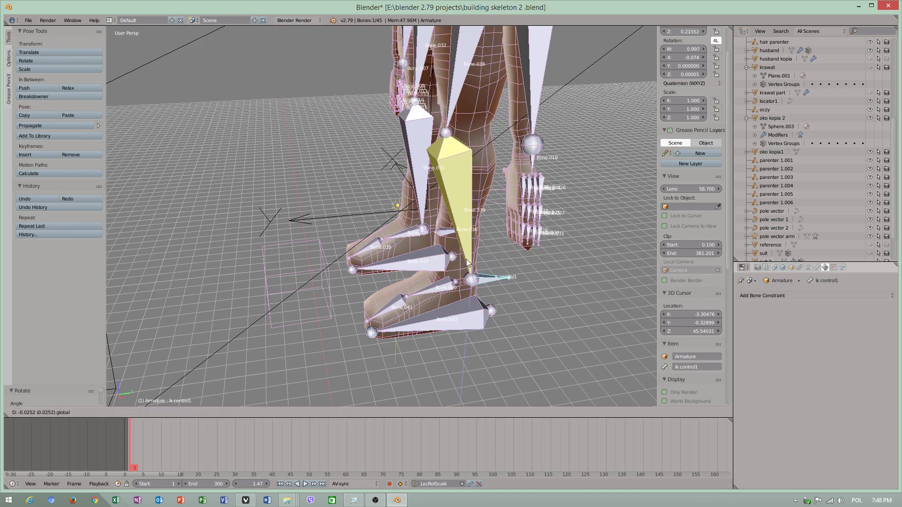
click(466, 262)
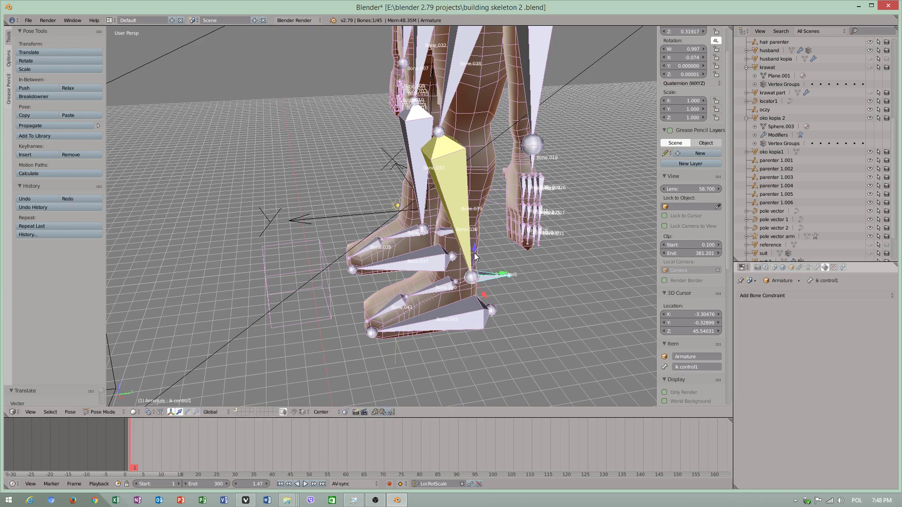
mouse_move(474, 257)
mouse_down()
mouse_move(472, 237)
mouse_move(471, 255)
mouse_up()
Step: Move the large bone beneath the left foot a short distance to check how the knee bends
right_click(460, 317)
drag(493, 301, 486, 285)
middle_drag(458, 254, 484, 238)
shift+middle_drag(484, 239, 344, 386)
Step: In Edit Mode, extrude a new bone about 1.79 long straight back from the left knee joint
right_click(413, 248)
click(102, 412)
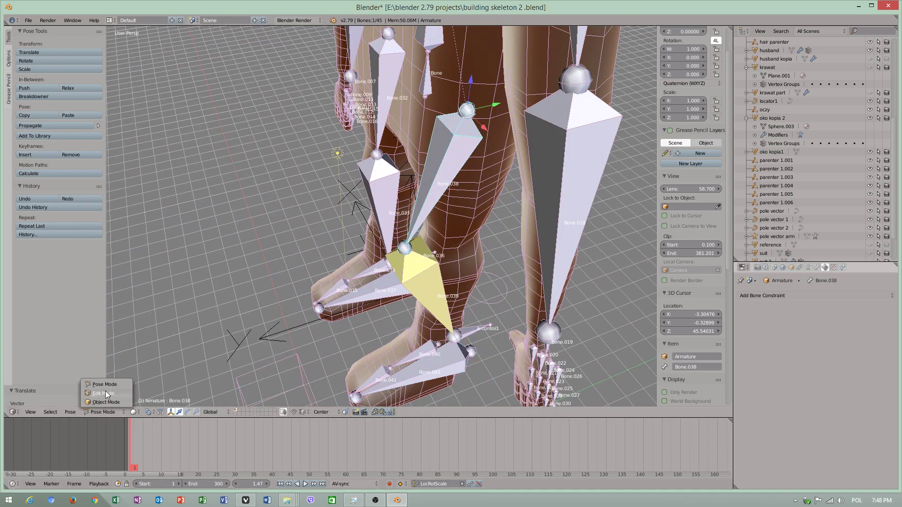
click(104, 393)
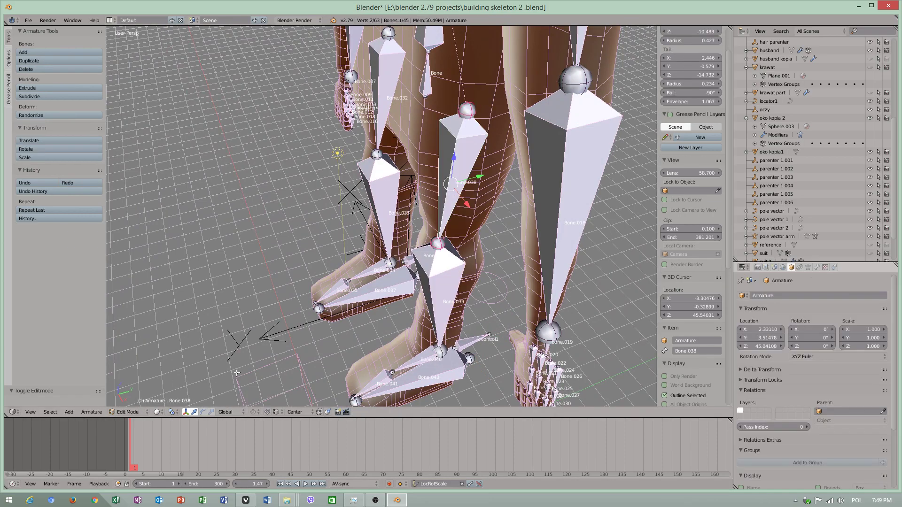
right_click(444, 241)
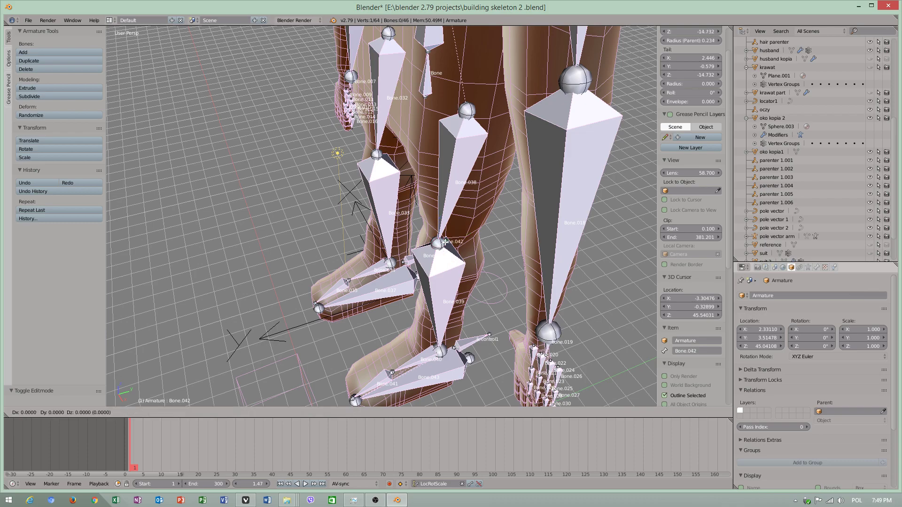
key(e)
click(457, 245)
right_click(457, 245)
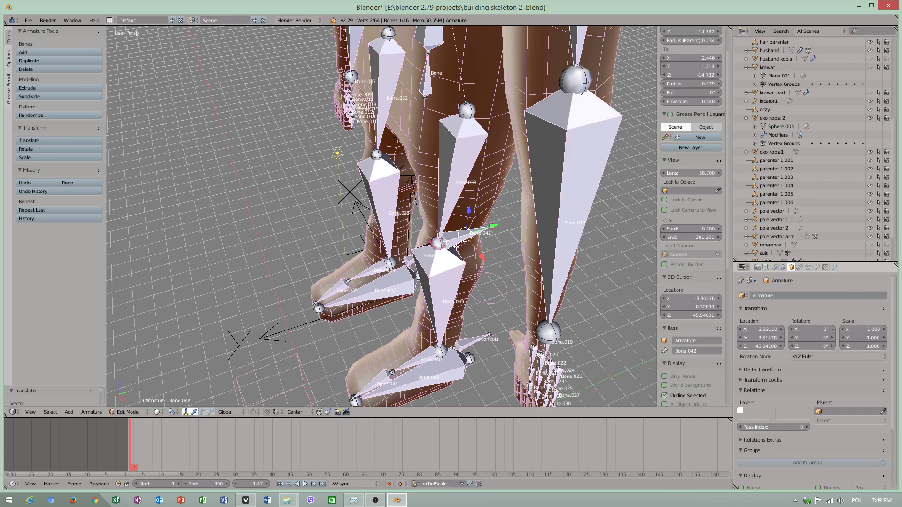
Step: Clear the new knee bone's parent and move the bone about 1.74 farther behind the knee
key(alt+p)
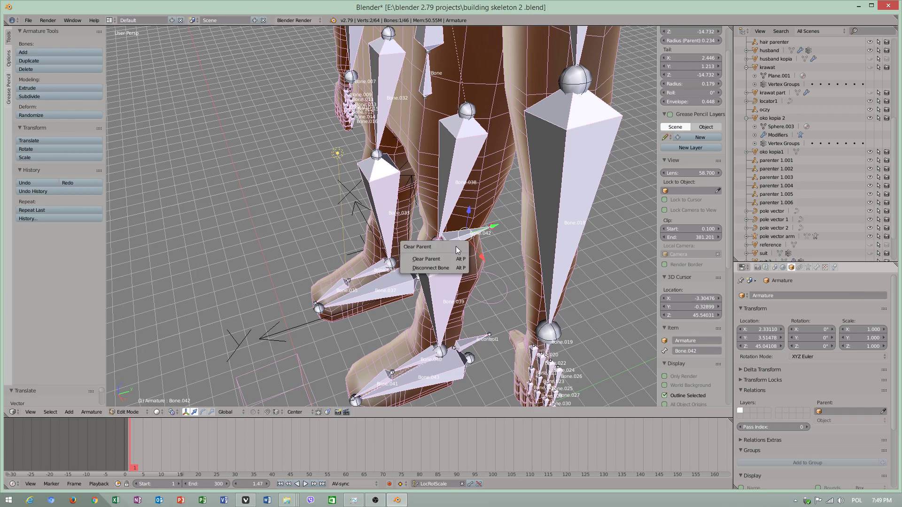
click(418, 257)
drag(482, 229, 534, 211)
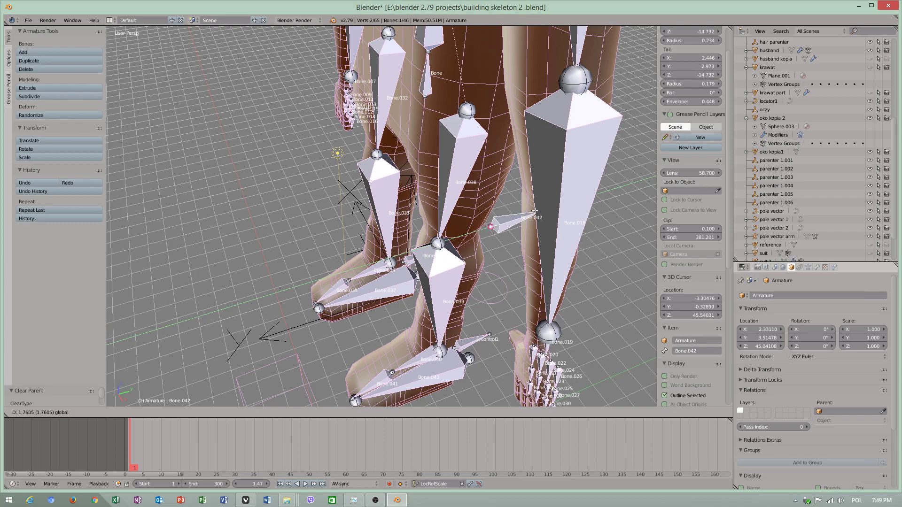
click(535, 211)
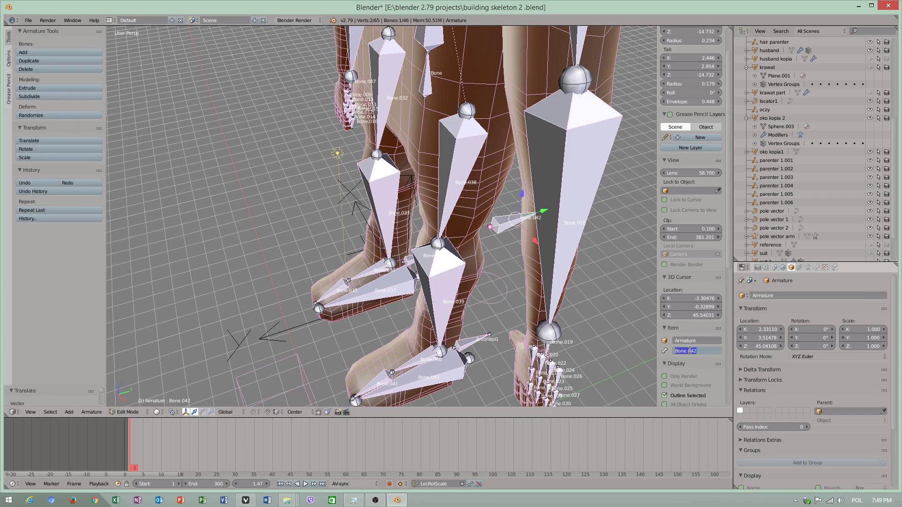
Step: Rename the detached bone behind the left knee to ik goal and shift it about 0.46 along the X axis
key(BackSpace)
key(Return)
middle_drag(523, 277, 489, 279)
drag(518, 242, 528, 248)
middle_drag(529, 301, 504, 287)
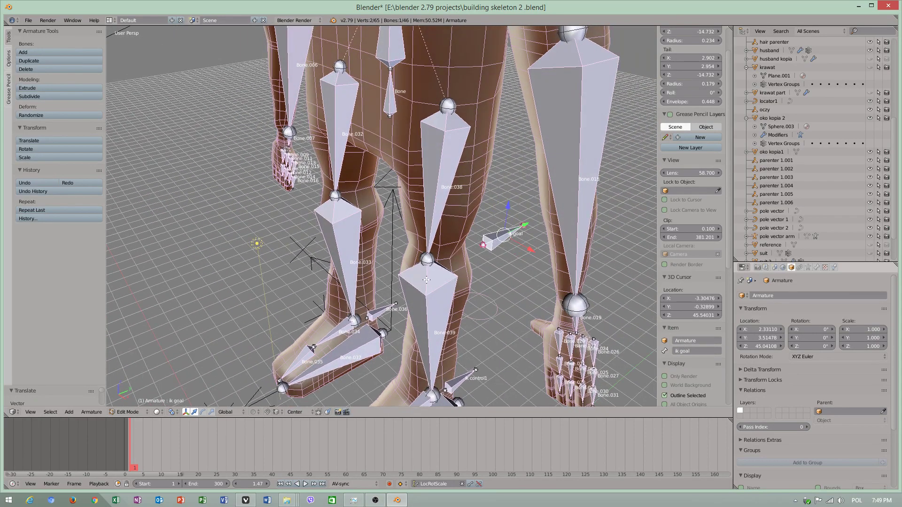
Step: In Pose Mode, set the pole target of the left shin bone's IK constraint to Armature with the bone ik goal
right_click(426, 280)
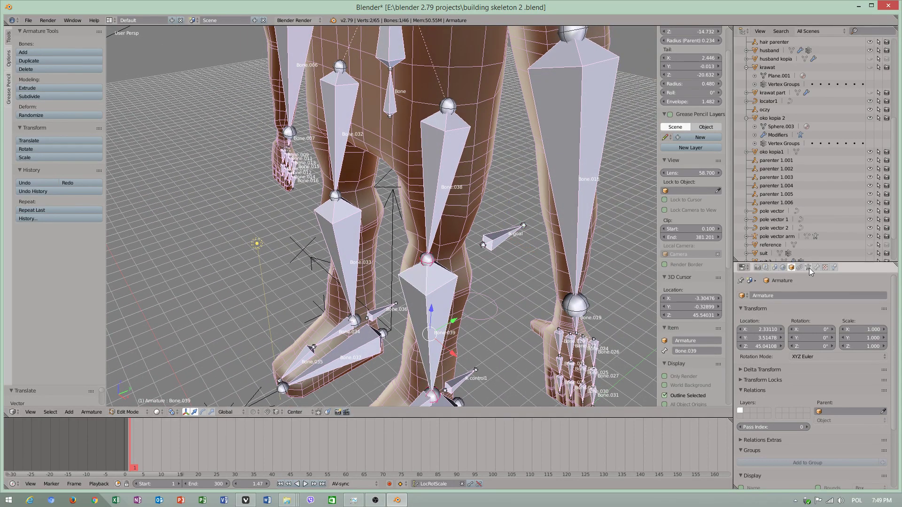
mouse_move(464, 318)
middle_down()
mouse_move(446, 287)
mouse_move(465, 318)
mouse_move(466, 310)
middle_up()
scroll(465, 318, up, 1)
click(129, 412)
click(129, 386)
scroll(484, 316, down, 3)
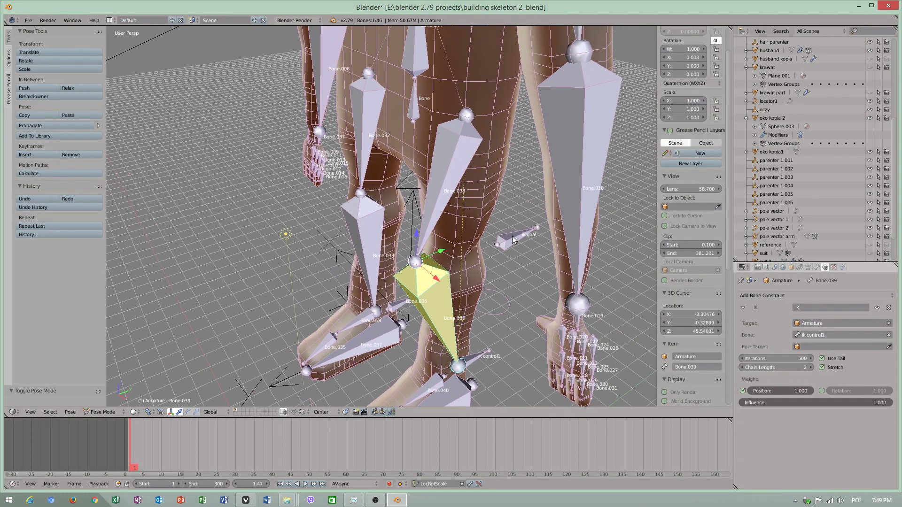
click(819, 346)
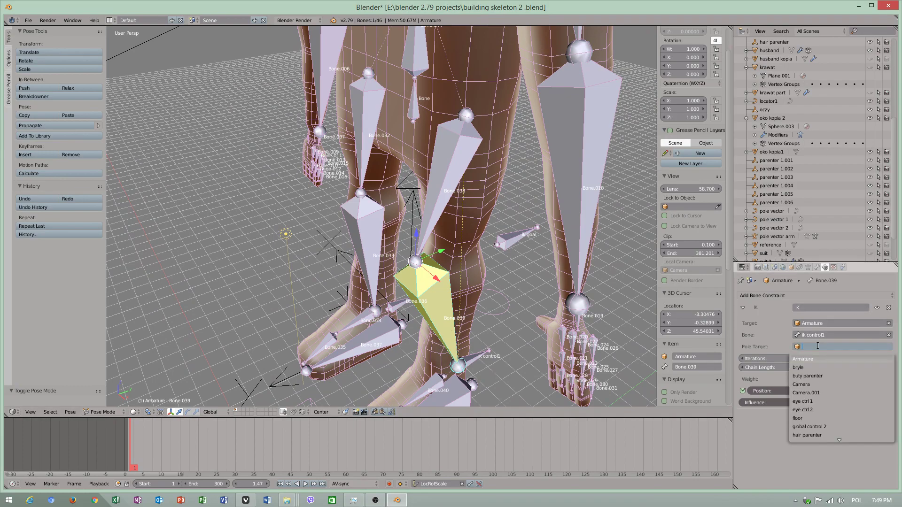
click(804, 359)
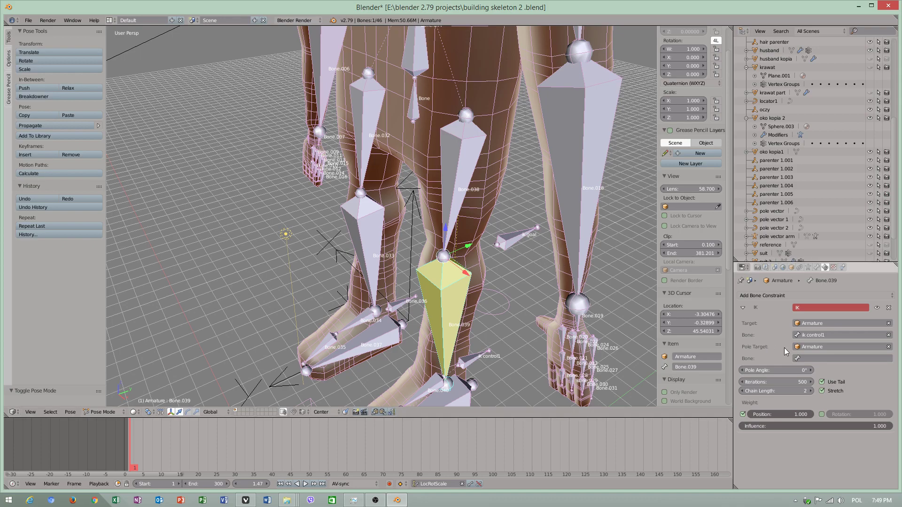
click(810, 358)
text(ik)
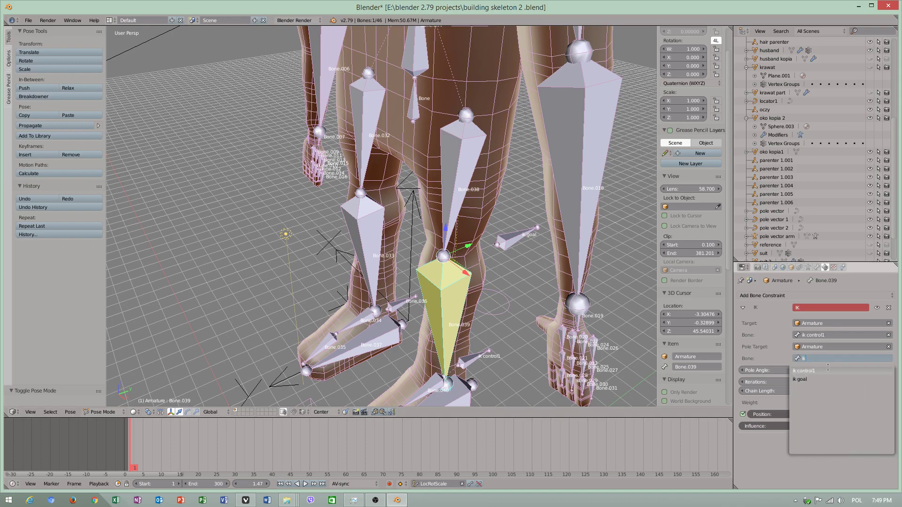
click(813, 379)
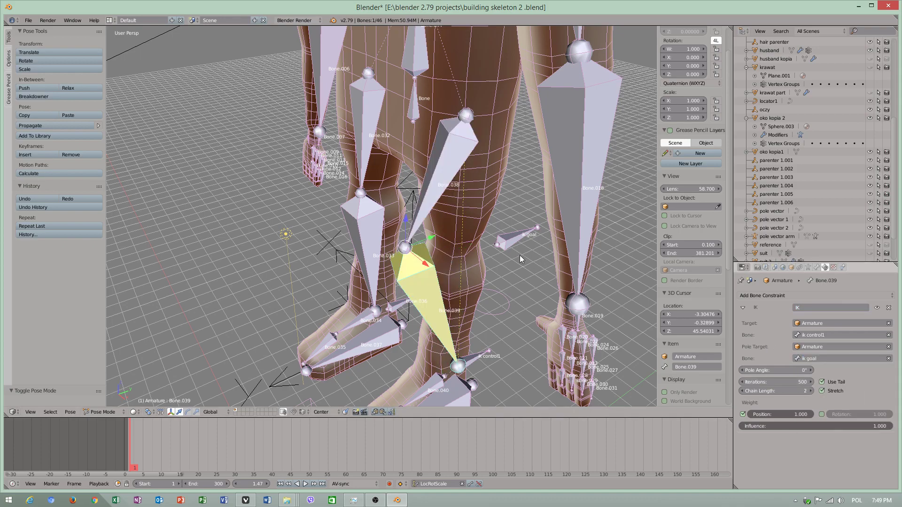
Step: Move the ik goal bone about 0.3 along the negative X axis to test how it steers the knee
middle_drag(486, 316, 479, 265)
right_click(480, 200)
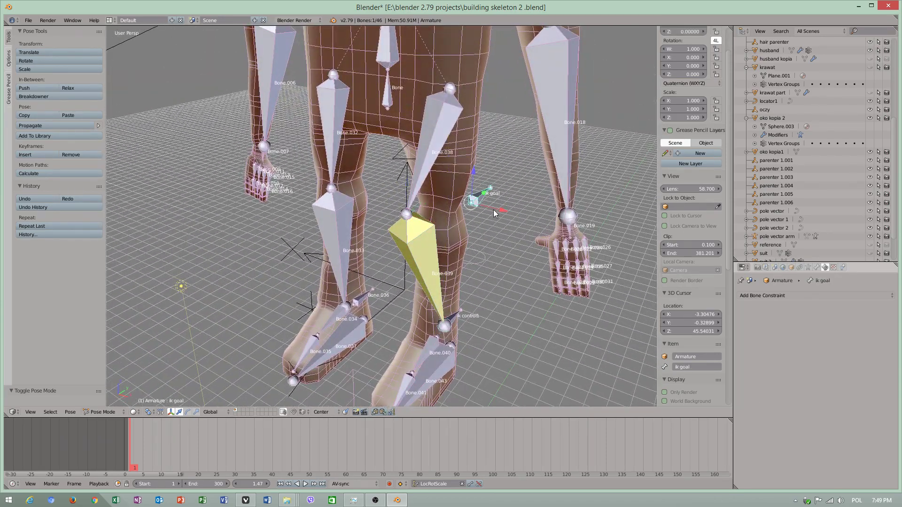
key(g)
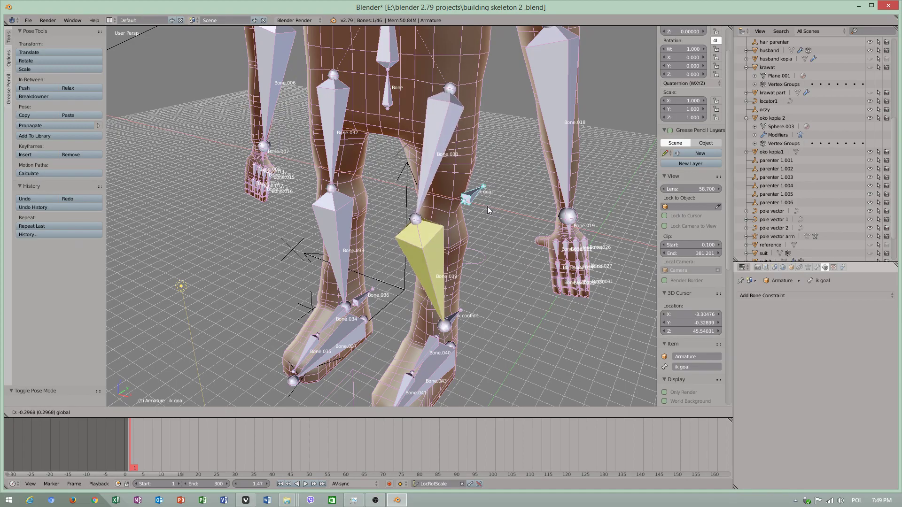
click(488, 209)
Step: Move the large bone beneath the left foot vertically to test the knee bend with the pole target
middle_drag(488, 209, 423, 356)
right_click(437, 374)
key(g)
key(z)
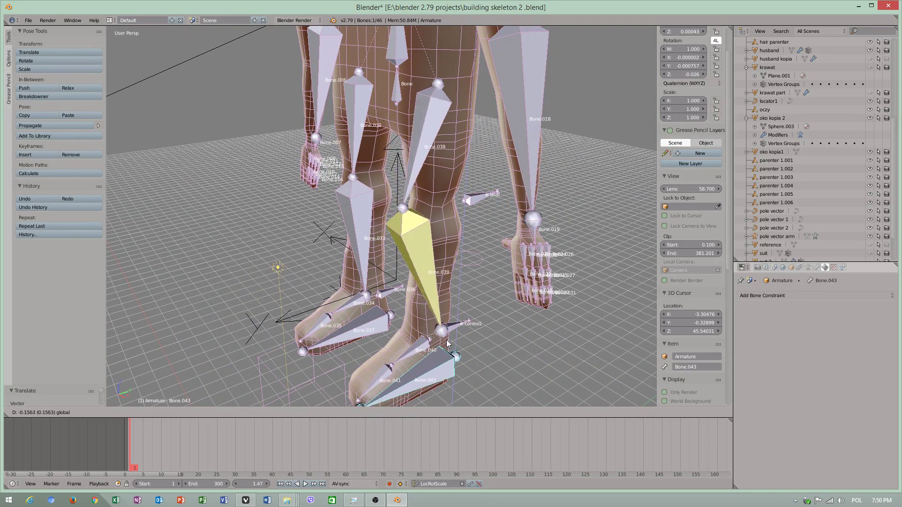
click(444, 348)
middle_drag(446, 350, 471, 281)
drag(456, 347, 456, 337)
Step: Rotate the large bone beneath the left foot slightly and adjust its height
key(e)
mouse_move(450, 372)
mouse_down()
mouse_move(458, 362)
mouse_move(453, 369)
mouse_up()
key(w)
middle_drag(426, 299, 454, 301)
drag(456, 316, 457, 331)
click(455, 330)
Step: Rotate the left upper arm bone and the left forearm bone slightly to test the arm chain
middle_drag(474, 282, 507, 280)
scroll(503, 284, up, 3)
shift+middle_drag(394, 178, 400, 239)
scroll(408, 247, down, 3)
right_click(406, 263)
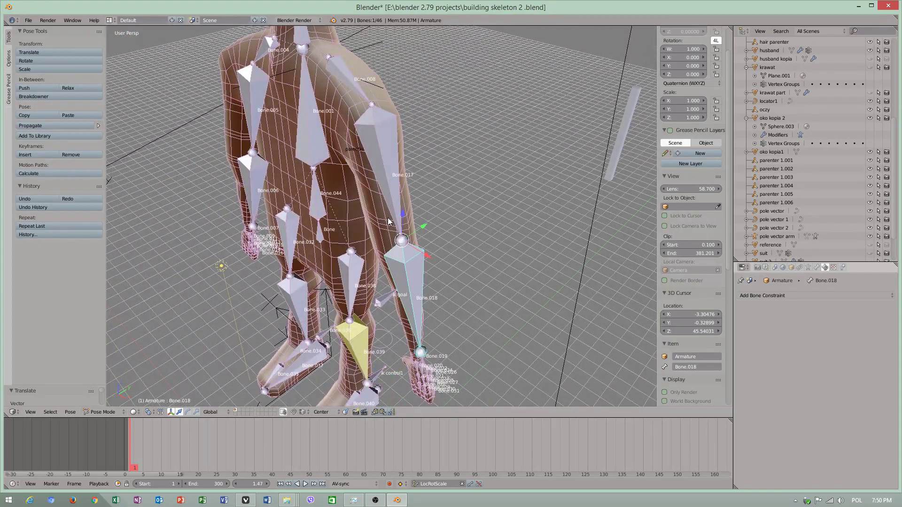
right_click(389, 193)
key(e)
drag(348, 126, 353, 133)
right_click(416, 284)
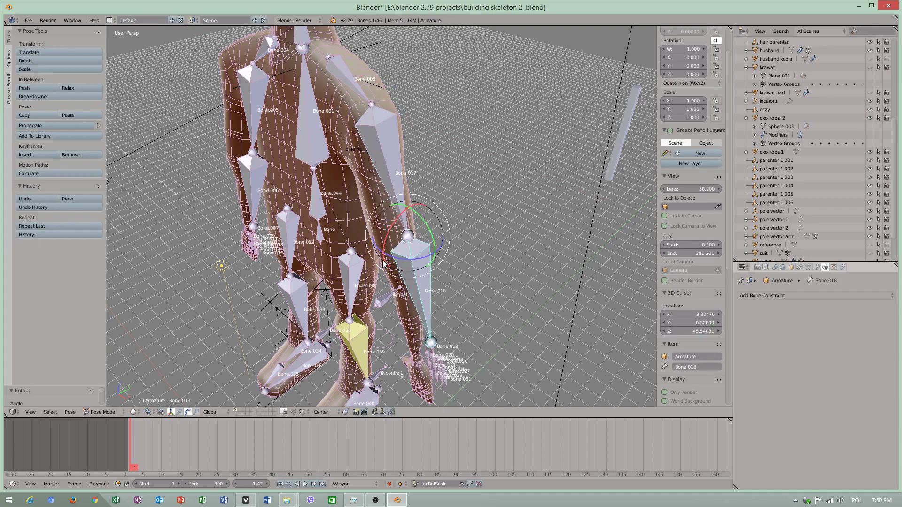
drag(383, 263, 382, 254)
Step: Preview the armature's bones in Stick display and return them to Octahedral
middle_drag(397, 278, 392, 199)
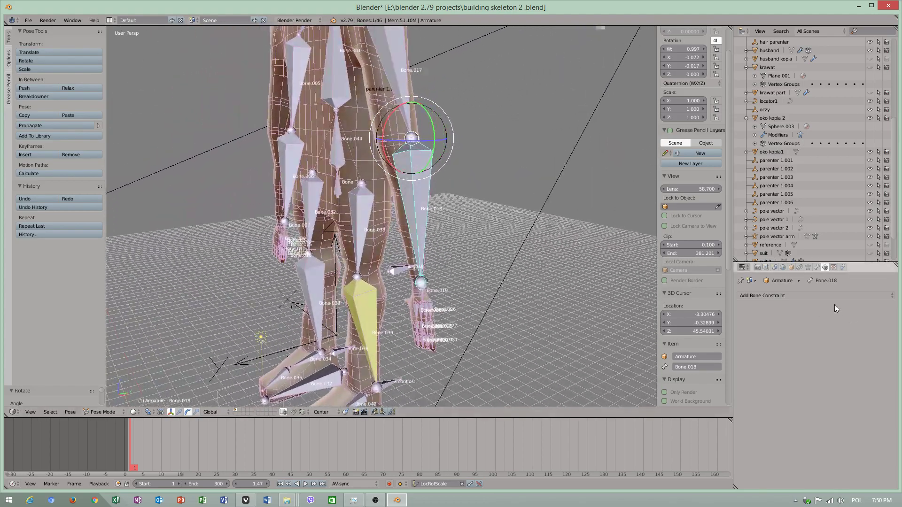
click(816, 268)
click(808, 268)
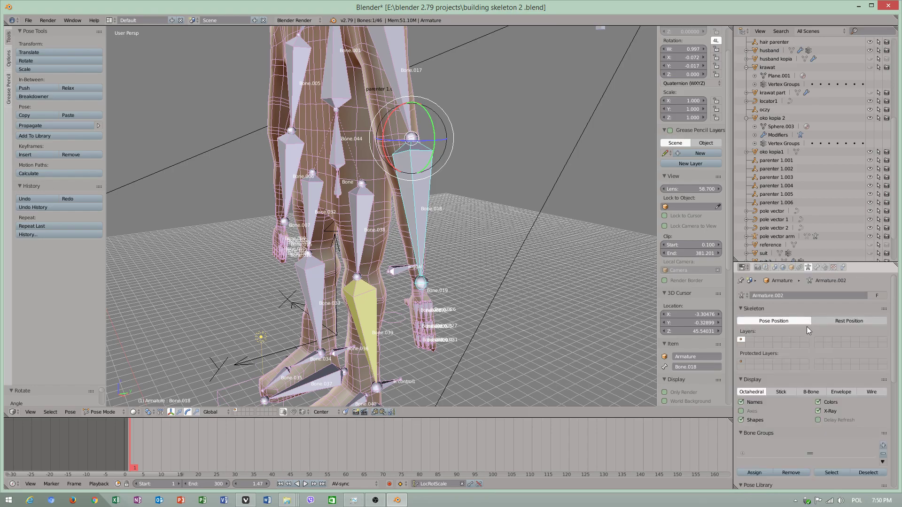
click(786, 392)
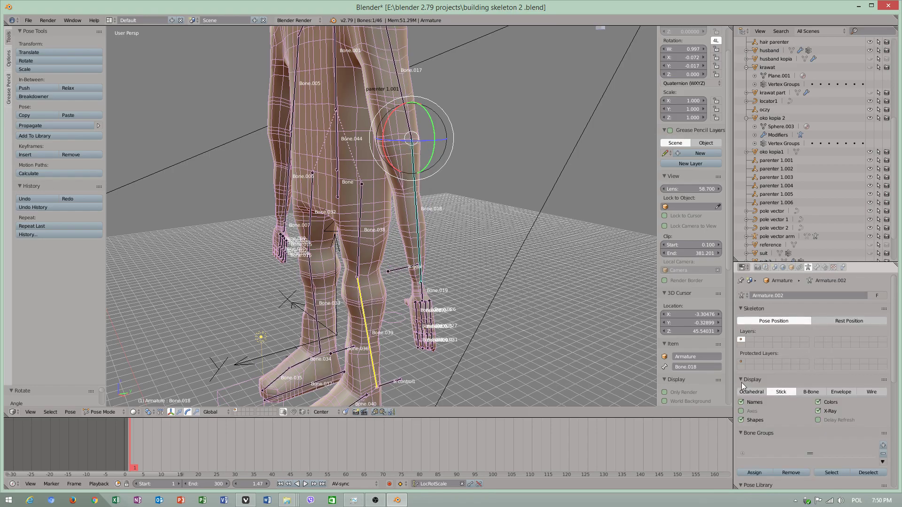
middle_drag(328, 240, 370, 227)
scroll(370, 227, up, 3)
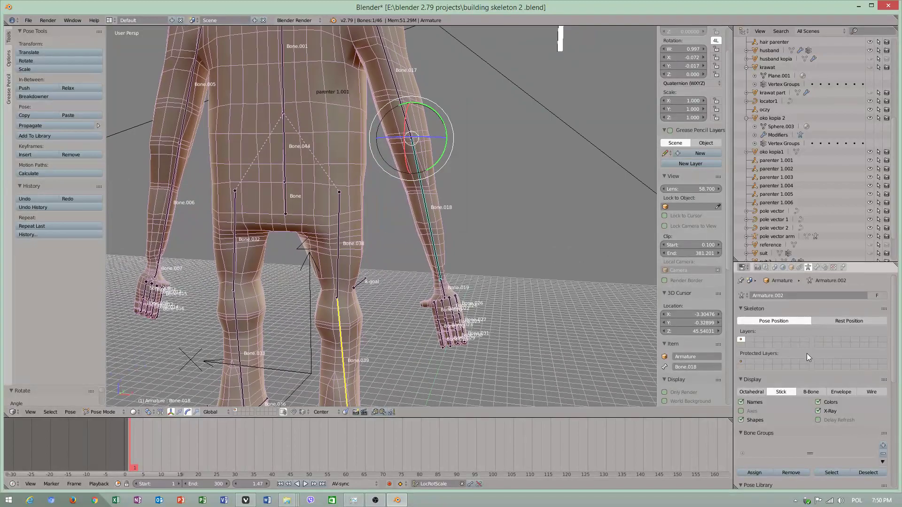
click(751, 393)
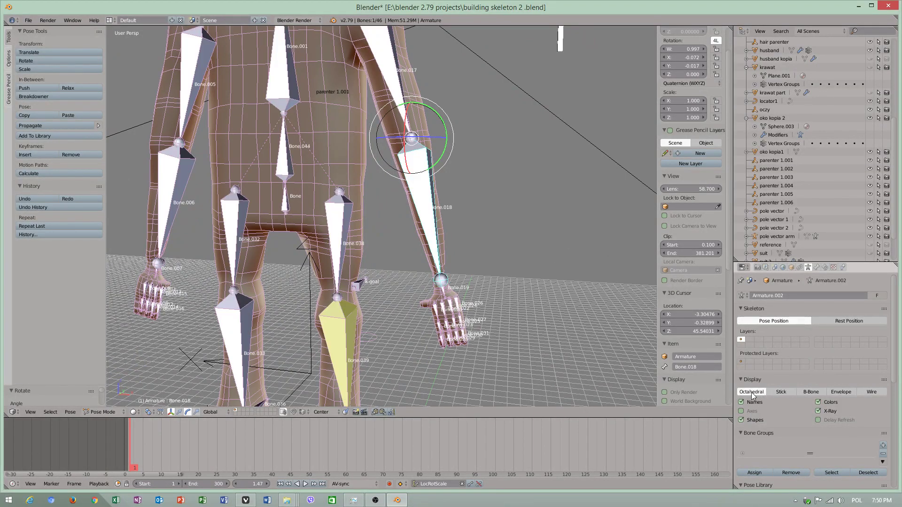
Step: Enter Edit Mode, try a rotation of the left hand bone at the wrist and undo it
middle_drag(492, 241, 492, 308)
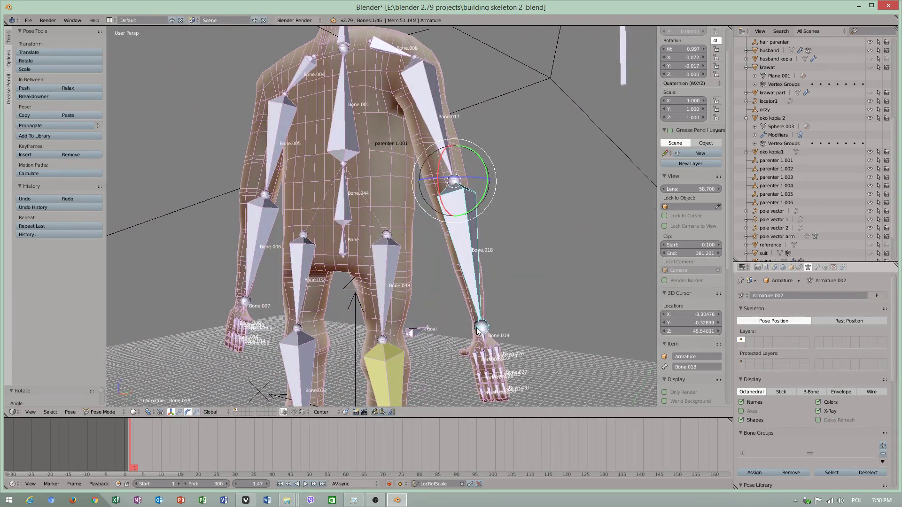
key(Tab)
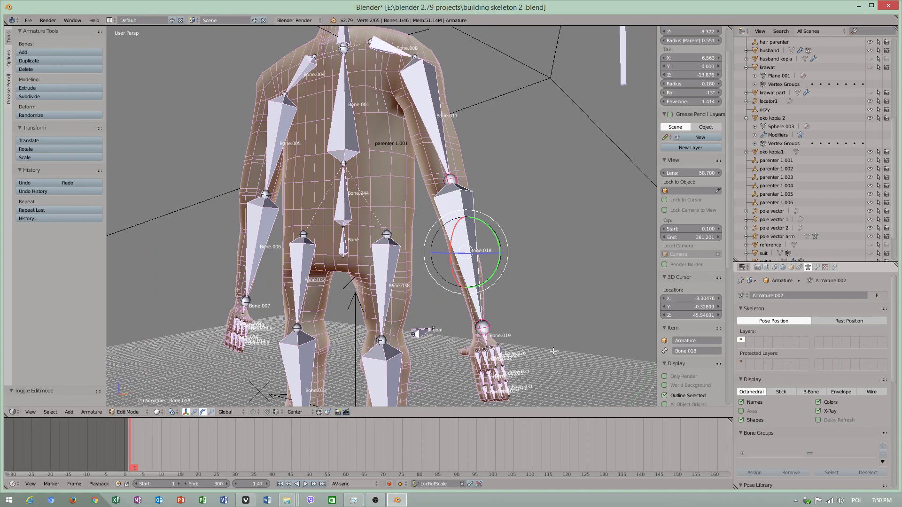
right_click(486, 329)
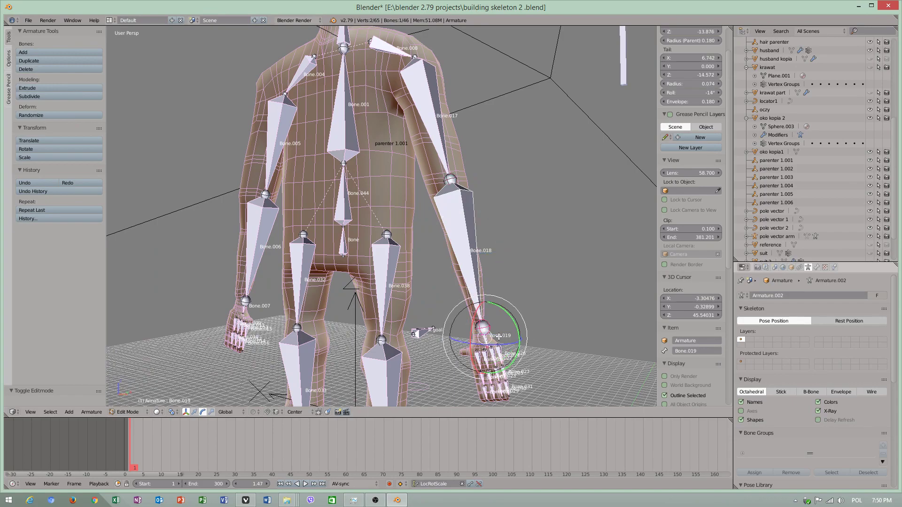
key(r)
click(514, 322)
key(ctrl+z)
Step: Rotate the left hand bone slightly to align it with the hand
scroll(524, 351, up, 6)
scroll(581, 338, down, 3)
shift+middle_drag(545, 352, 564, 326)
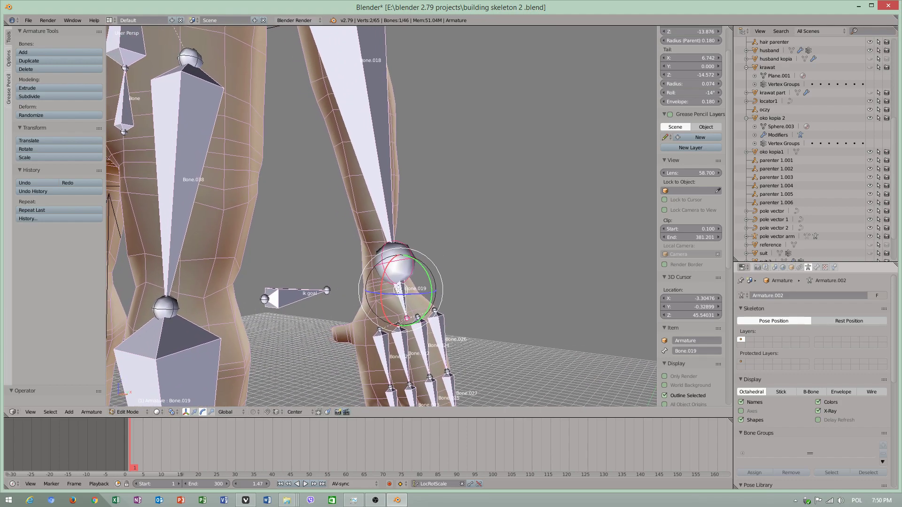
key(a)
right_click(398, 294)
mouse_move(430, 281)
mouse_down()
mouse_move(418, 250)
mouse_move(422, 275)
mouse_up()
Step: Select only the joint between the left forearm and hand bones
key(a)
right_click(398, 258)
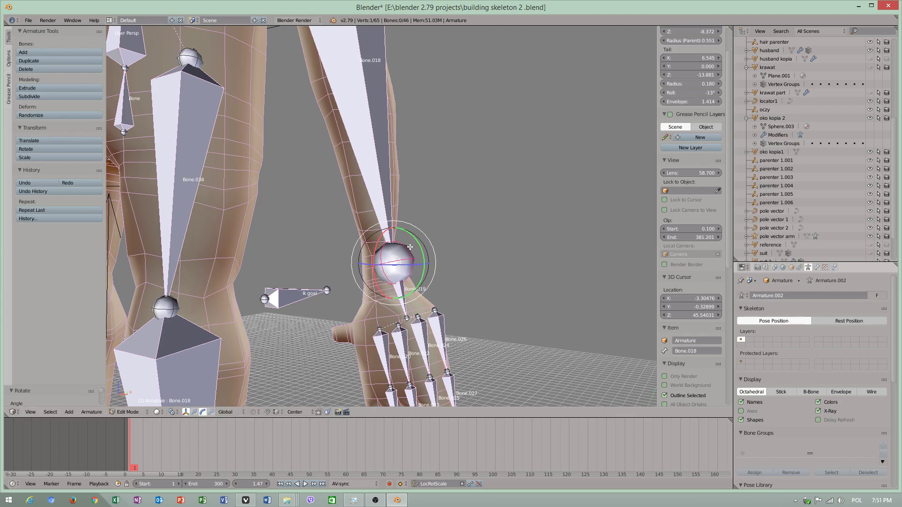
scroll(410, 247, down, 3)
middle_drag(409, 247, 430, 269)
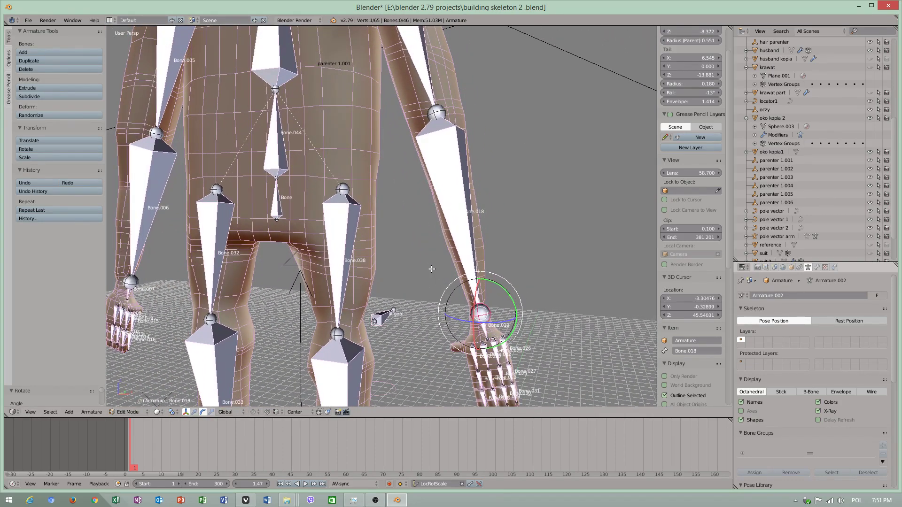